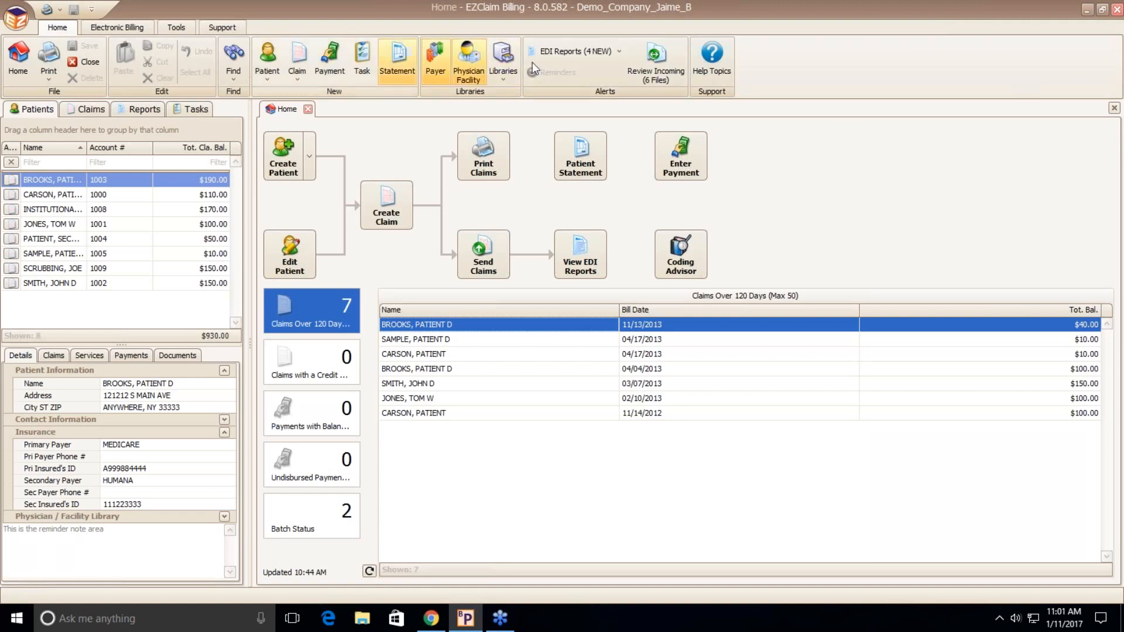
# Step: Open the online help documentation in the browser, and return to EZClaim Billing
pyautogui.click(708, 69)
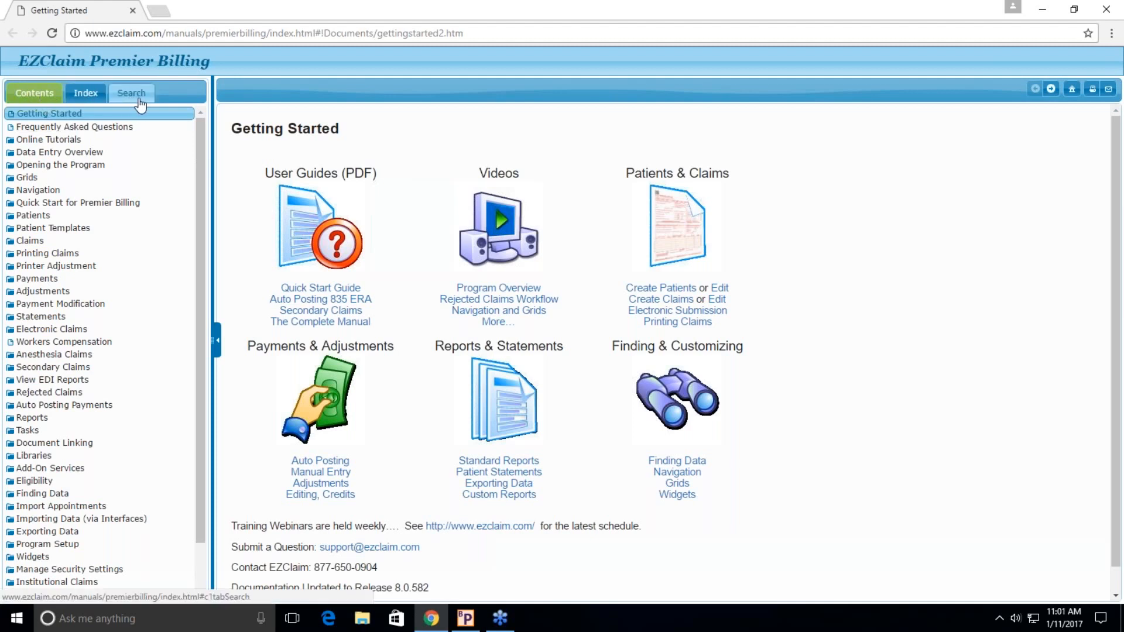
pyautogui.click(464, 624)
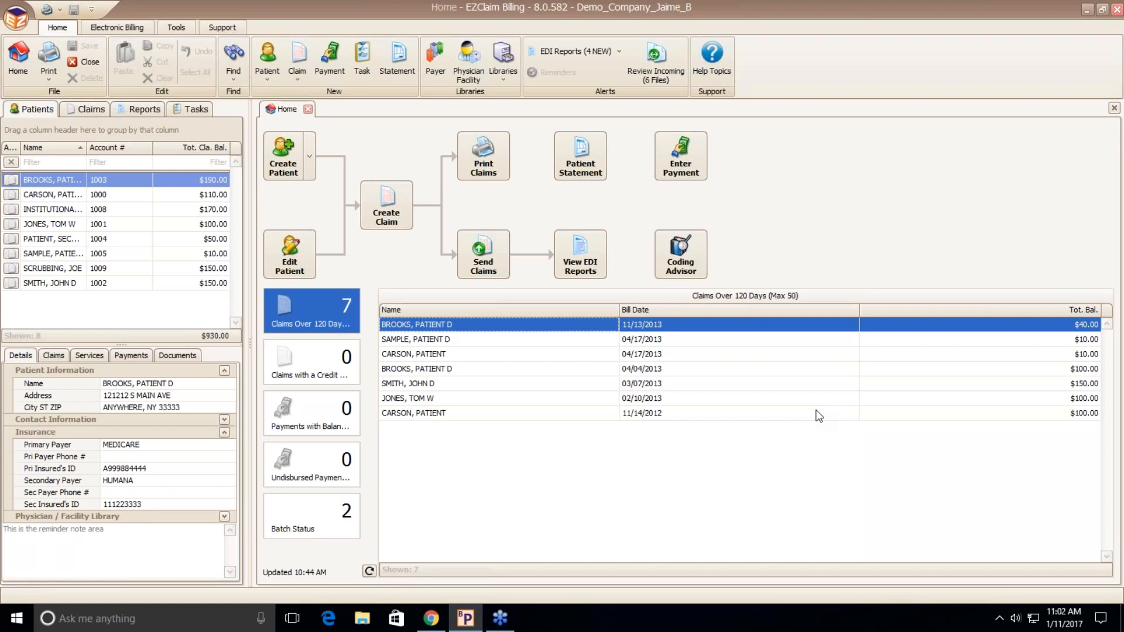
# Step: View 999Accepted.txt from the EDI reports, check its transaction set acknowledgement code, and check the report's note in the list
pyautogui.click(580, 262)
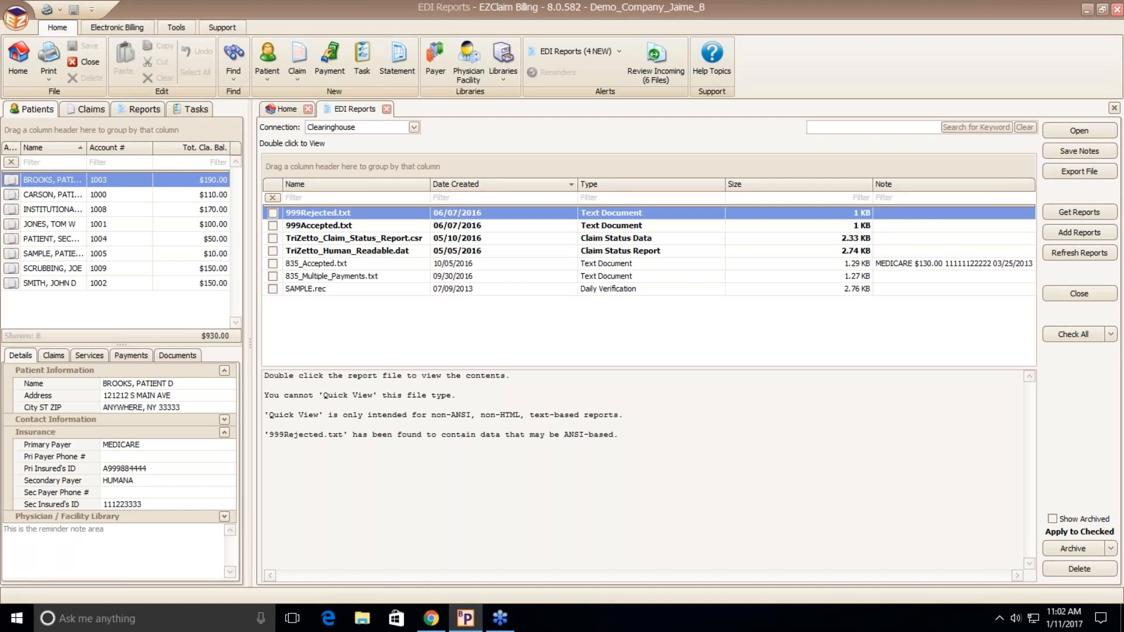
pyautogui.click(482, 229)
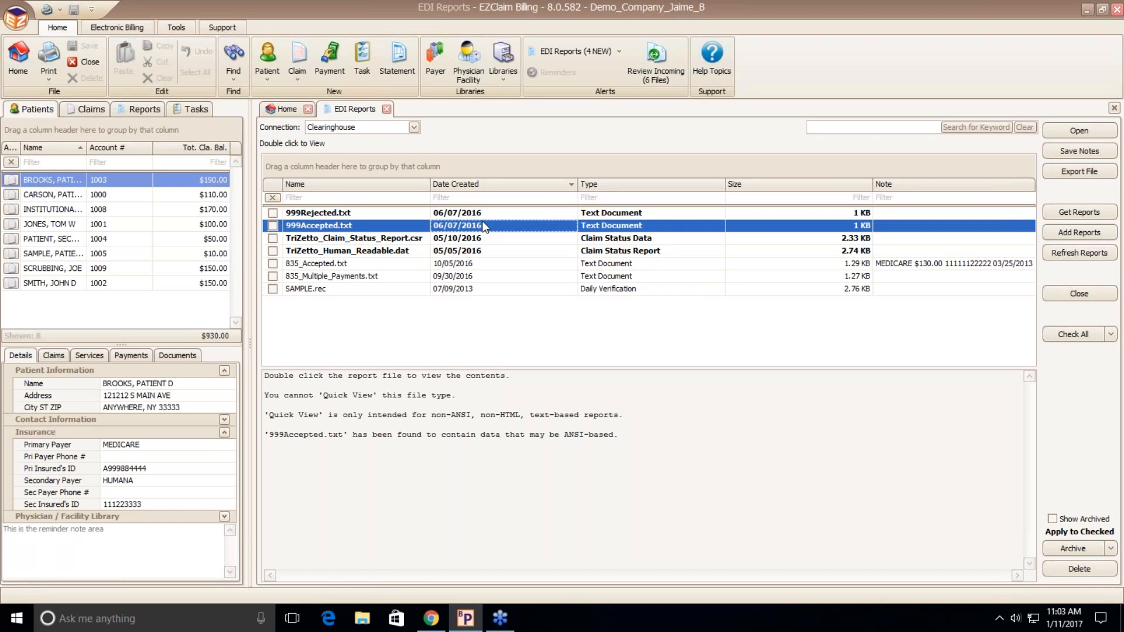
pyautogui.click(483, 215)
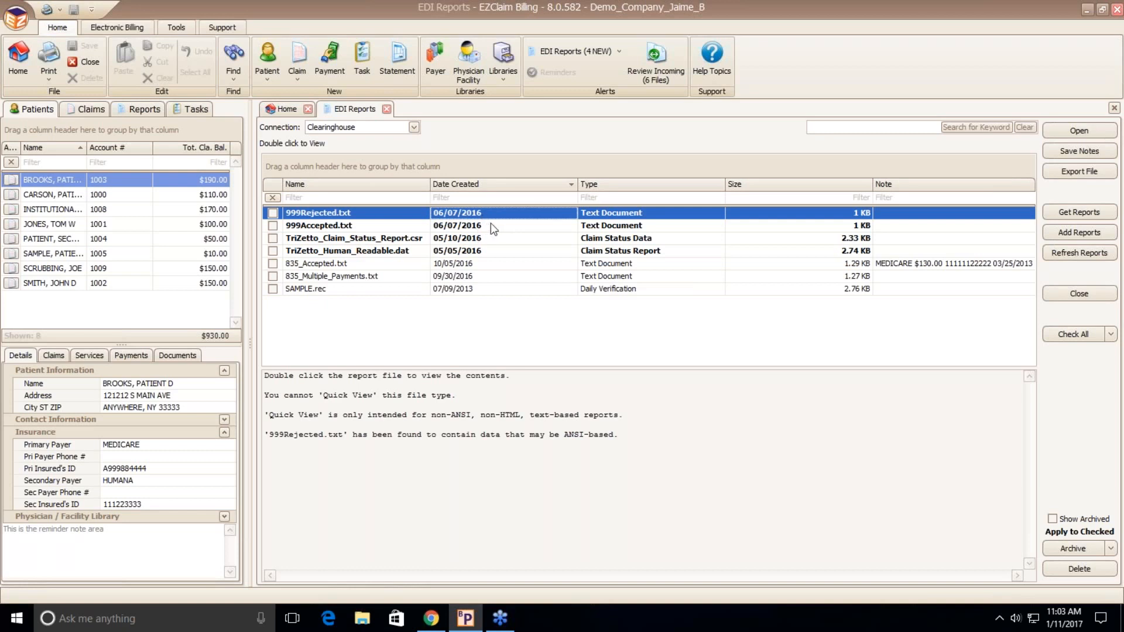
pyautogui.click(494, 225)
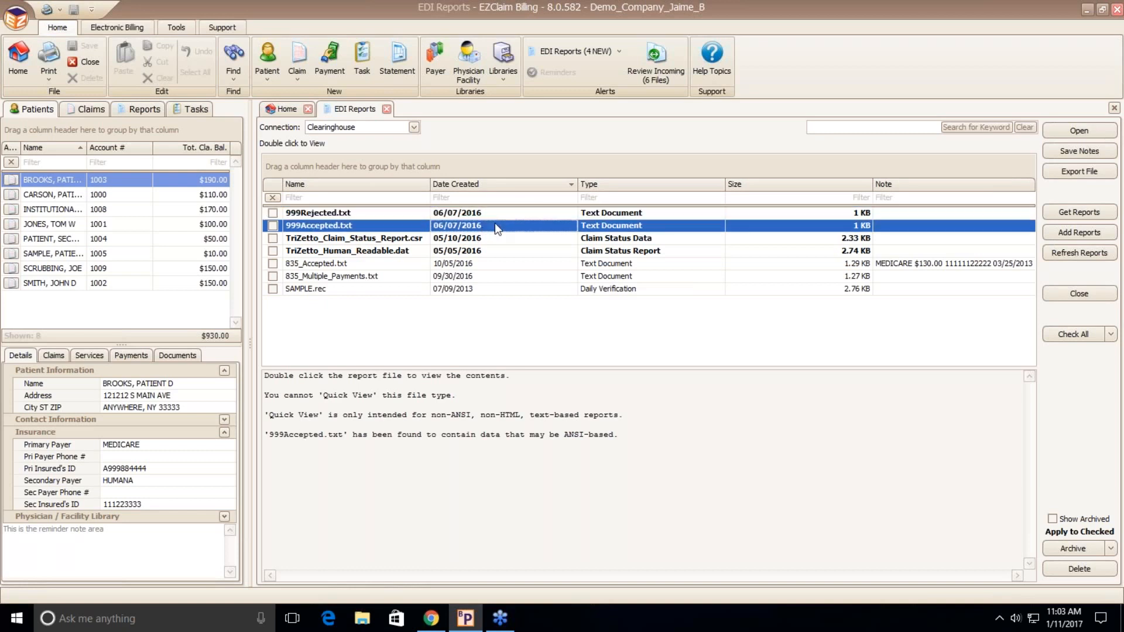
pyautogui.doubleClick(494, 225)
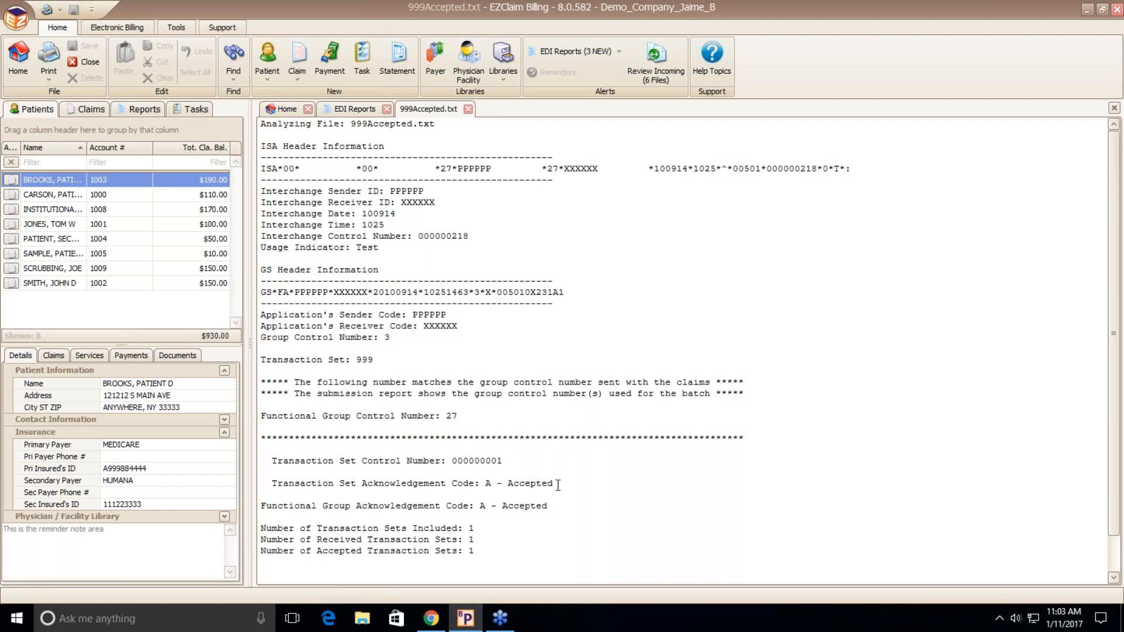
pyautogui.moveTo(554, 485); pyautogui.dragTo(485, 487)
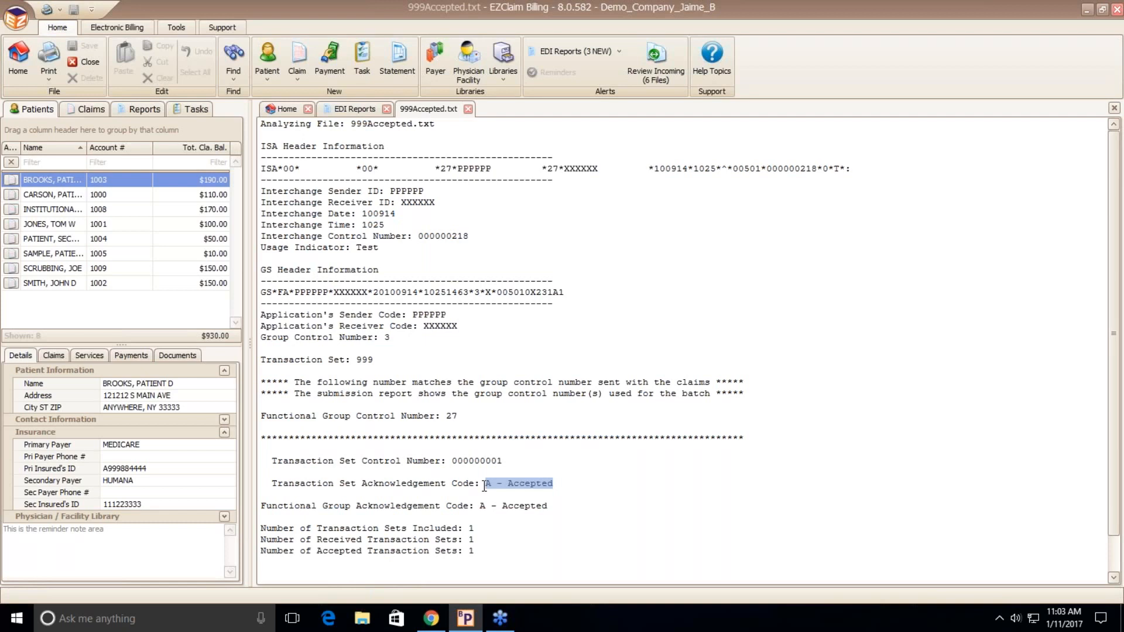
pyautogui.click(468, 110)
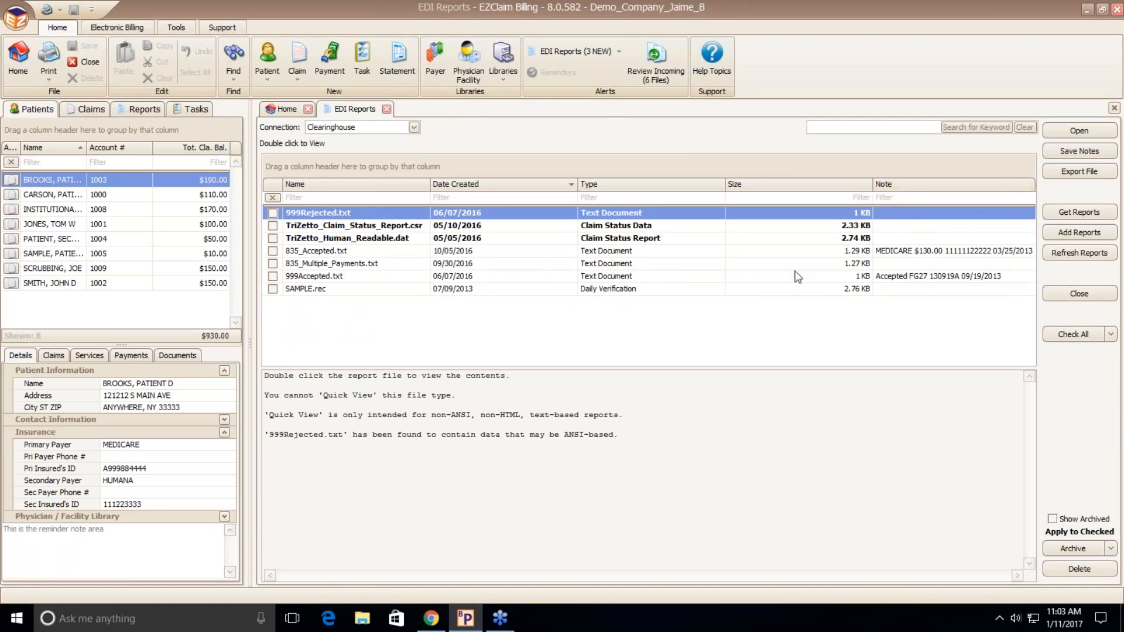
pyautogui.click(853, 277)
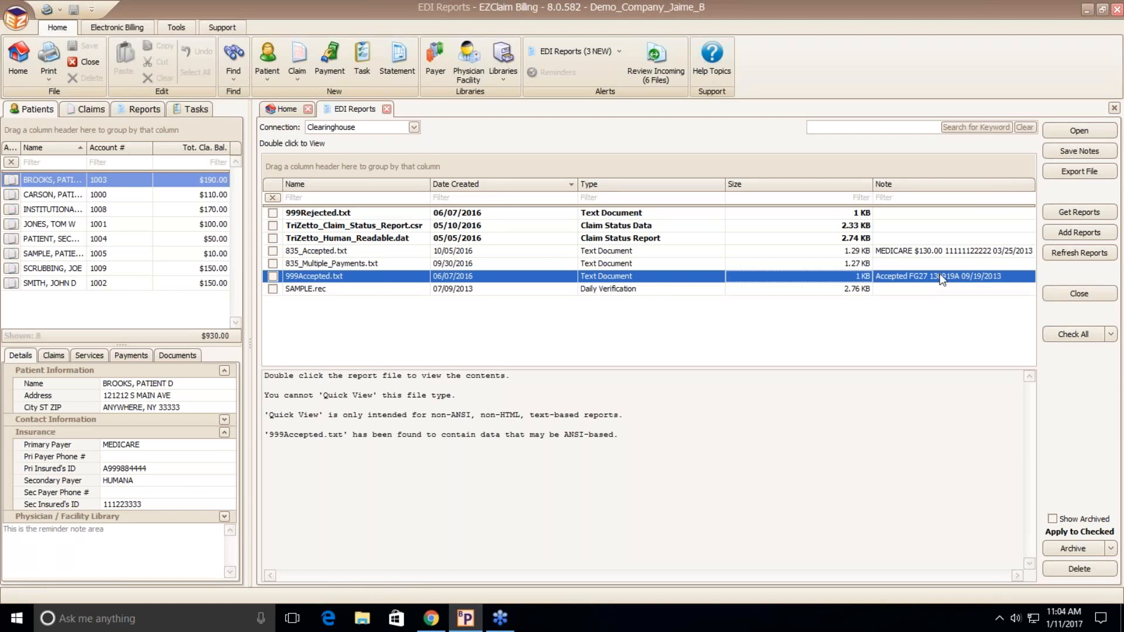
# Step: View the TriZetto_Human_Readable.dat report, checking the received claims, accepted totals and validation error, and close it
pyautogui.click(360, 226)
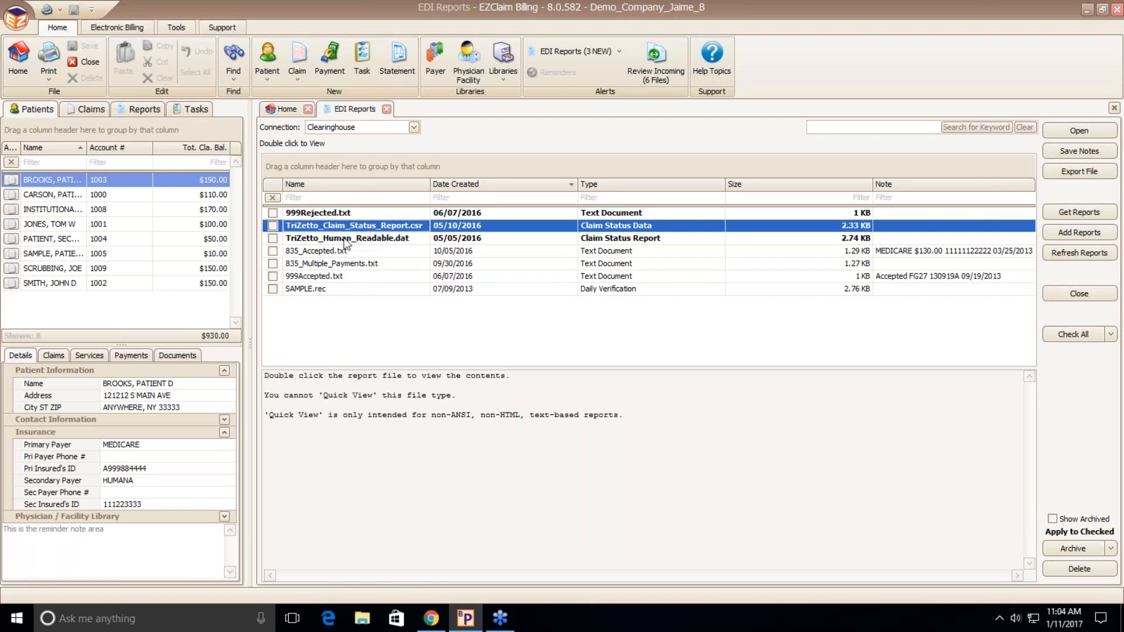
pyautogui.click(347, 240)
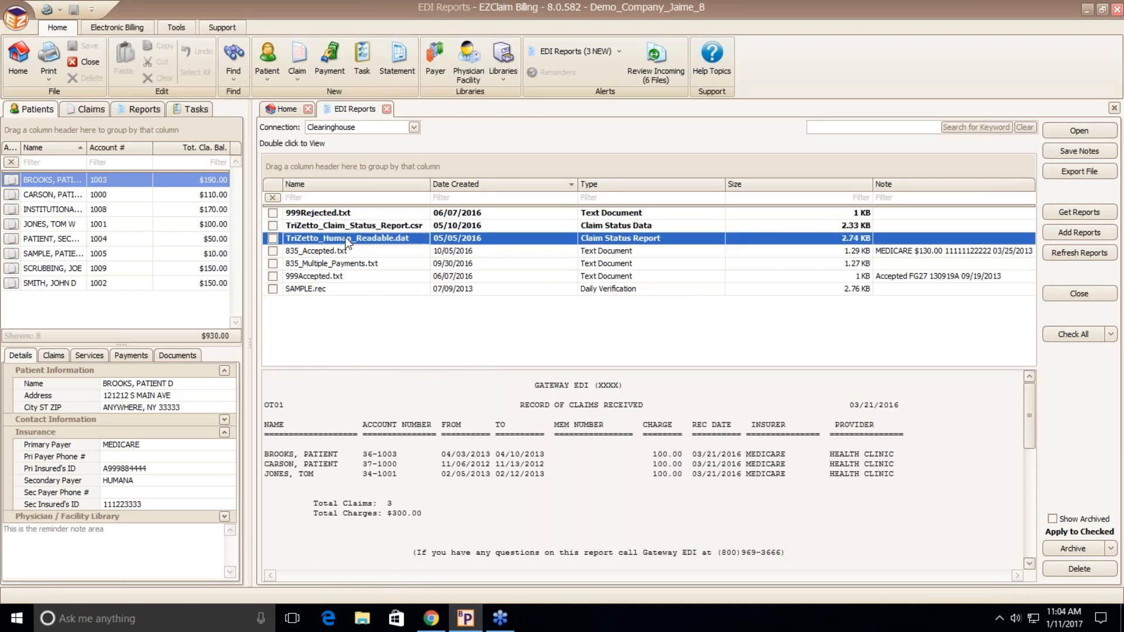
pyautogui.doubleClick(347, 240)
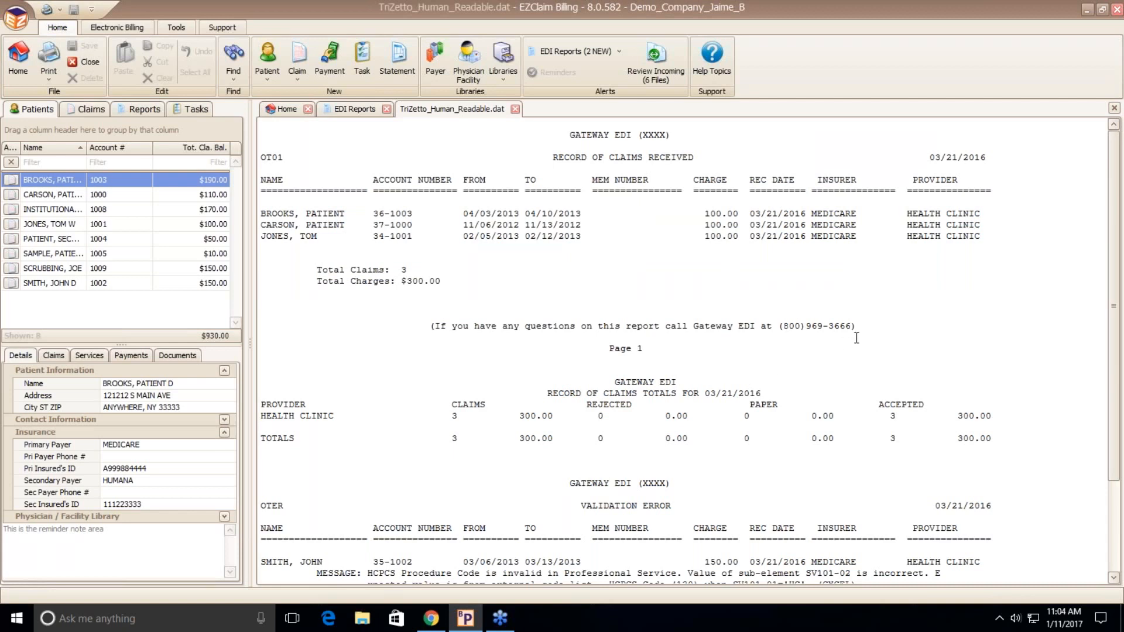
pyautogui.moveTo(930, 404); pyautogui.dragTo(878, 417)
pyautogui.click(964, 385)
pyautogui.scroll(-1, 1021, 375)
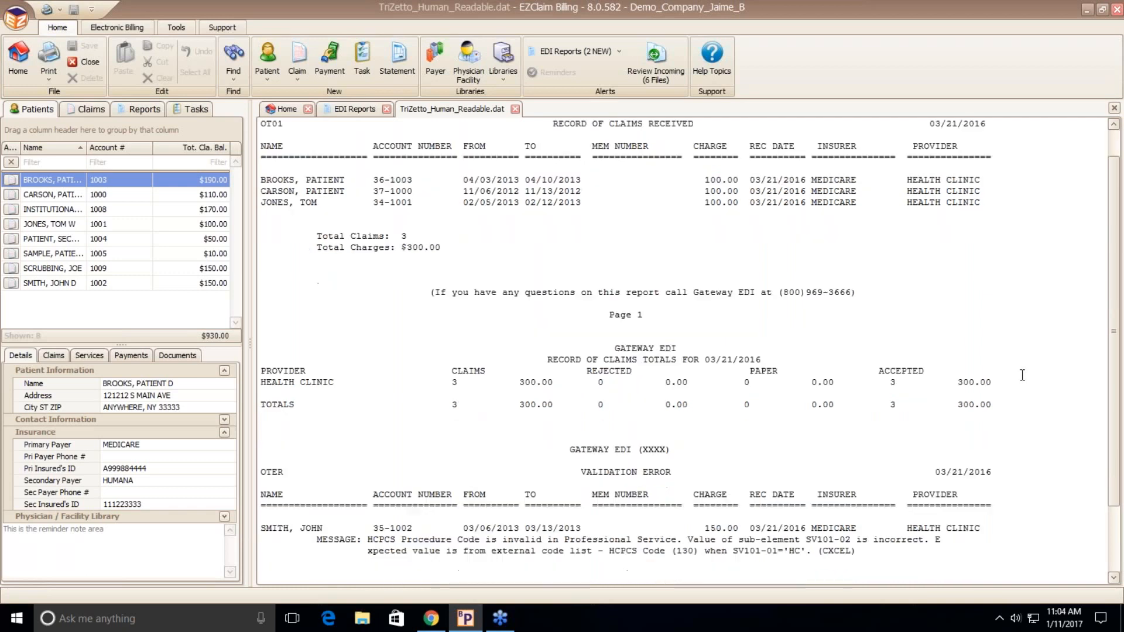
pyautogui.scroll(-1, 1021, 374)
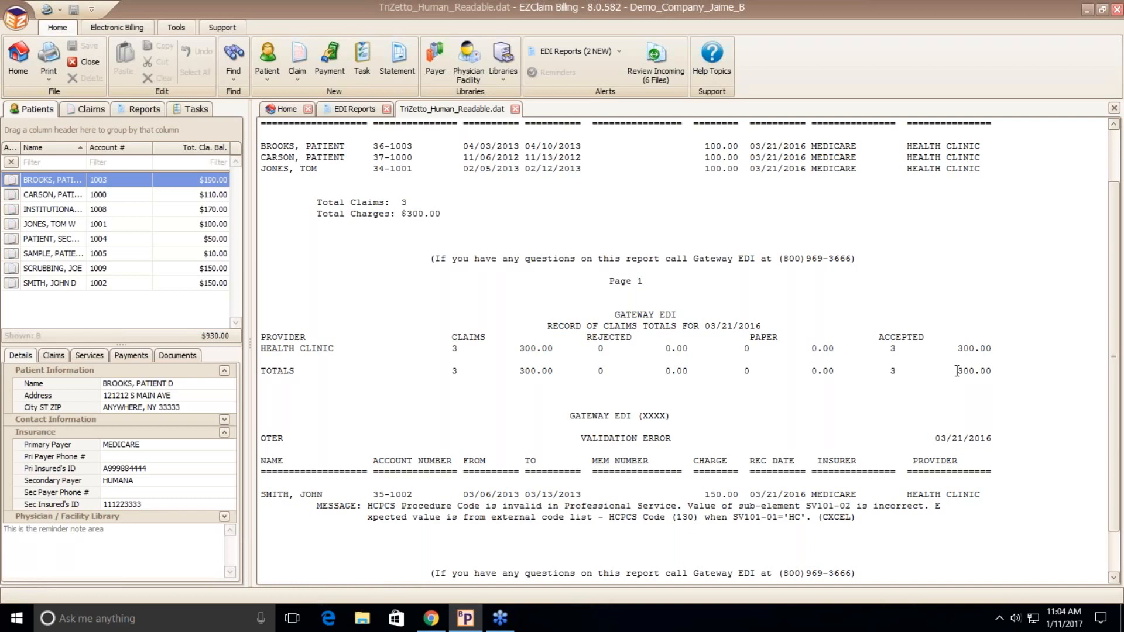
pyautogui.click(514, 110)
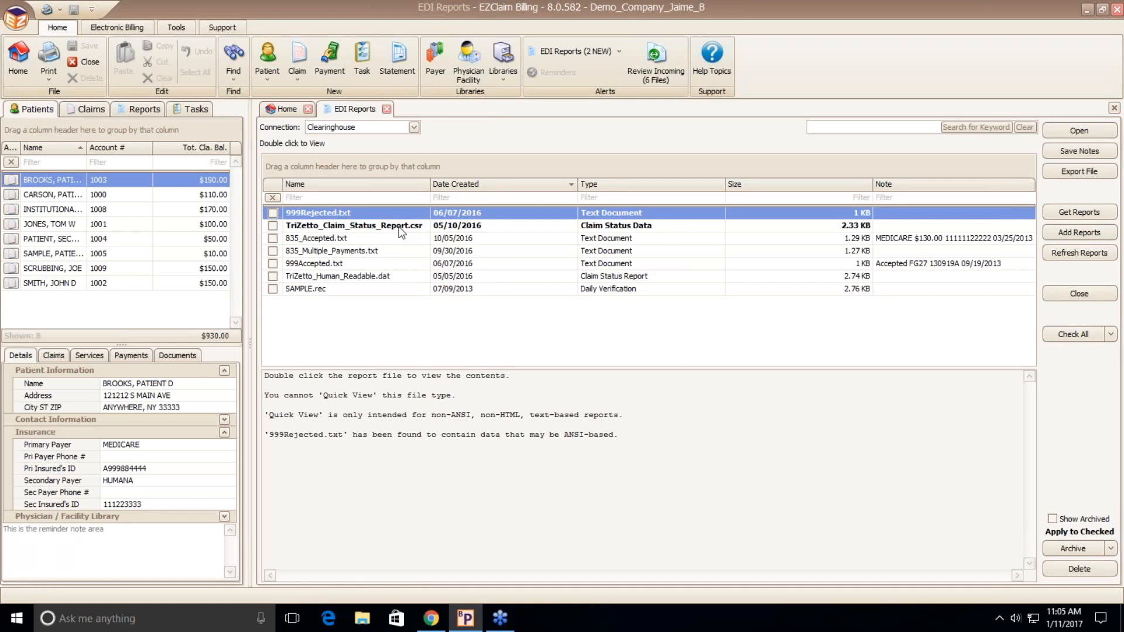
# Step: Import the claim status updates from TriZetto_Claim_Status_Report.csr and review the notes of both rejected claims
pyautogui.doubleClick(401, 229)
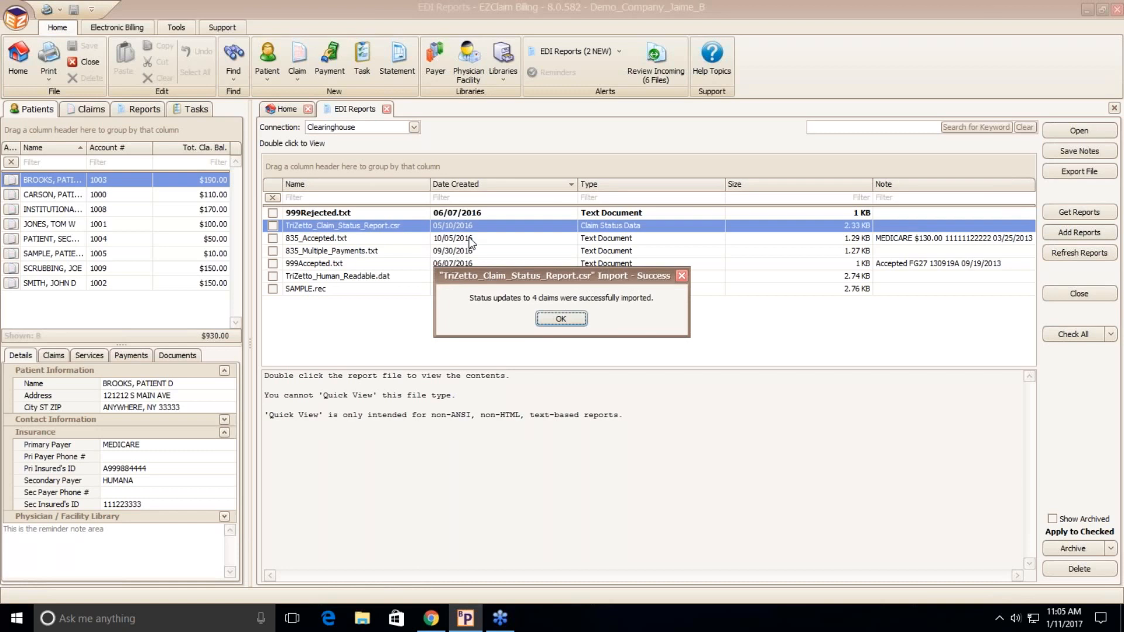
pyautogui.click(555, 318)
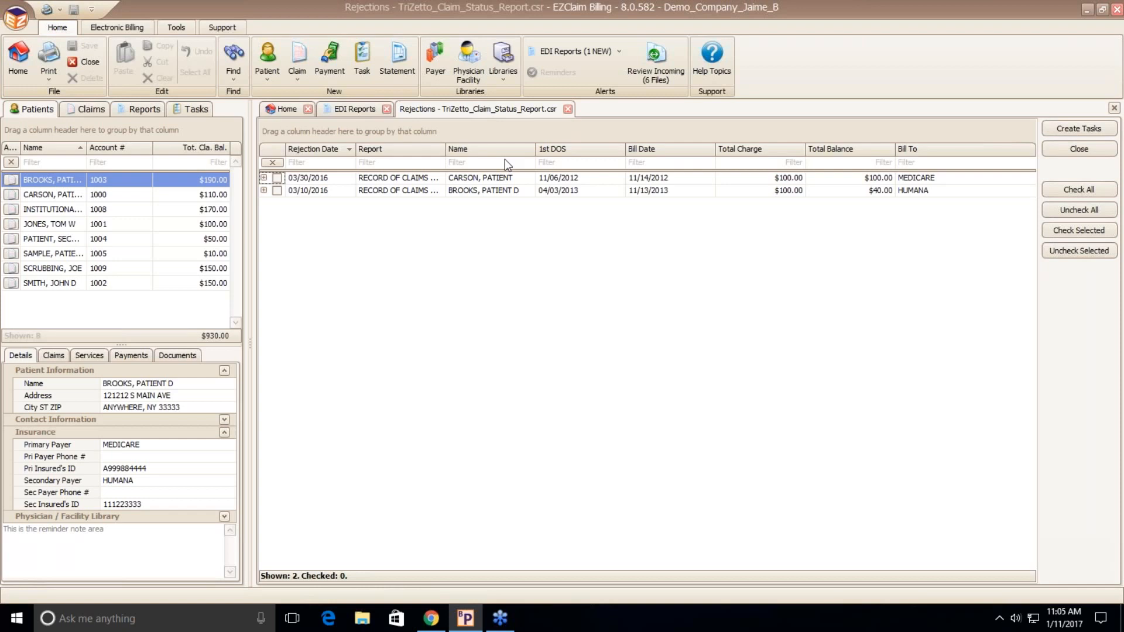
pyautogui.click(264, 191)
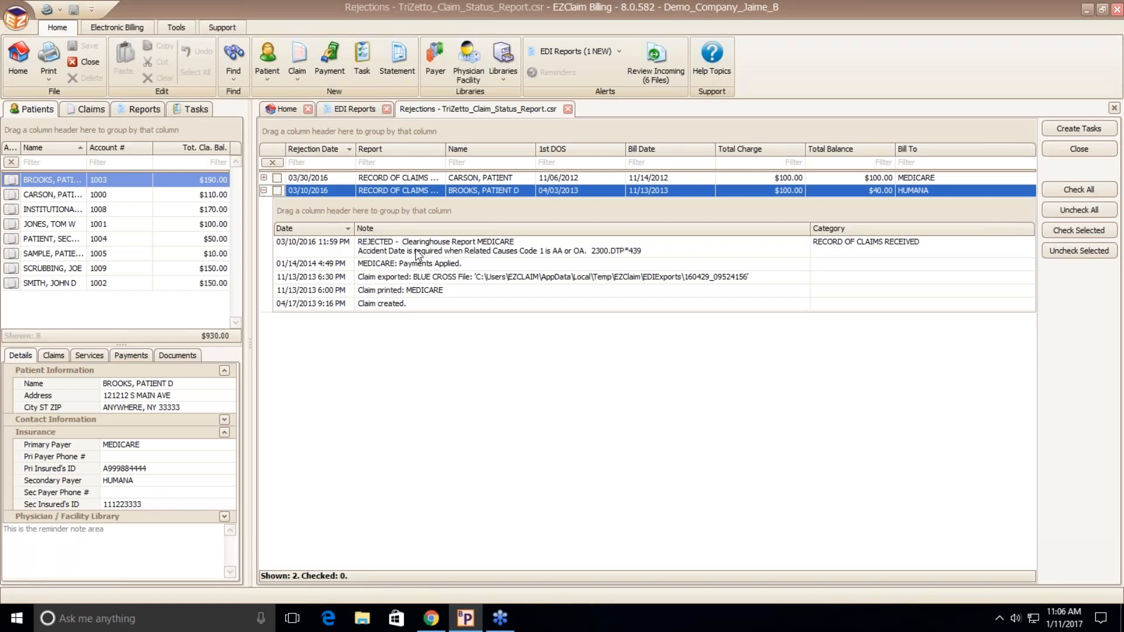
pyautogui.click(263, 190)
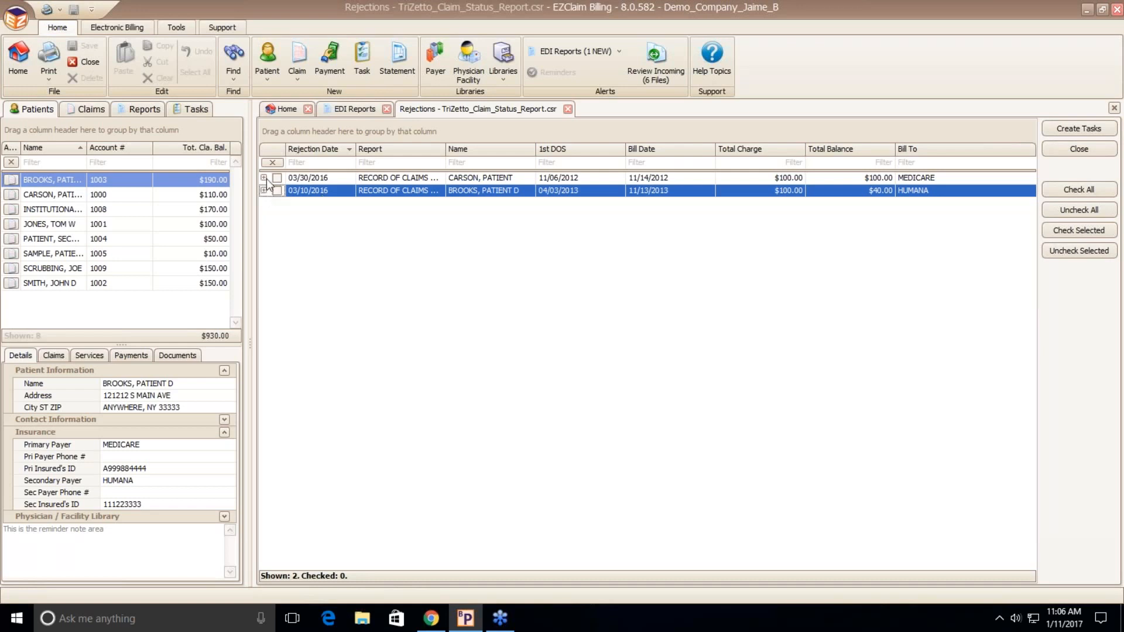
pyautogui.click(264, 178)
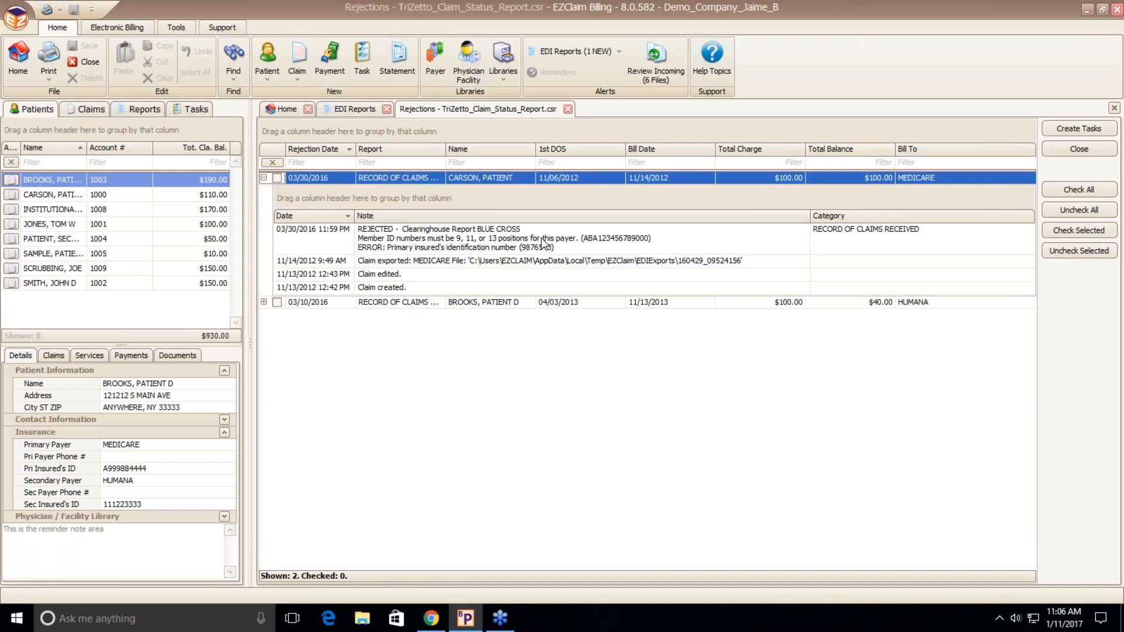
pyautogui.click(396, 178)
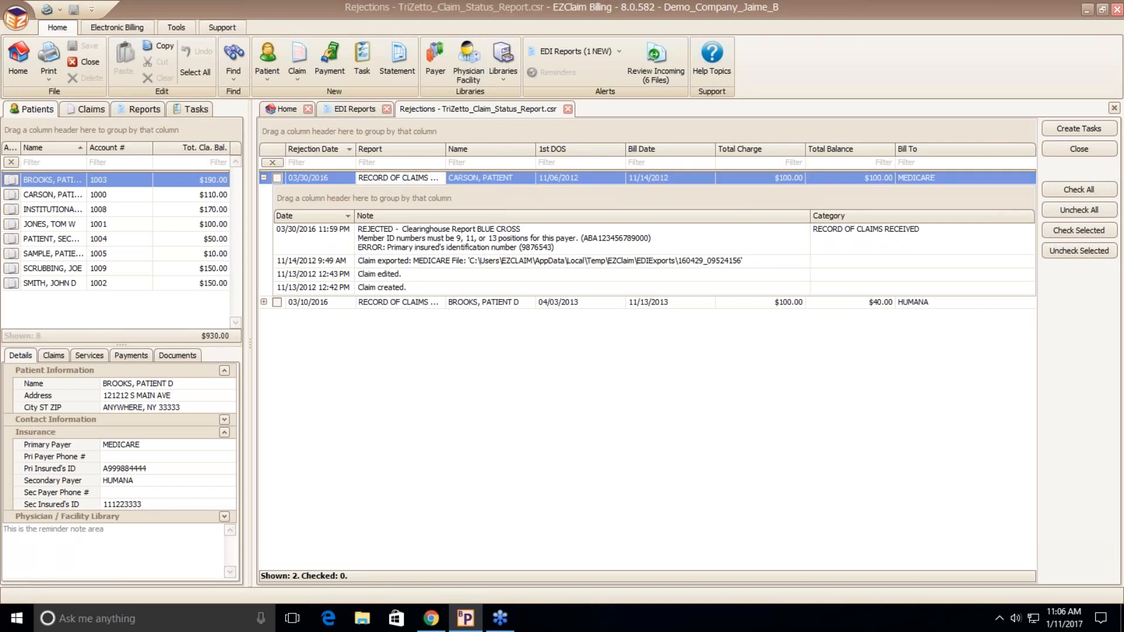
# Step: Open the Medicare claim rejected on 03/30/2016, extend its primary insured's ID number to nine digits, and save and close the claim
pyautogui.doubleClick(490, 179)
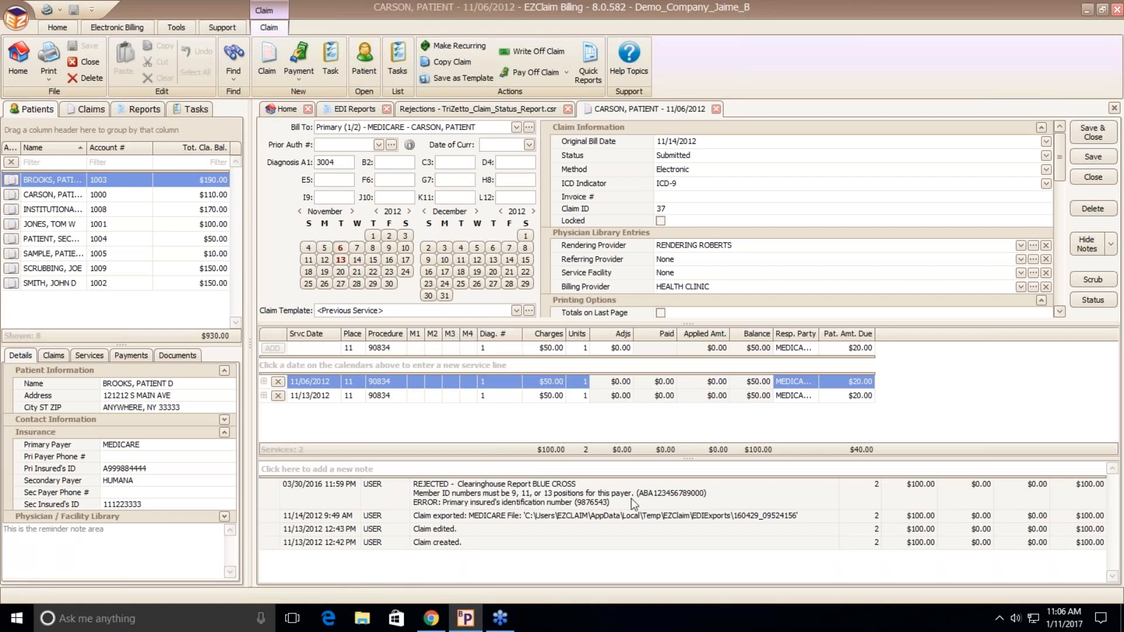
pyautogui.moveTo(621, 500); pyautogui.dragTo(409, 490)
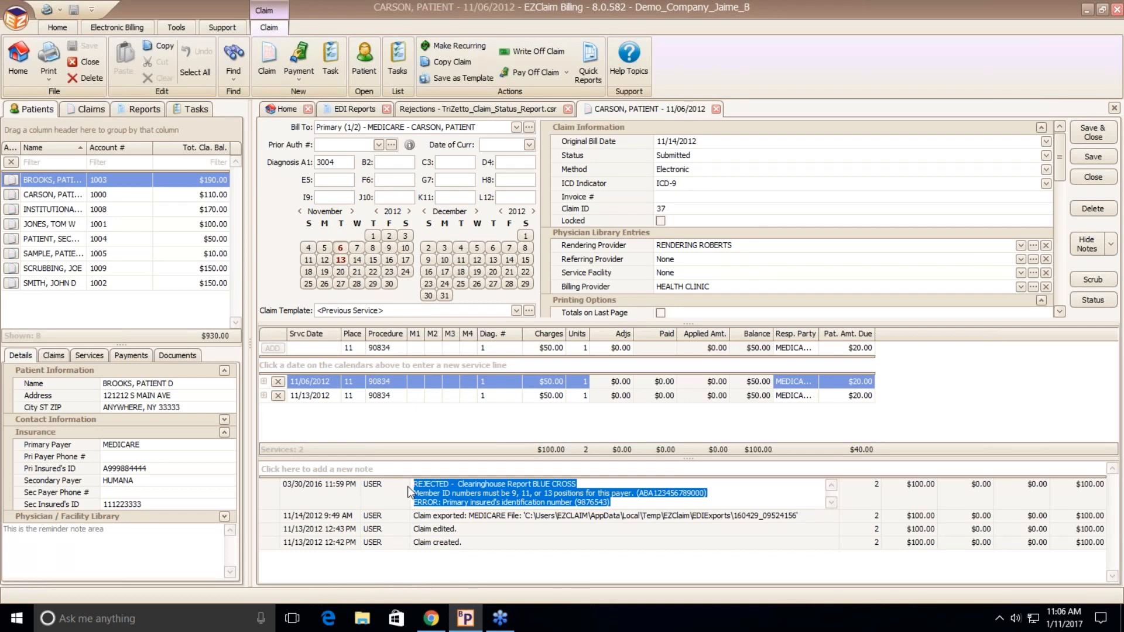
pyautogui.moveTo(527, 128)
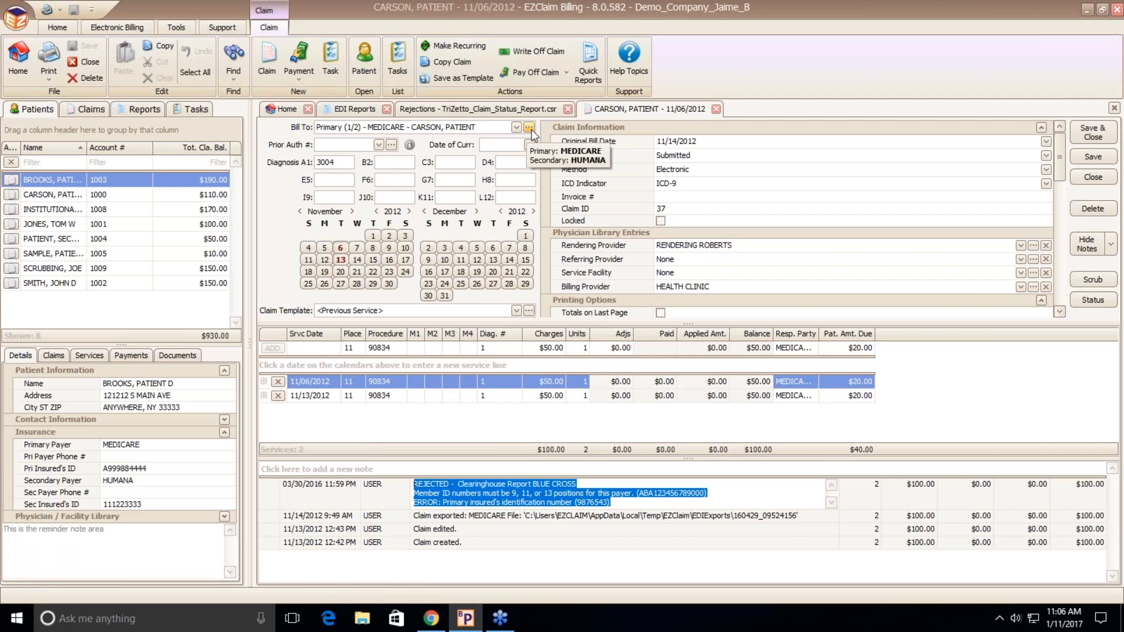
pyautogui.click(529, 128)
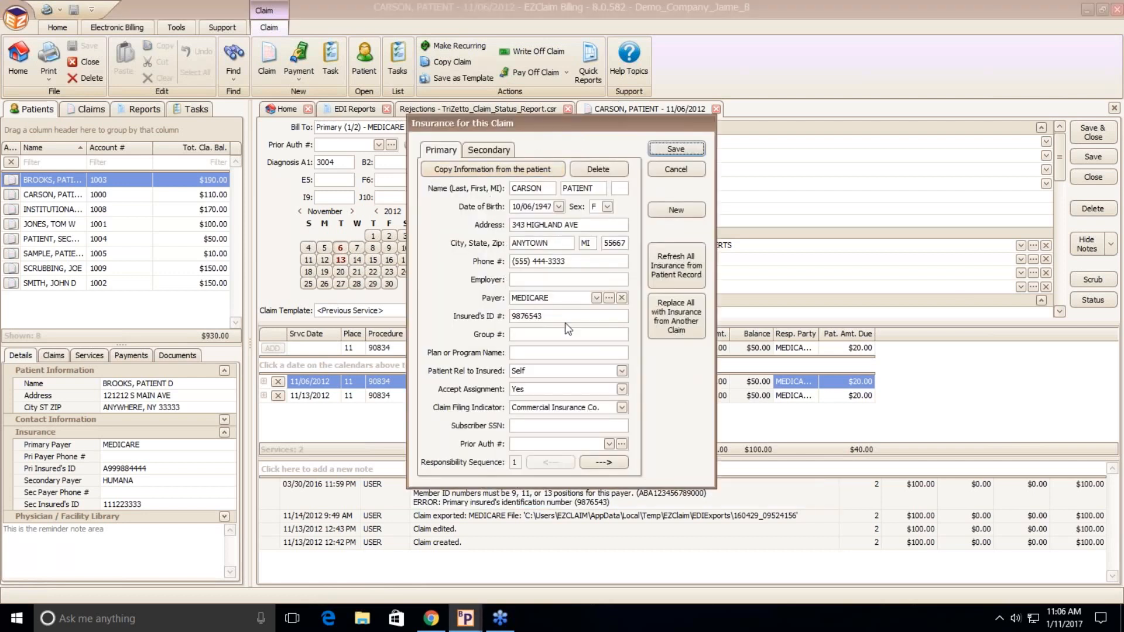
pyautogui.click(554, 316)
pyautogui.write('01')
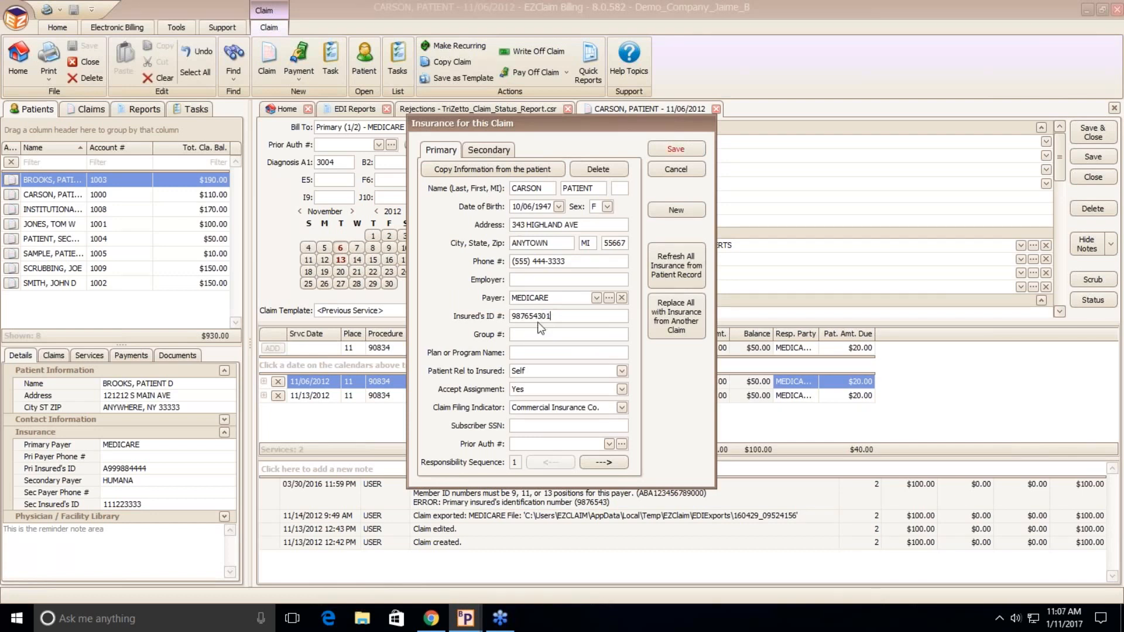
pyautogui.click(676, 150)
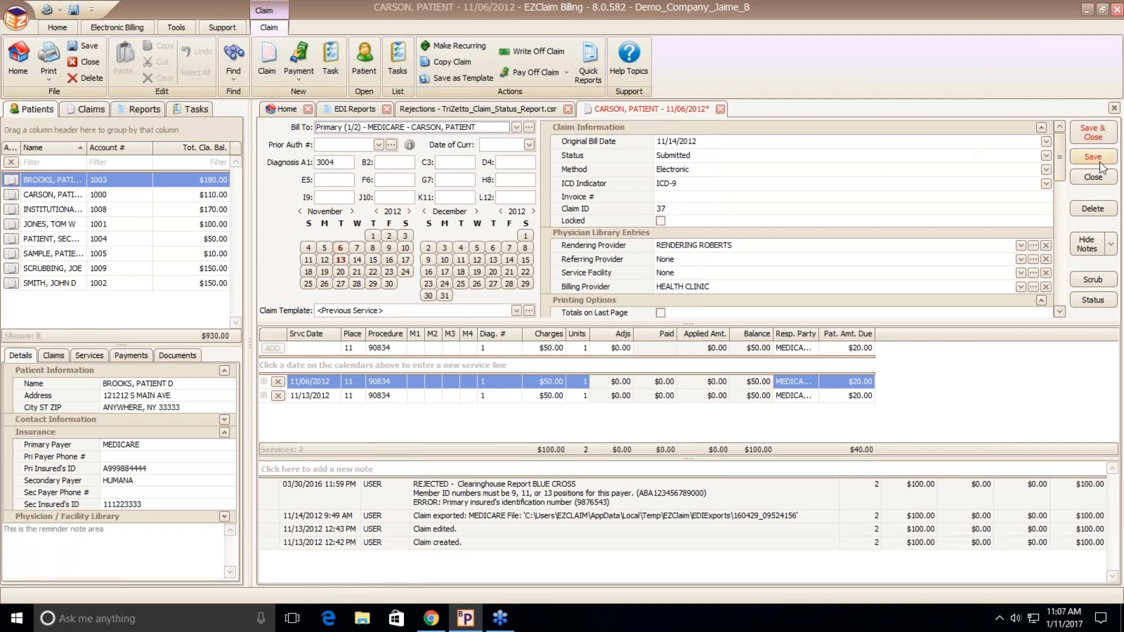
pyautogui.click(1087, 132)
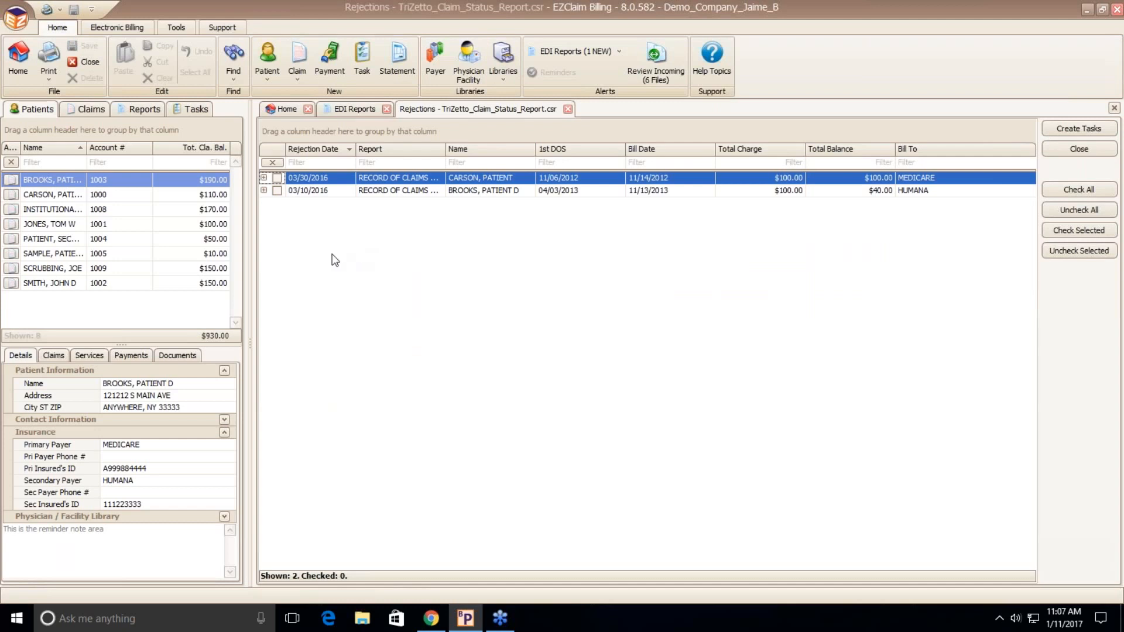
# Step: Create a task with the subject Rejected Claim for the Humana claim rejected on 03/10/2016
pyautogui.click(276, 191)
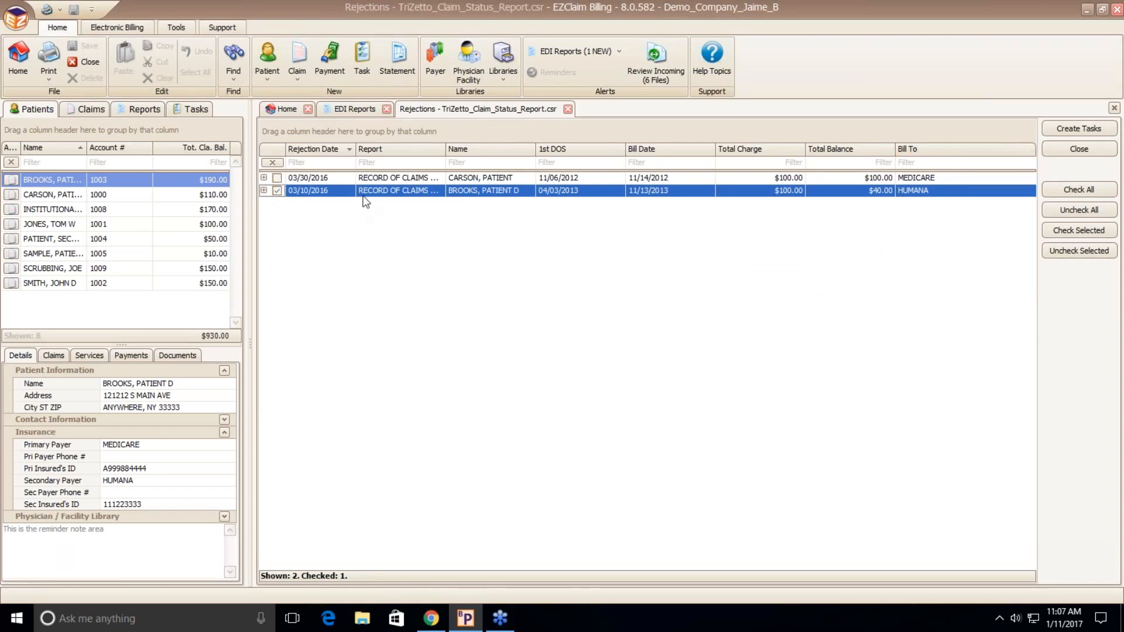
pyautogui.click(1094, 131)
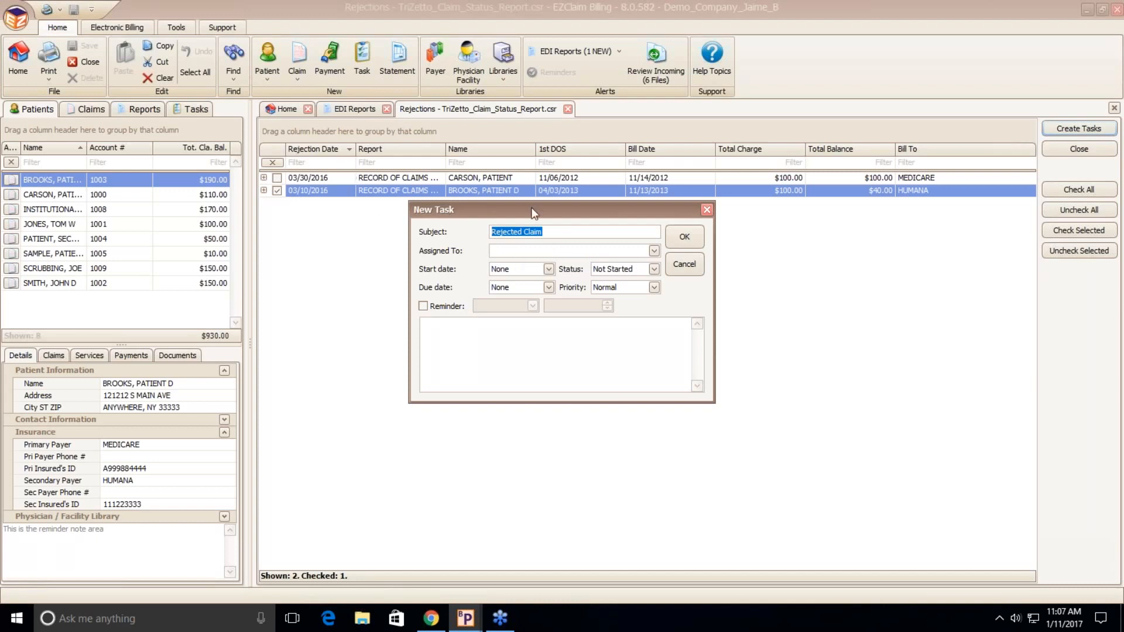
pyautogui.click(653, 251)
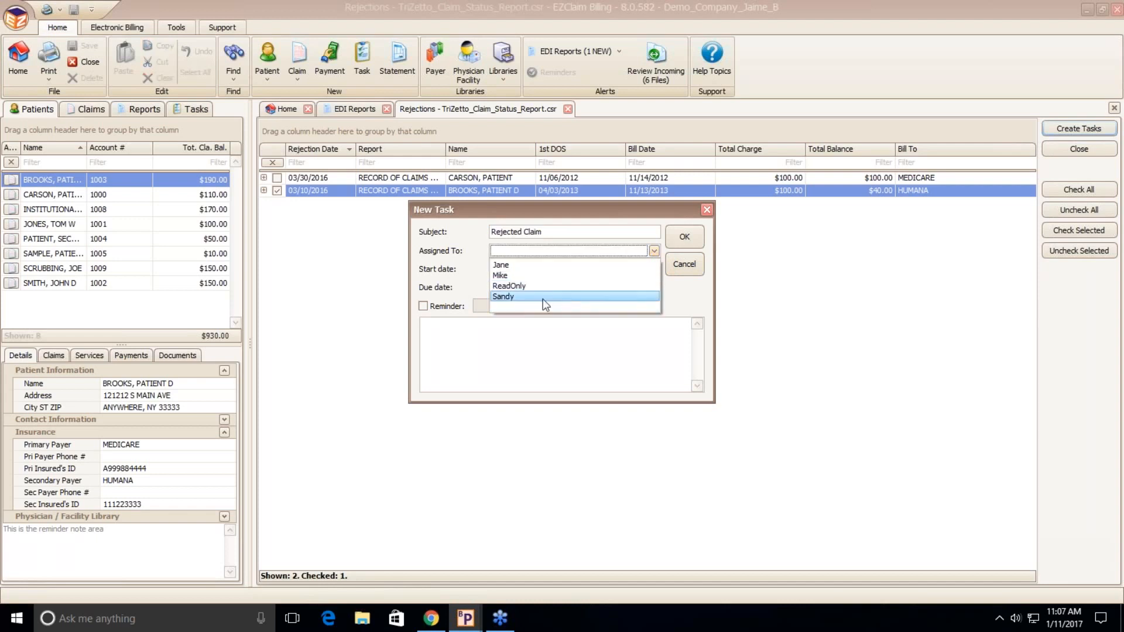
pyautogui.click(687, 294)
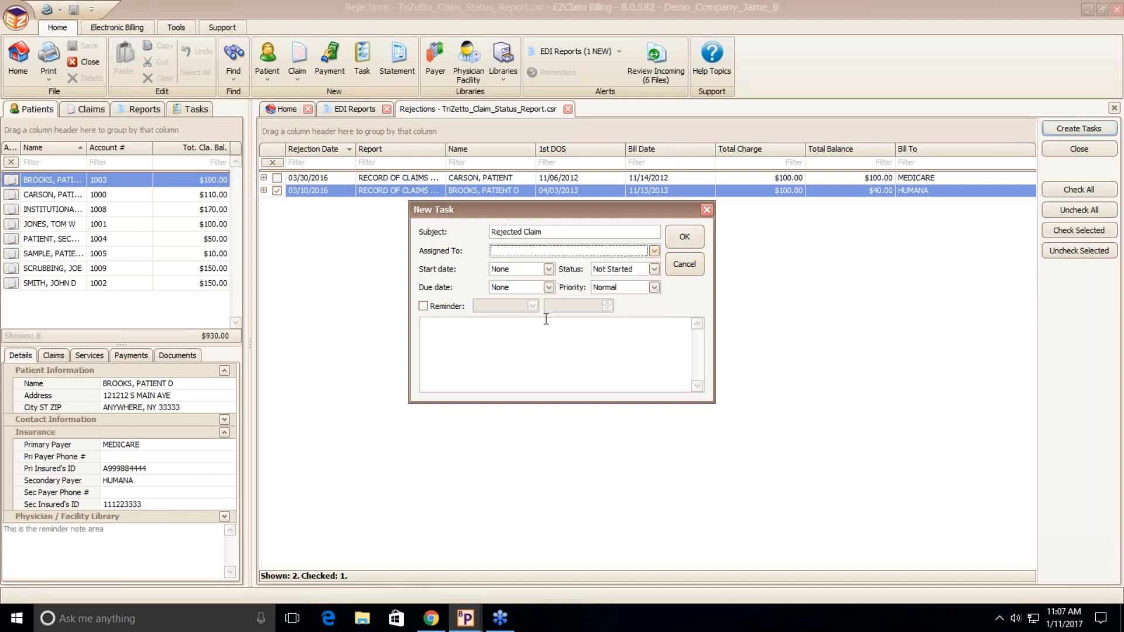
pyautogui.click(471, 346)
pyautogui.click(681, 241)
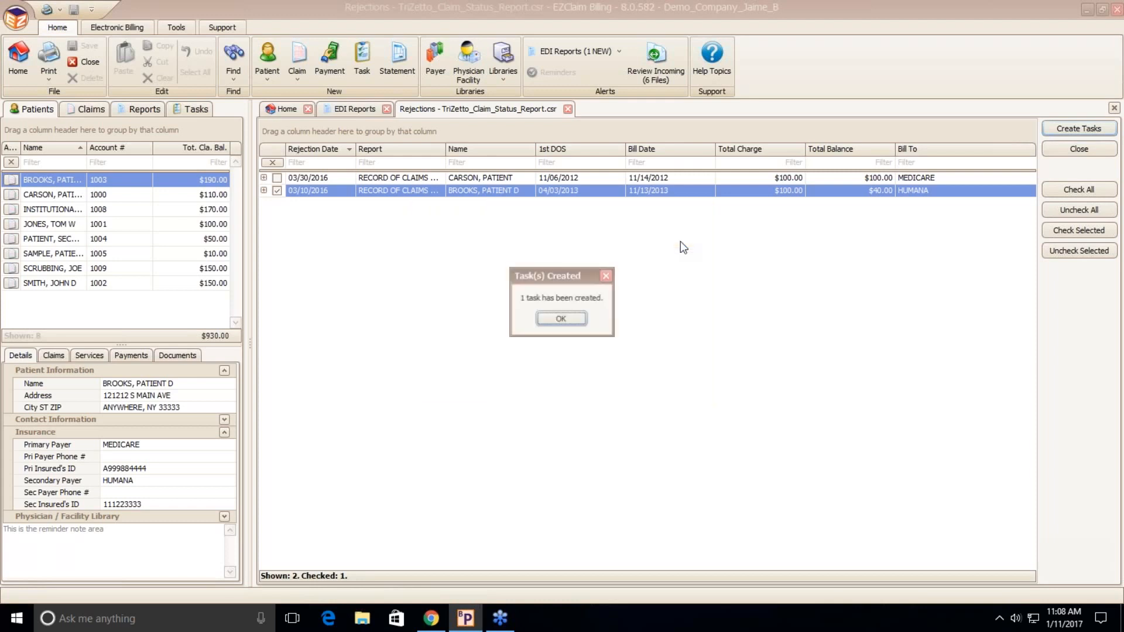
pyautogui.click(567, 326)
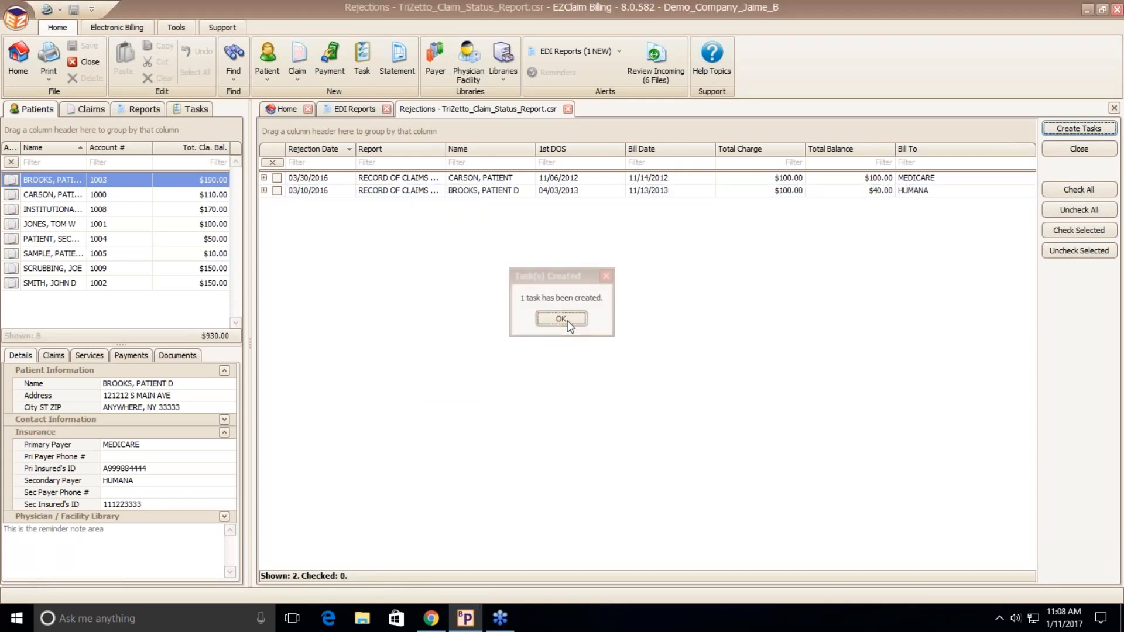
# Step: Close the rejections list and check the newly created Rejected Claim task in the task list before returning to the patients
pyautogui.click(568, 109)
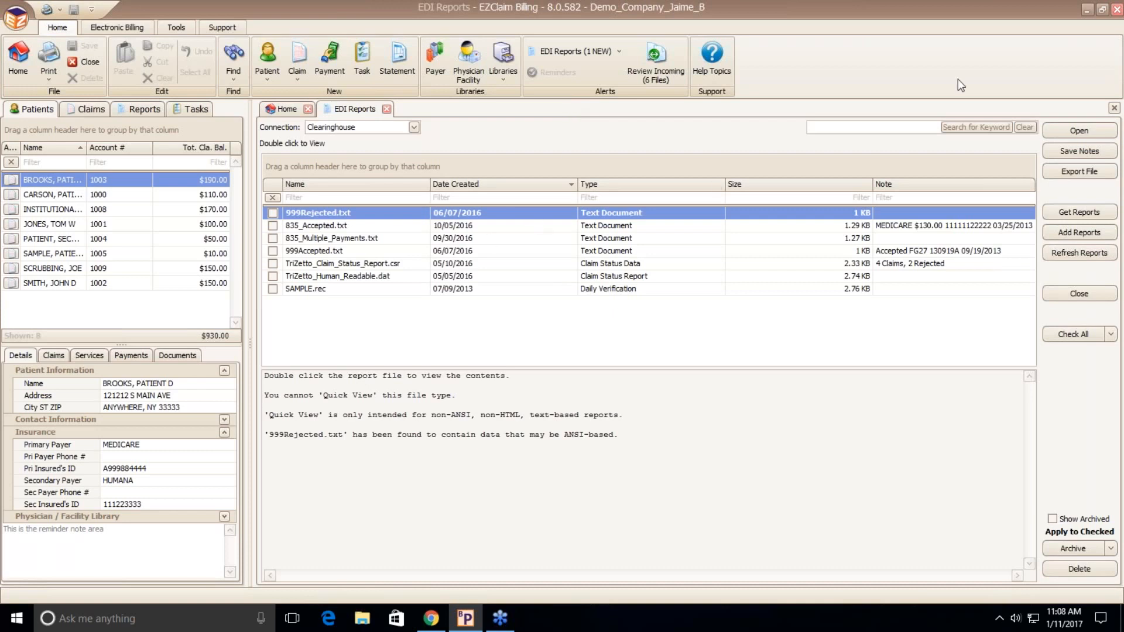
pyautogui.click(196, 110)
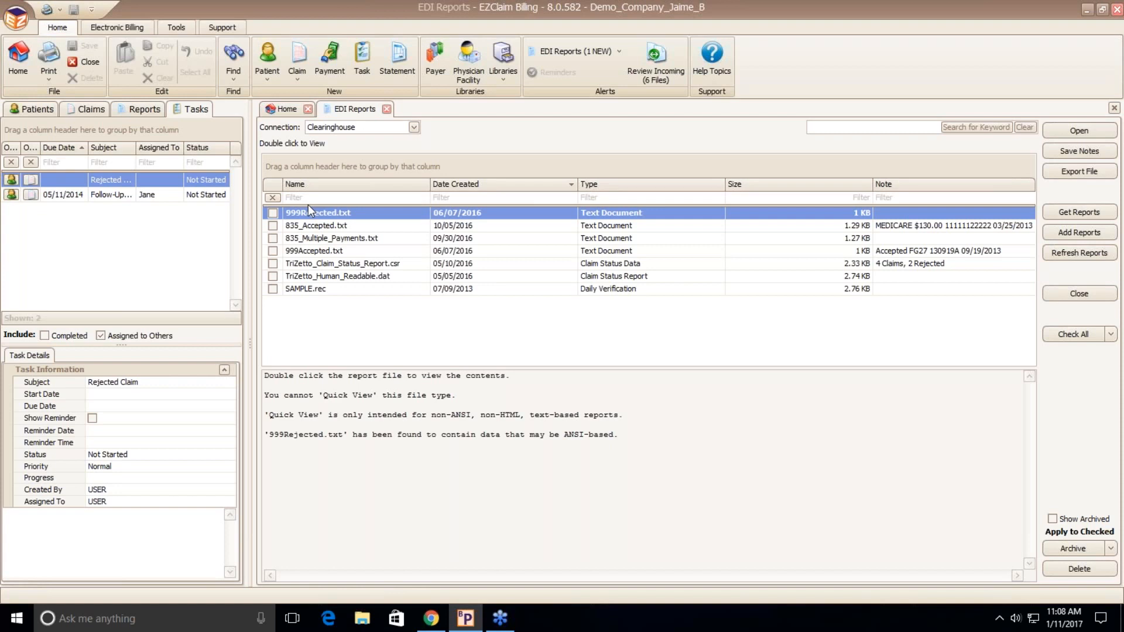
pyautogui.click(46, 110)
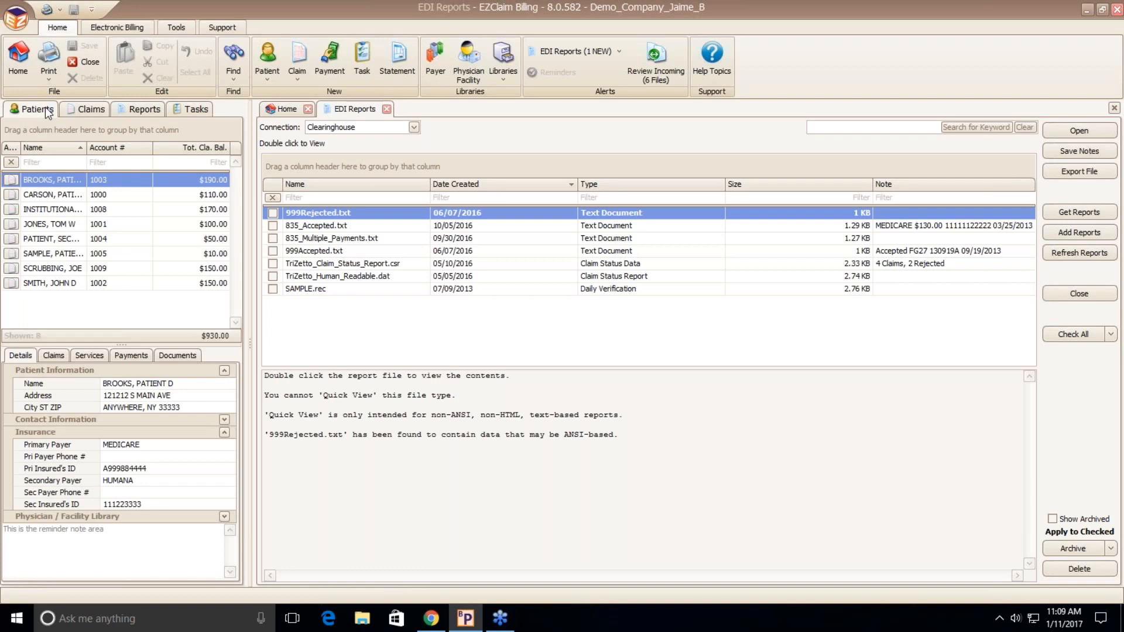
# Step: Preview 835_Accepted.txt, checking the payer, payee, payment total, payment date, payment method and trace number
pyautogui.click(364, 236)
pyautogui.click(364, 226)
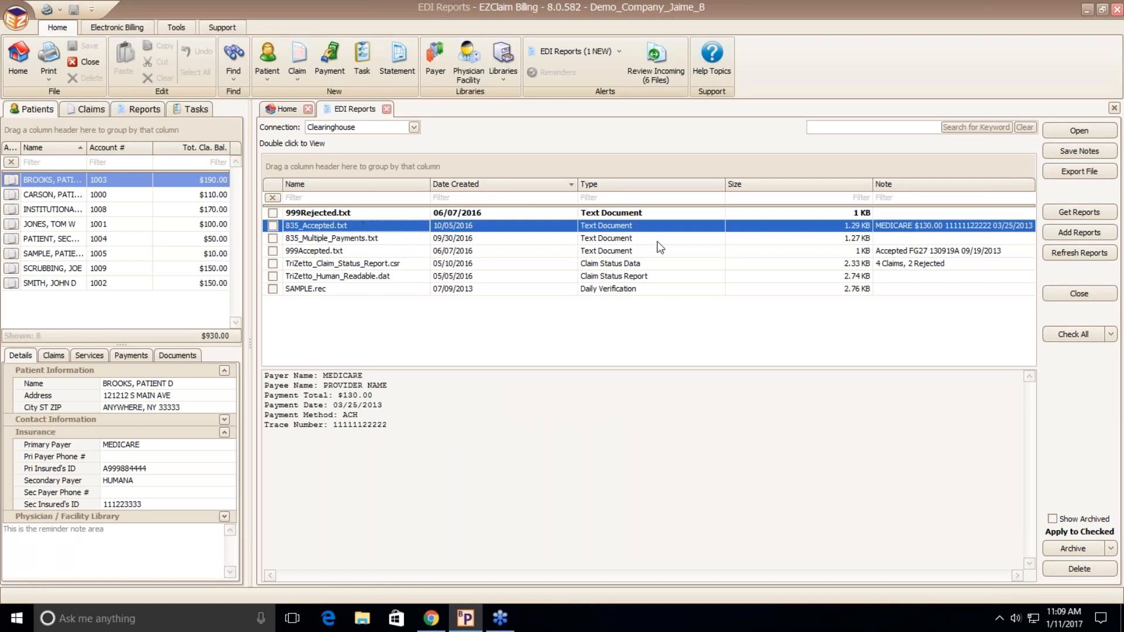
pyautogui.moveTo(391, 425); pyautogui.dragTo(279, 411)
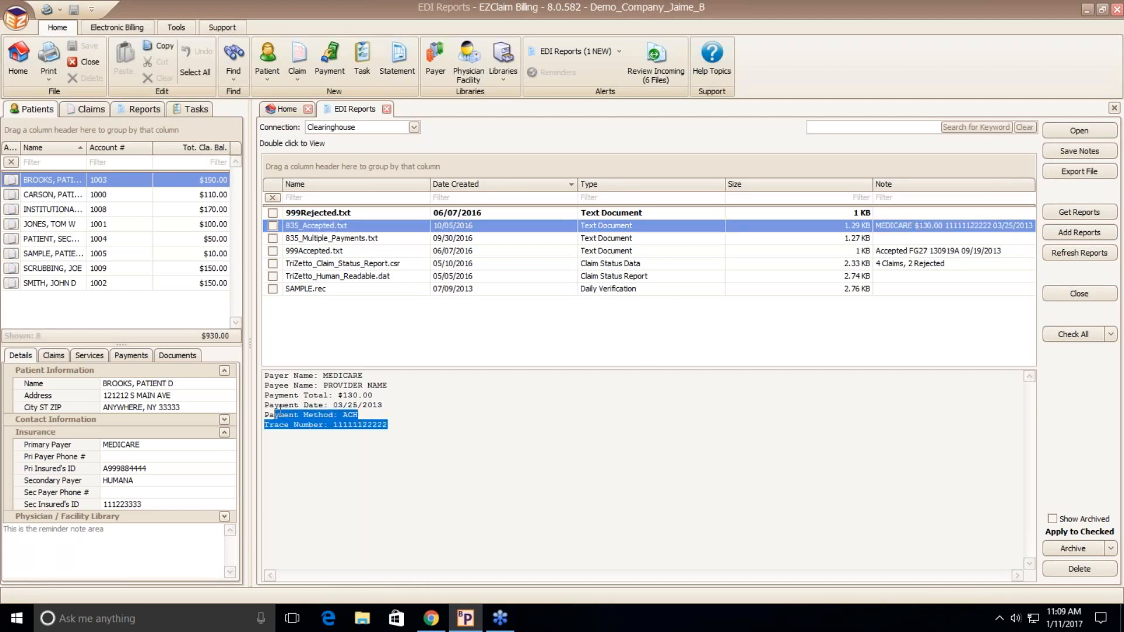
pyautogui.click(370, 376)
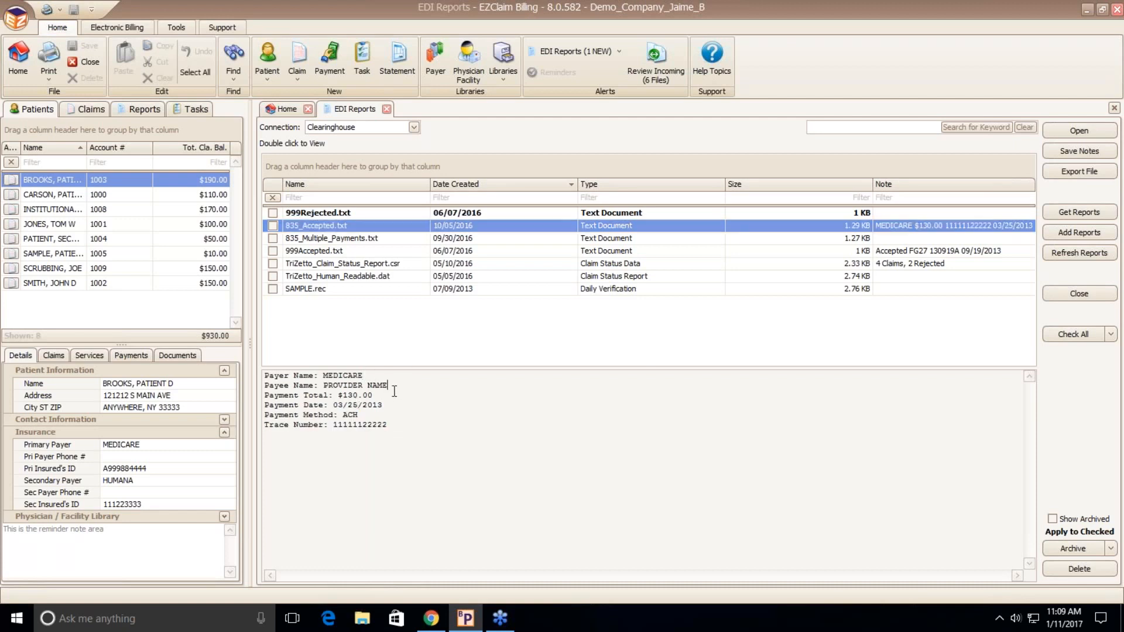
pyautogui.click(386, 401)
pyautogui.click(398, 425)
# Step: Open 835_Accepted.txt with MEDICARE as the payer the 835 is from
pyautogui.click(389, 224)
pyautogui.doubleClick(388, 225)
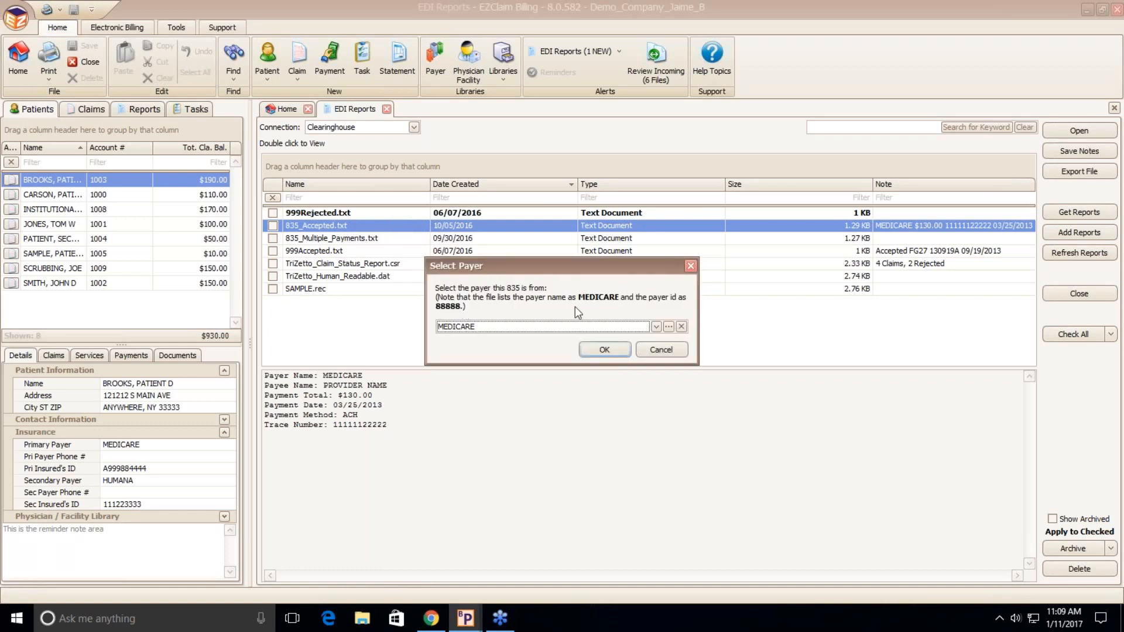
pyautogui.click(603, 350)
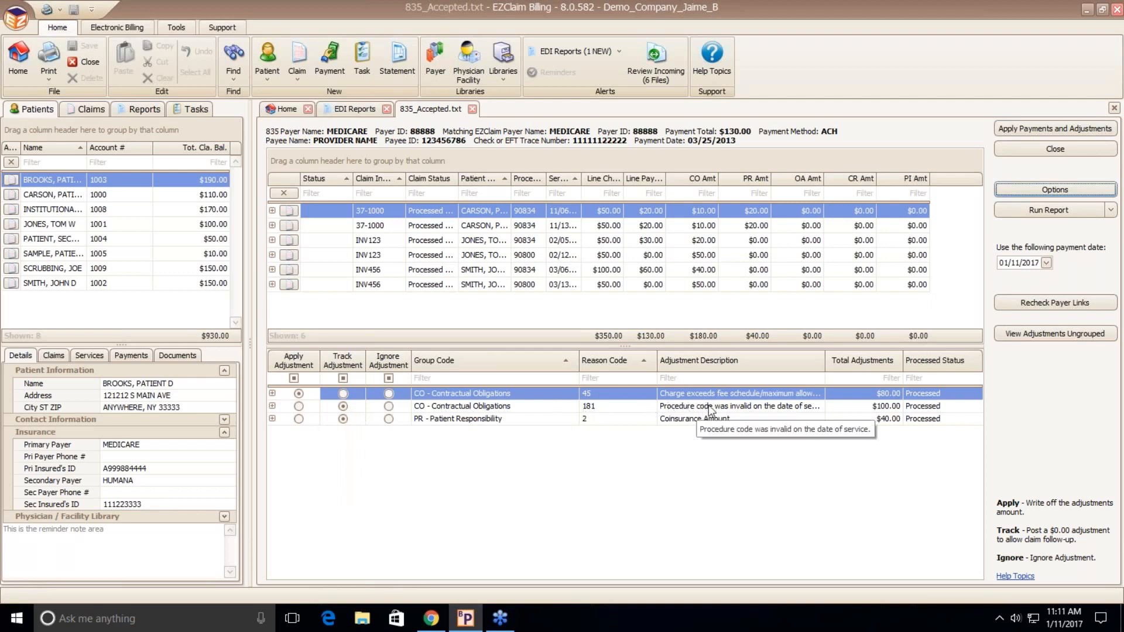
pyautogui.rightClick(618, 406)
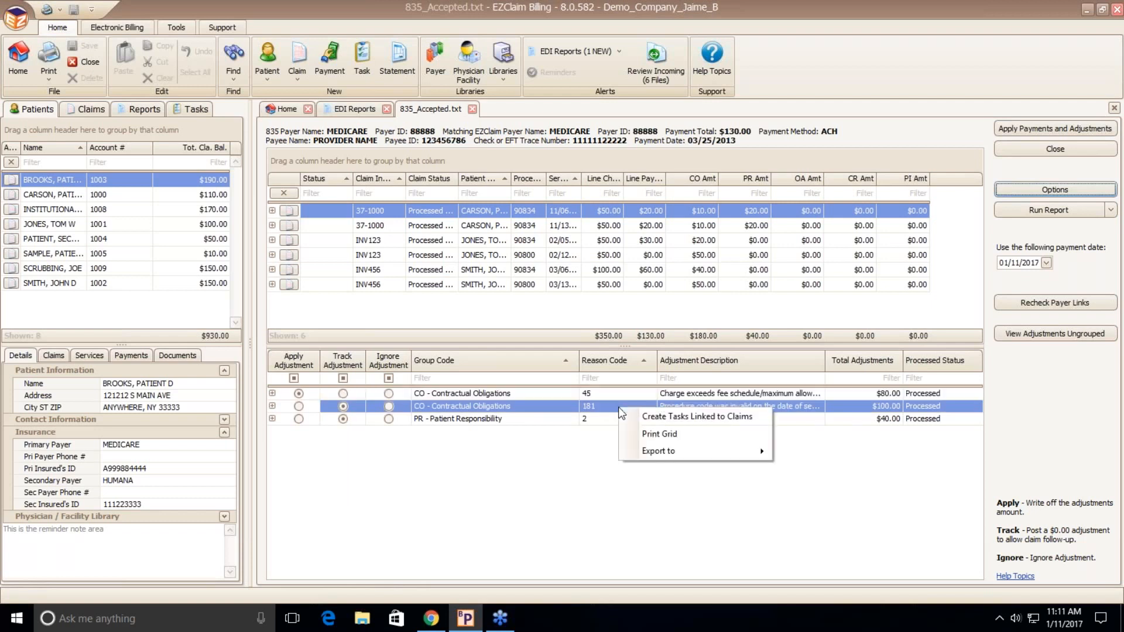
pyautogui.click(660, 419)
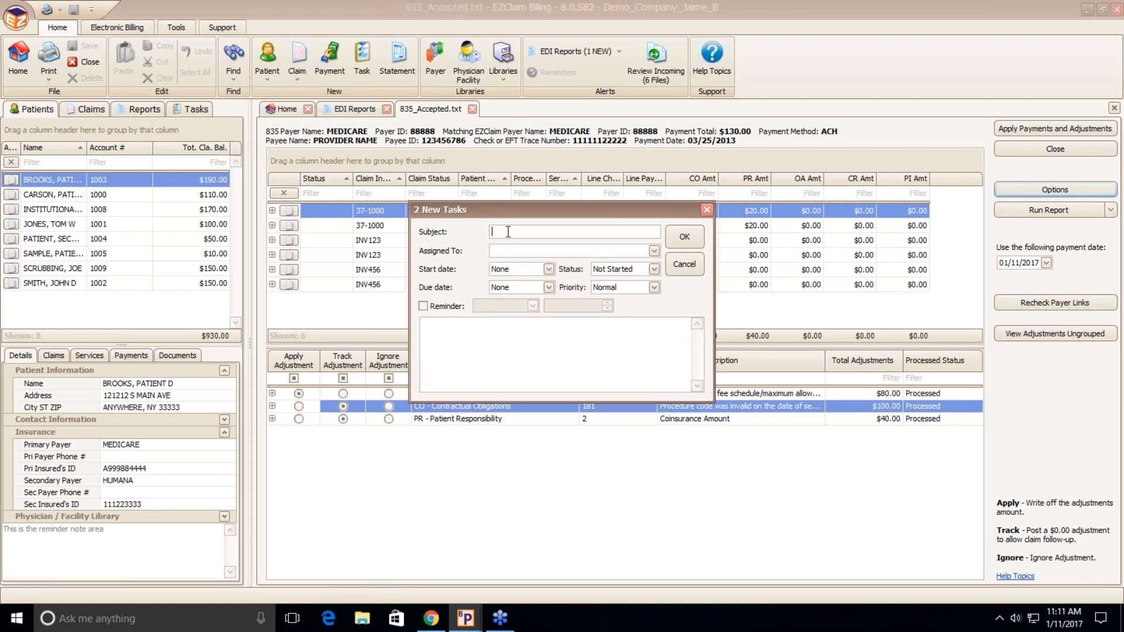
pyautogui.click(654, 251)
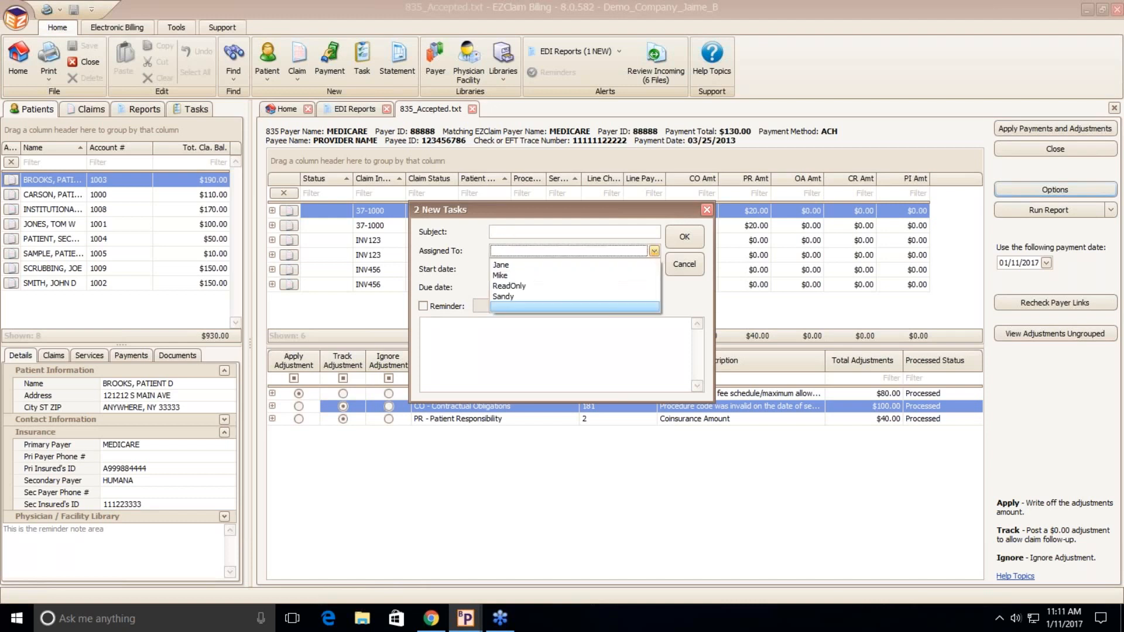
pyautogui.click(686, 240)
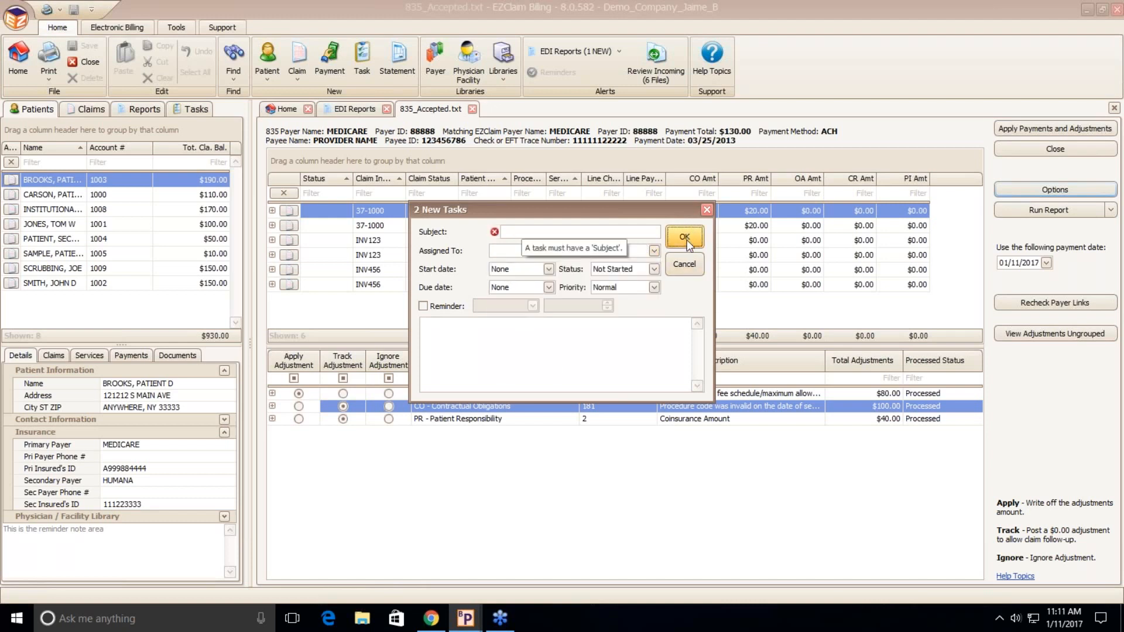
pyautogui.click(685, 264)
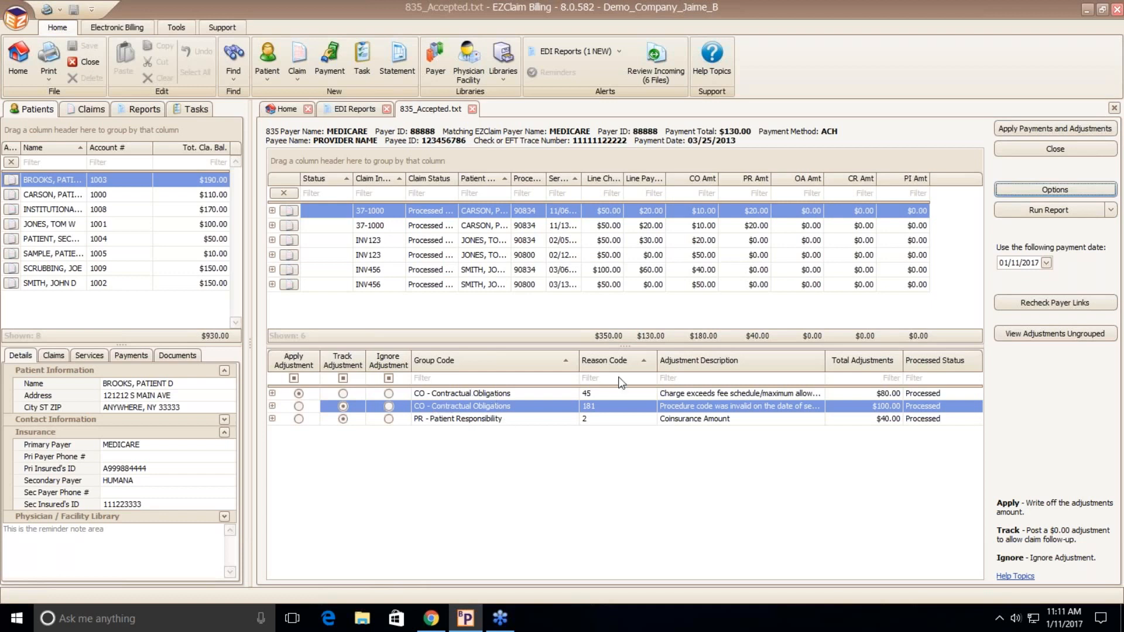
# Step: Apply the payments and adjustments from 835_Accepted.txt and open the claim of the 11/06/2012 service line
pyautogui.click(1036, 130)
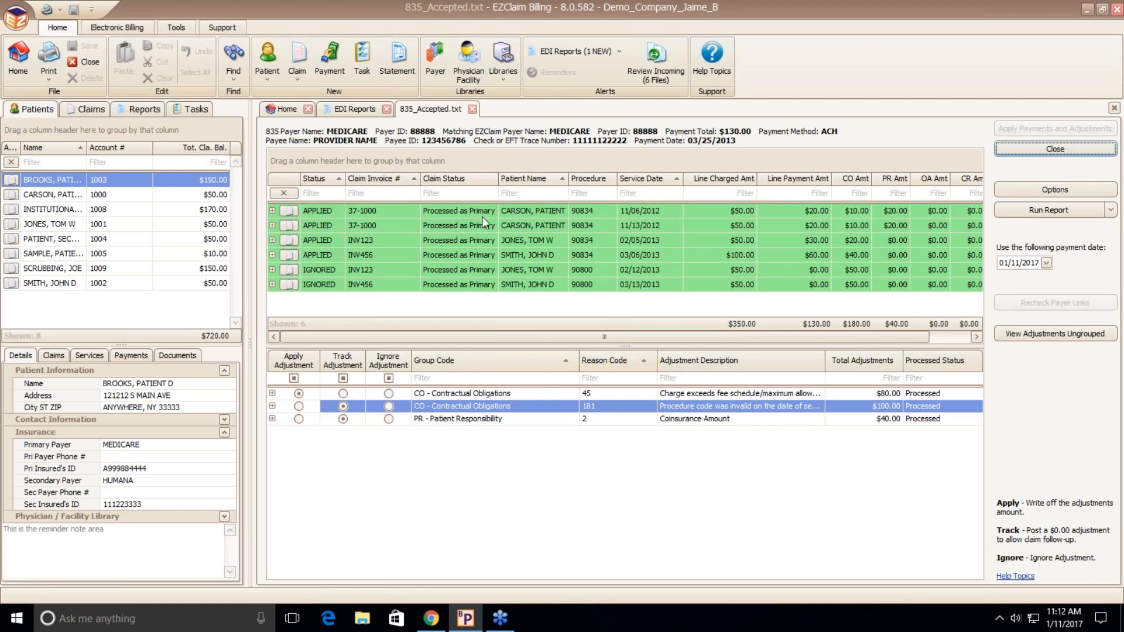
pyautogui.click(529, 212)
pyautogui.doubleClick(527, 209)
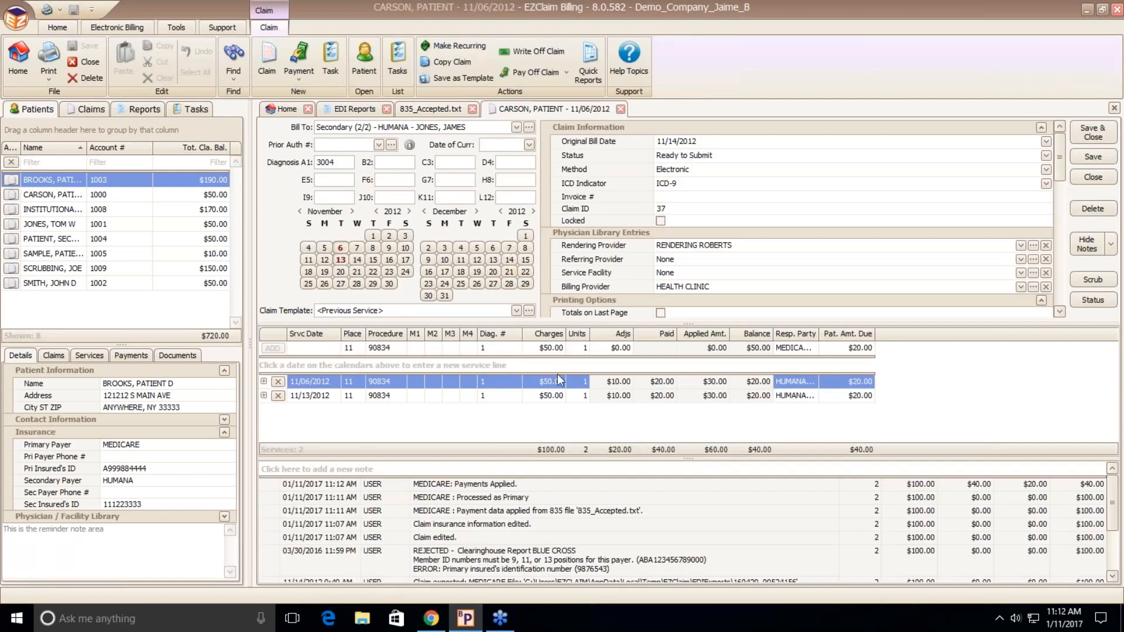
# Step: Examine the Medicare payment and adjustments on the 11/06/2012 and 11/13/2012 service lines and the claim's notes, then close the claim
pyautogui.moveTo(688, 459); pyautogui.dragTo(670, 556)
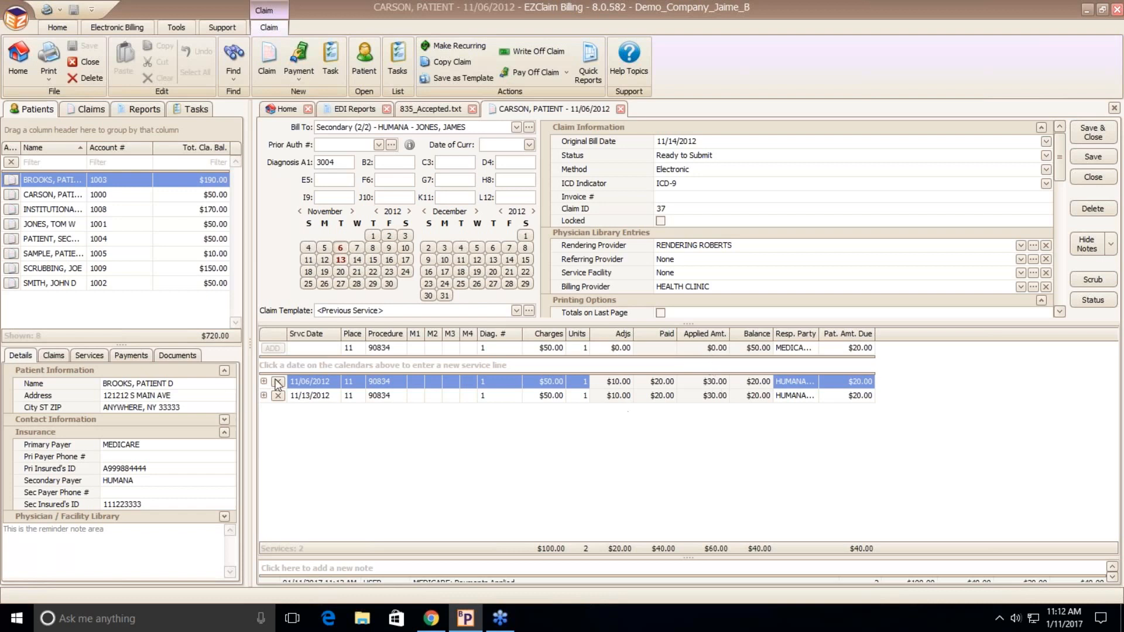
pyautogui.click(265, 395)
pyautogui.click(264, 396)
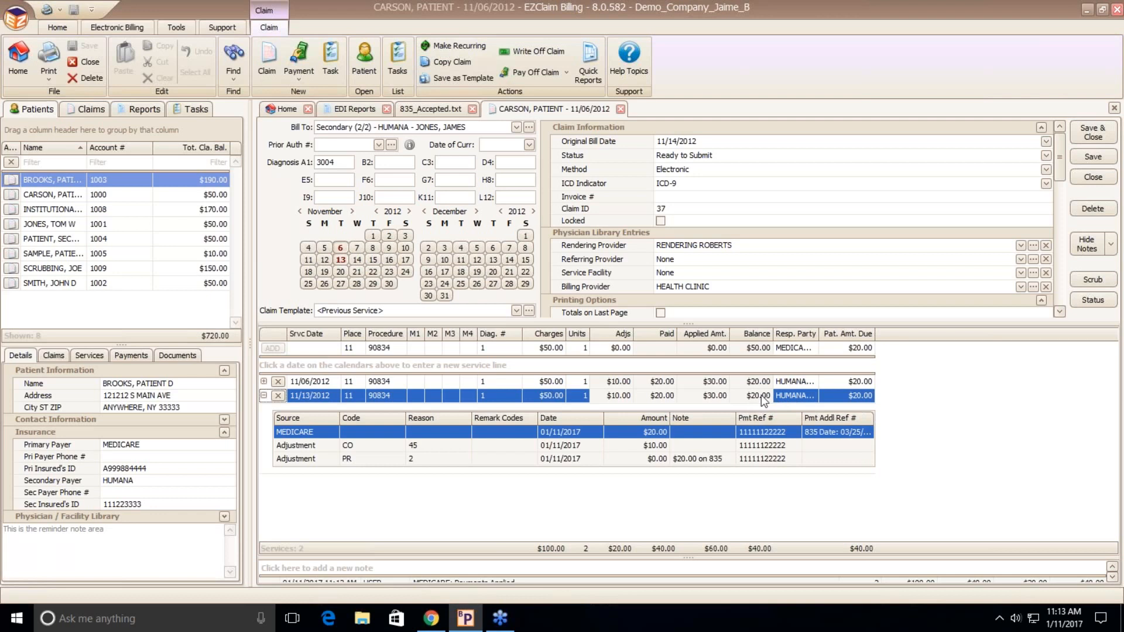
pyautogui.click(264, 395)
pyautogui.click(264, 381)
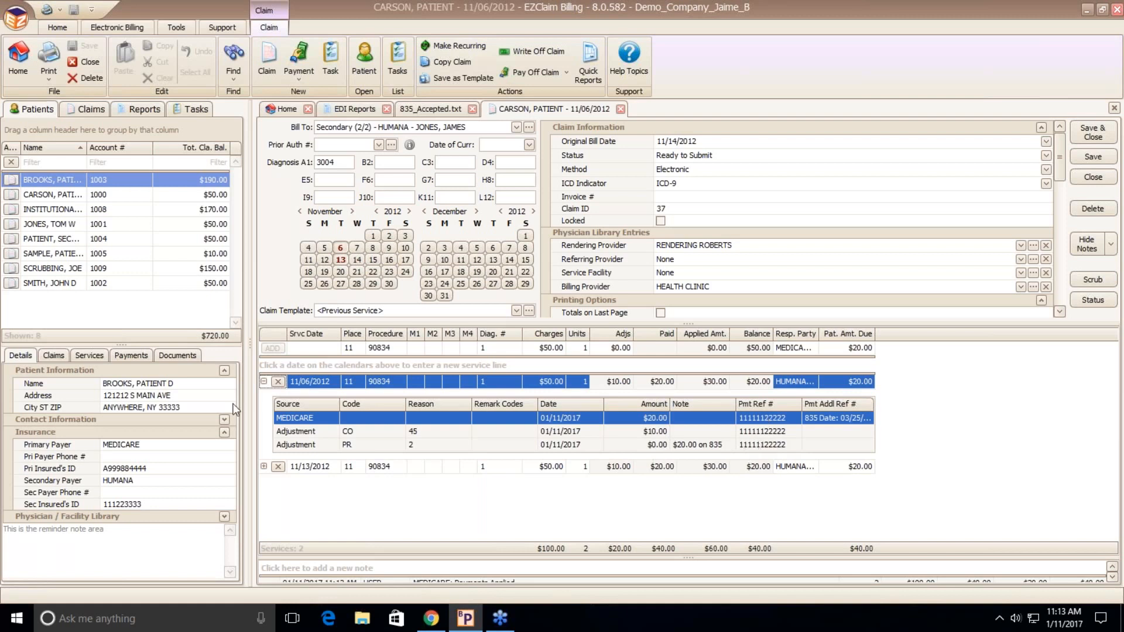
pyautogui.click(263, 382)
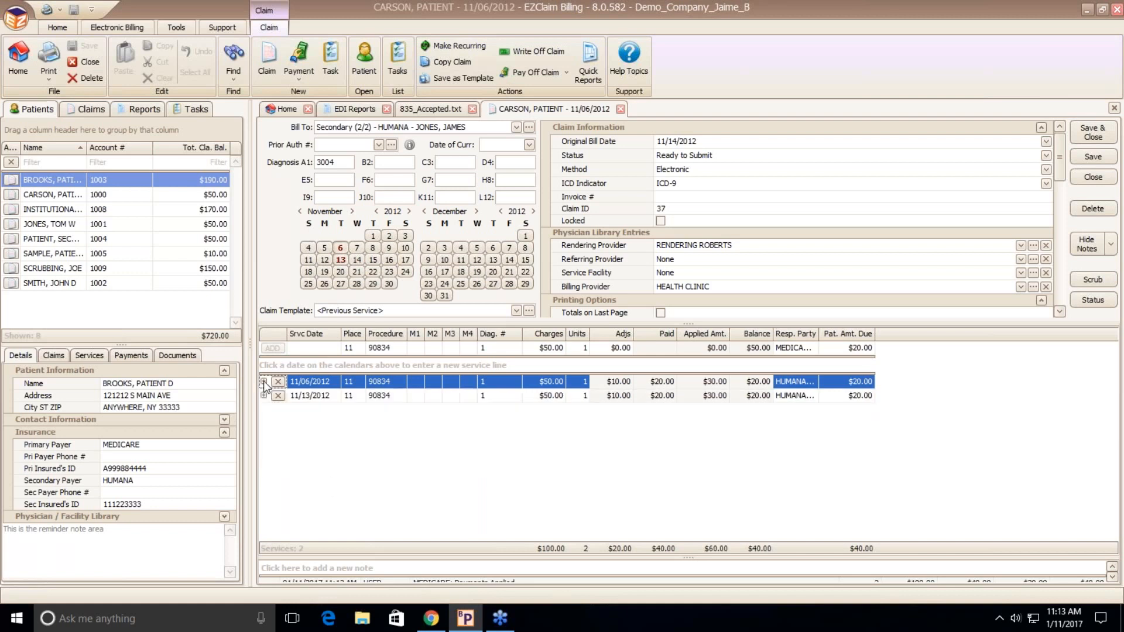
pyautogui.moveTo(687, 557); pyautogui.dragTo(687, 481)
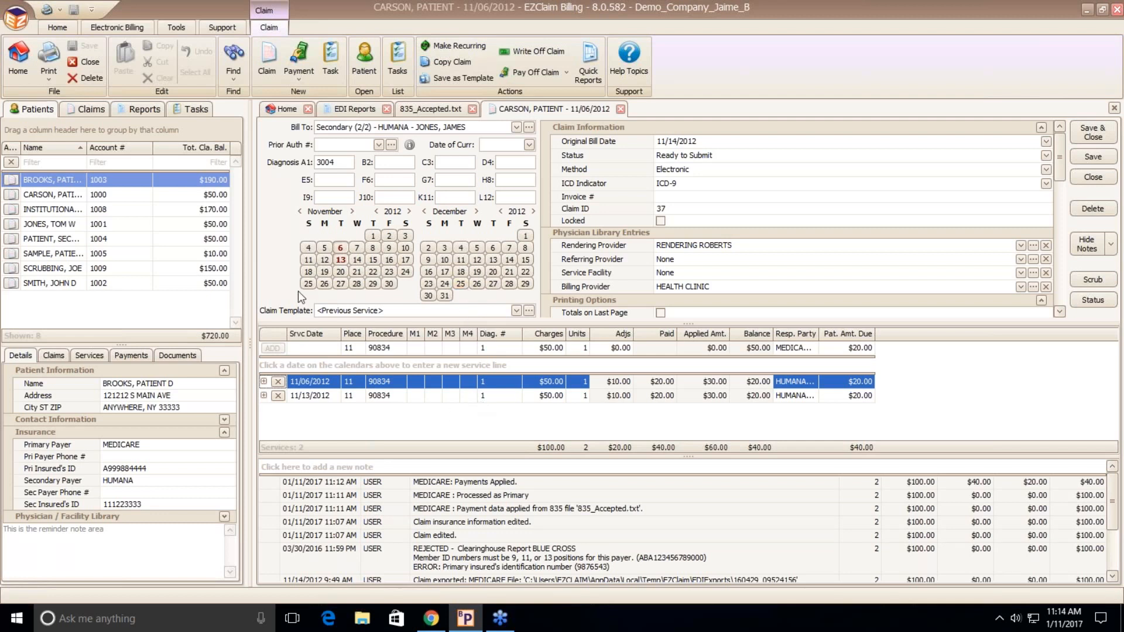
pyautogui.click(621, 109)
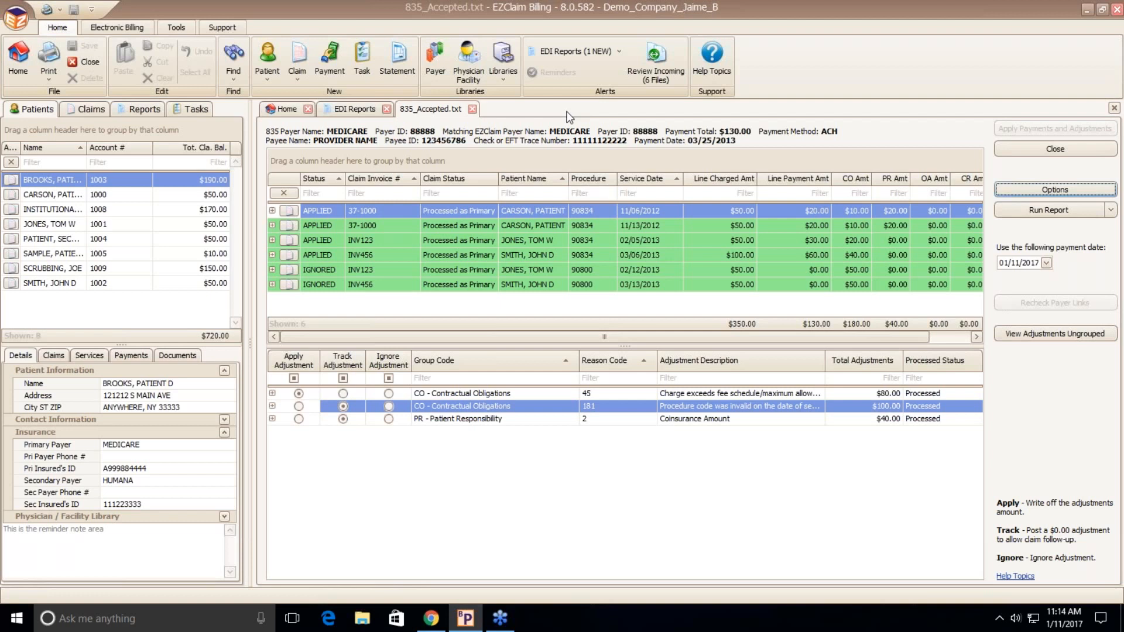
# Step: Close the 835 payment report and the EDI reports, and take a brief look at the empty Payment Entry screen
pyautogui.click(472, 110)
pyautogui.click(387, 110)
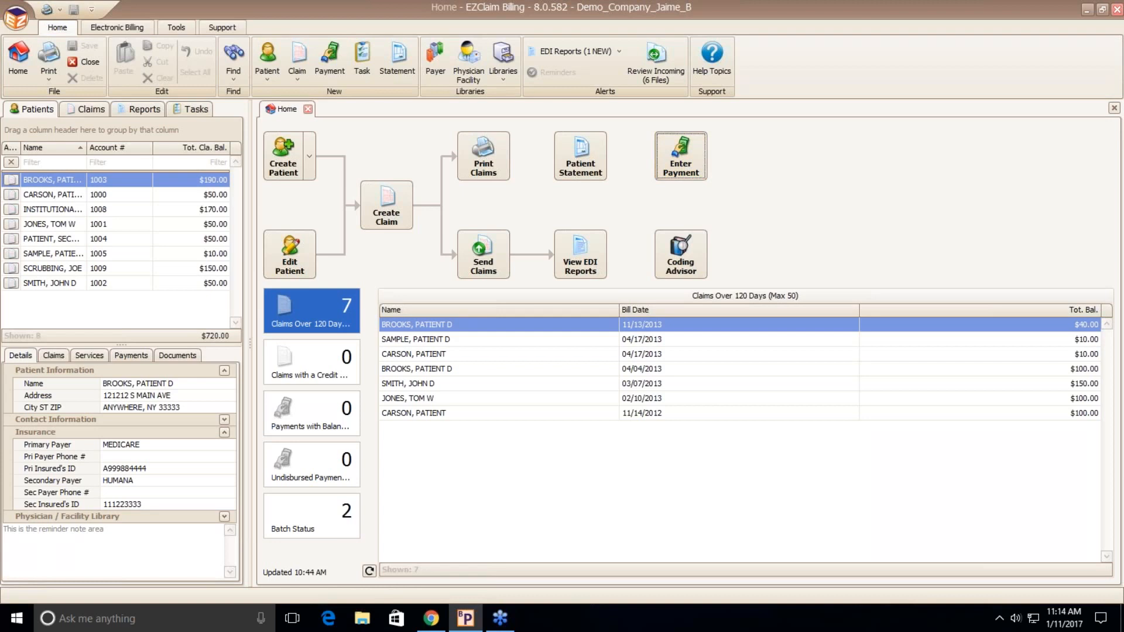
pyautogui.click(680, 155)
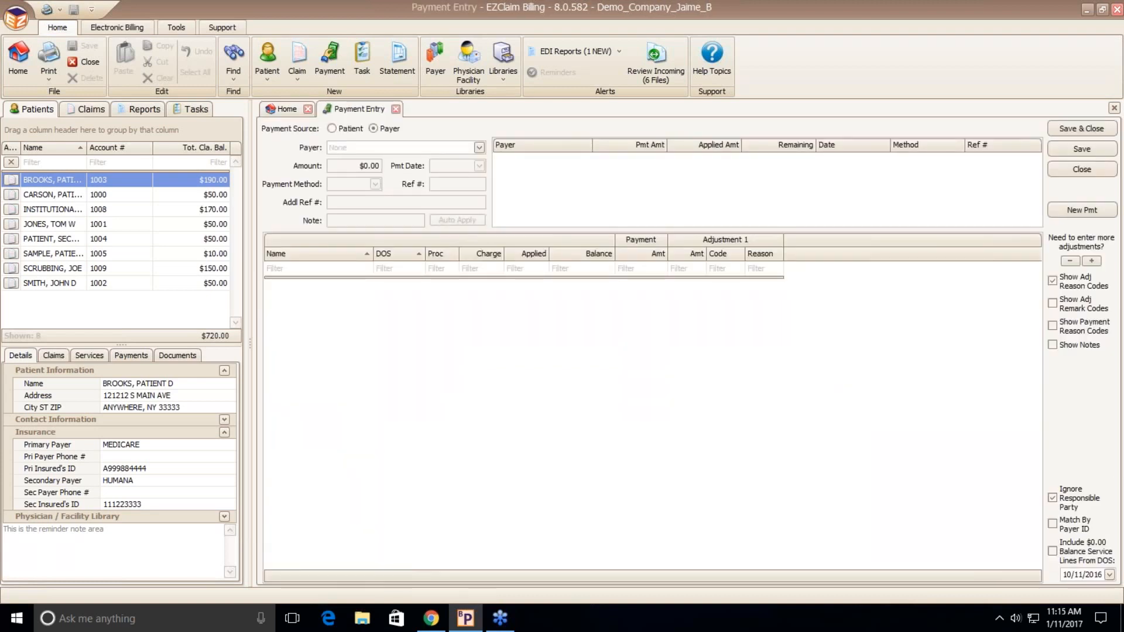
pyautogui.click(396, 109)
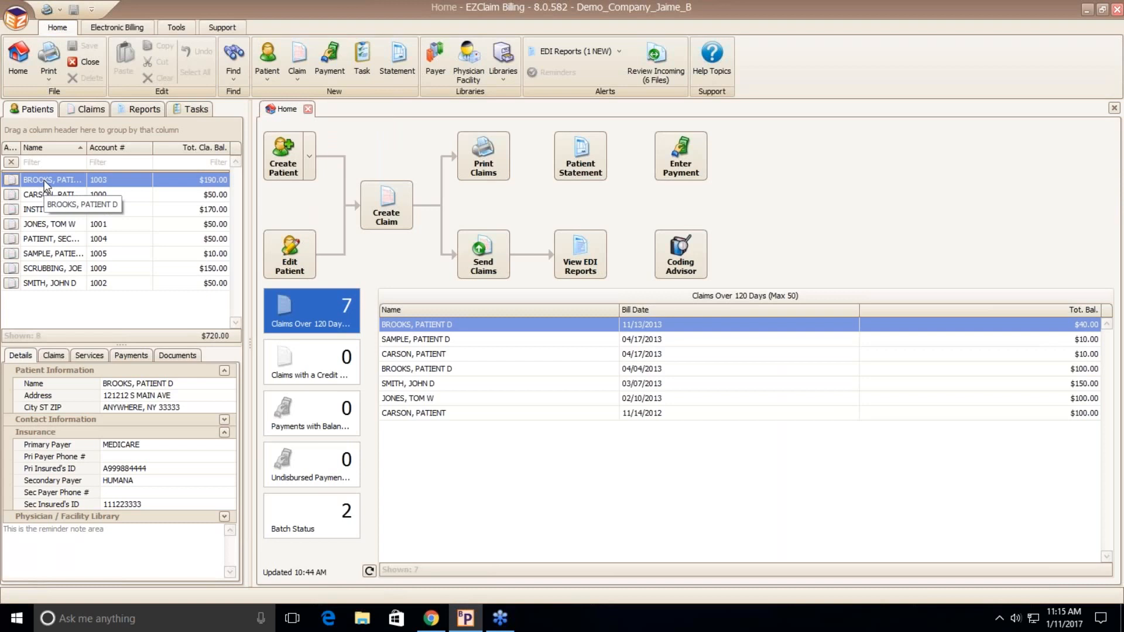
# Step: Open the selected patient's Ready to Submit claim with first date of service 03/05/2013
pyautogui.click(53, 357)
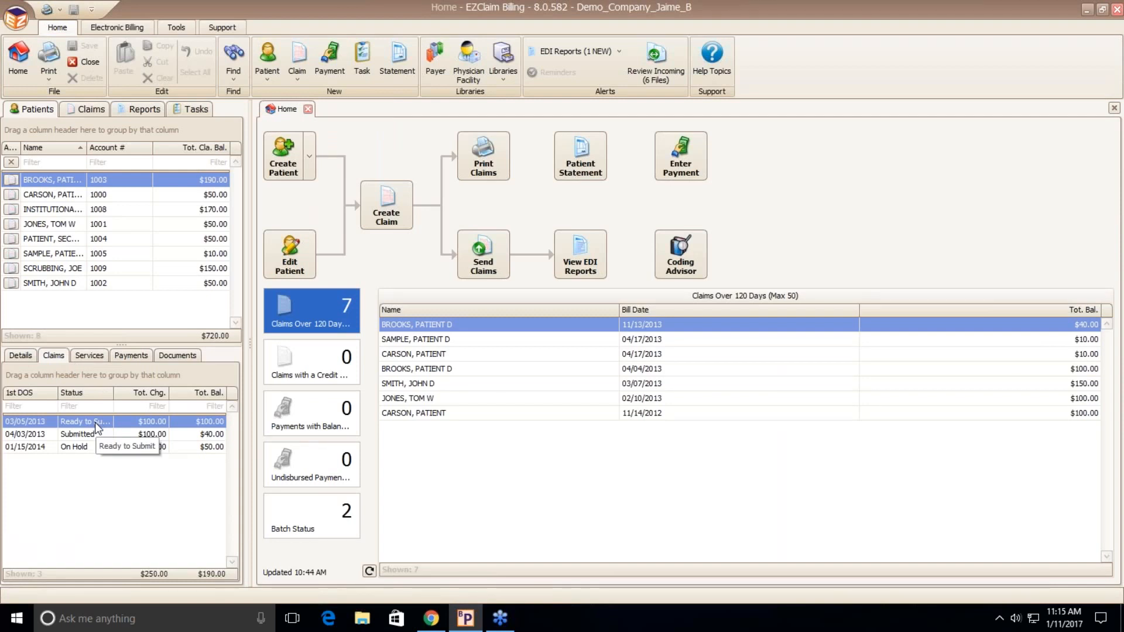
pyautogui.doubleClick(94, 423)
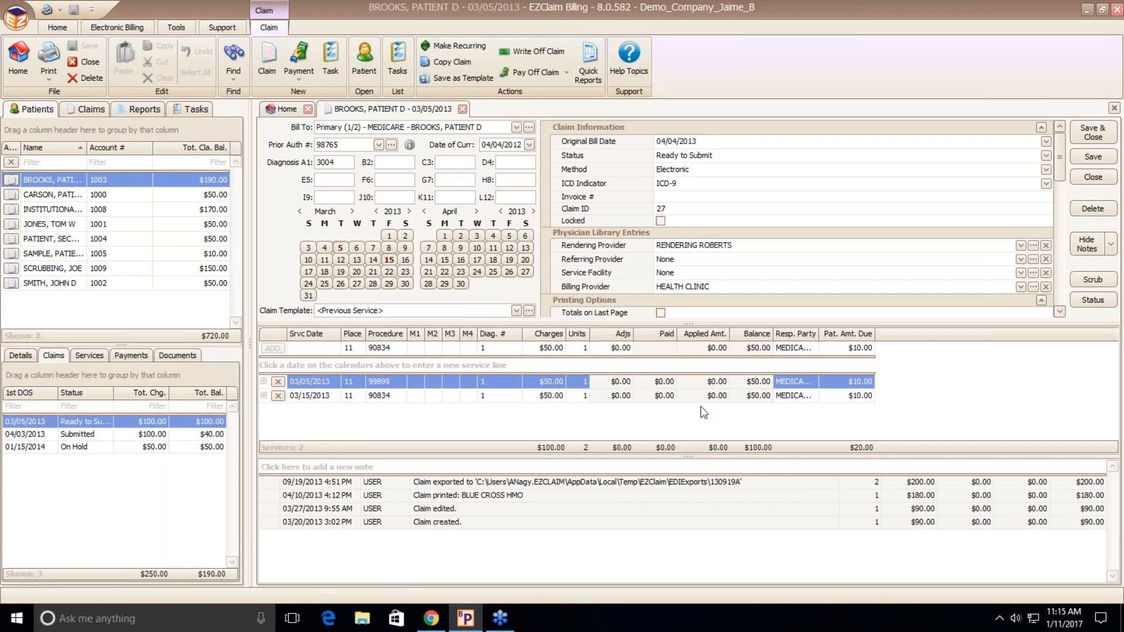
# Step: Try to record a $50.00 patient payment by CHECK on the 03/05/2013 service line
pyautogui.doubleClick(660, 384)
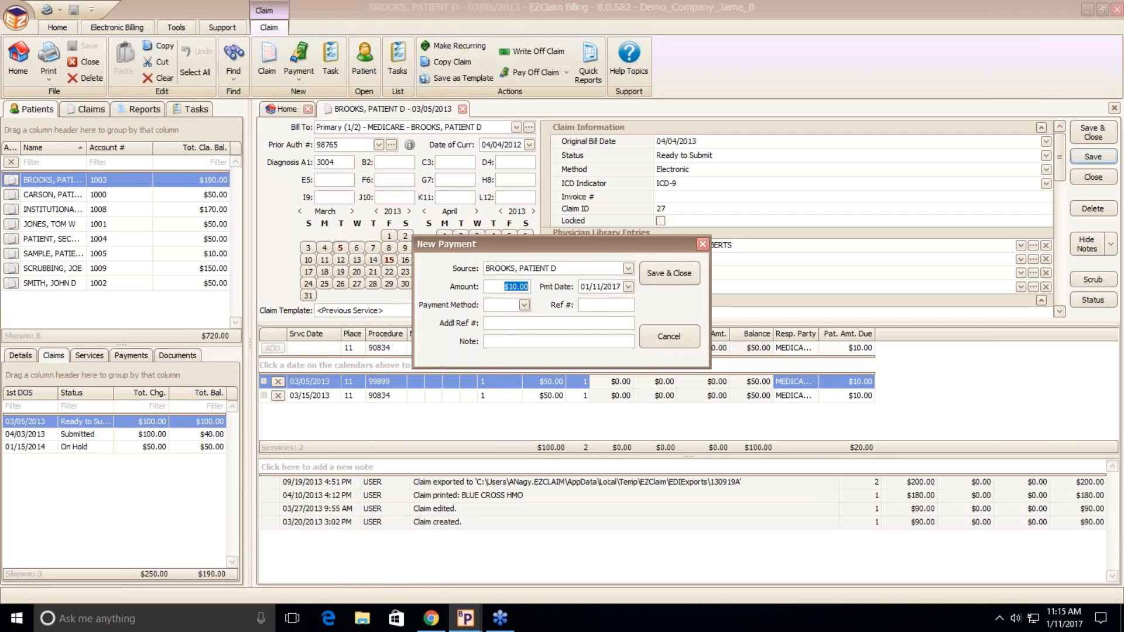
pyautogui.write('50')
pyautogui.press('Tab')
pyautogui.click(524, 304)
pyautogui.write('c')
pyautogui.click(508, 351)
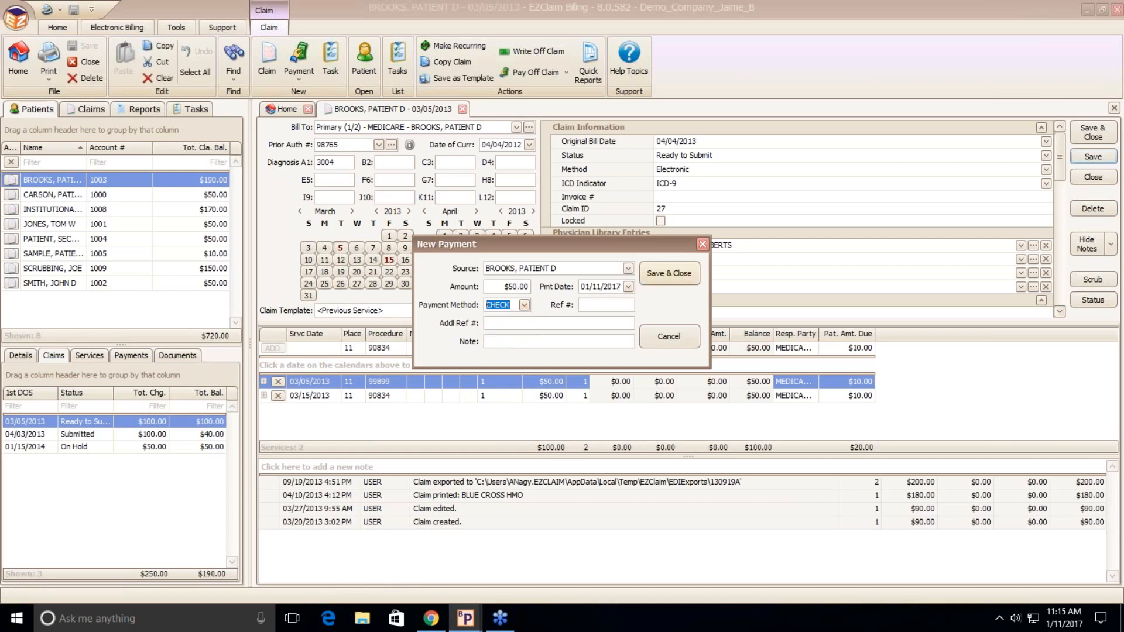
pyautogui.click(669, 269)
pyautogui.click(561, 319)
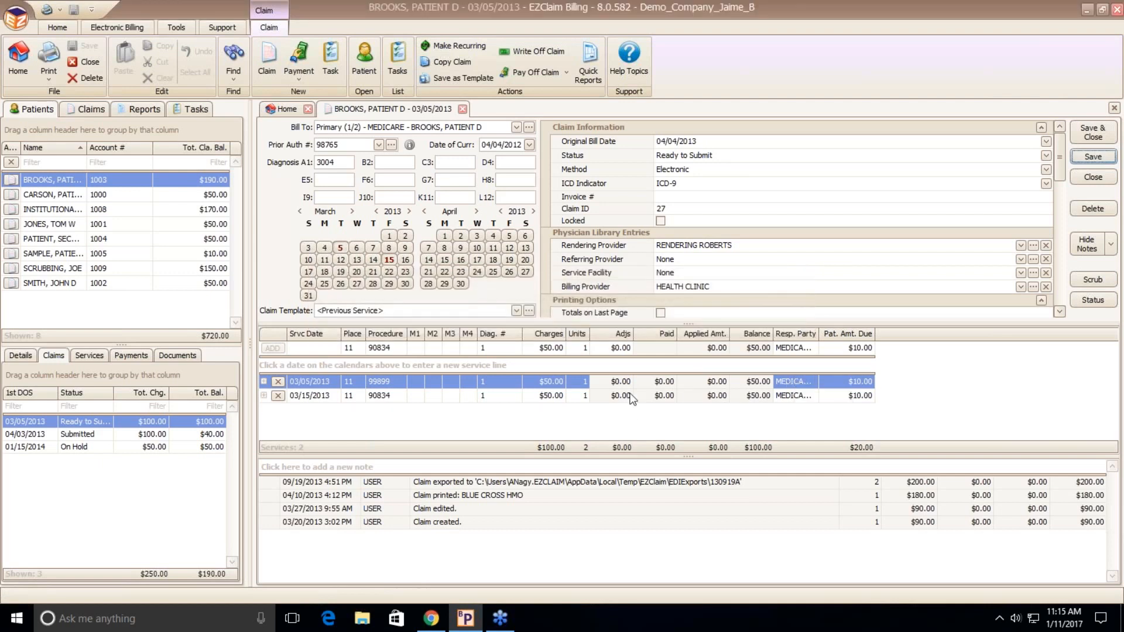
# Step: Create and disburse a $10.00 patient payment dated 01/11/2017 to the 03/05/2013 service line, and close the claim
pyautogui.click(662, 381)
pyautogui.doubleClick(664, 381)
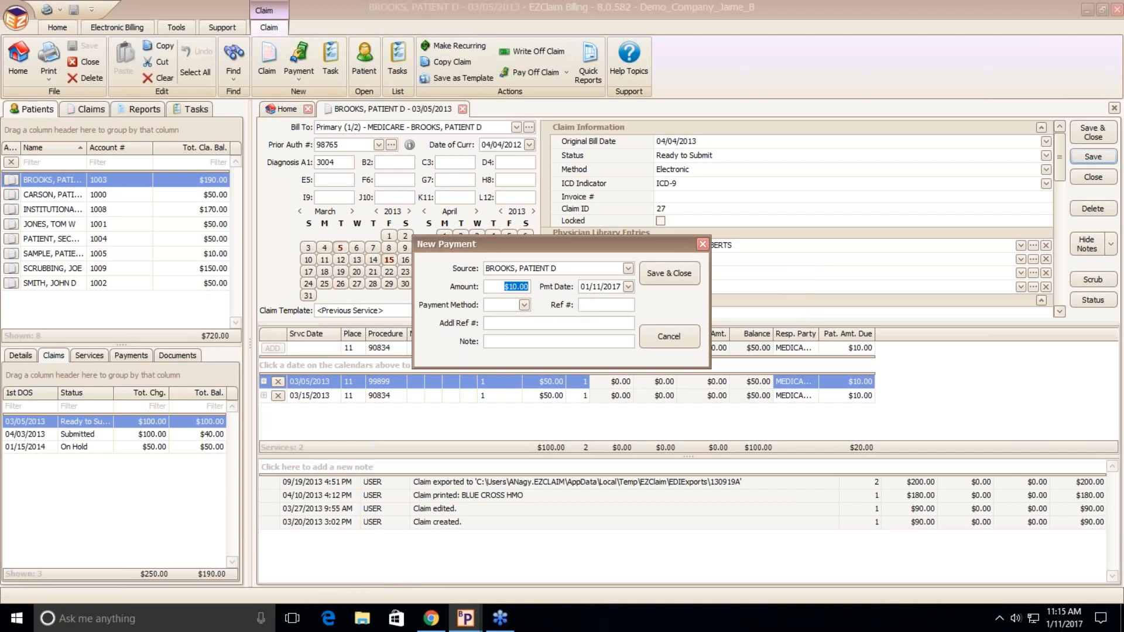
pyautogui.click(660, 278)
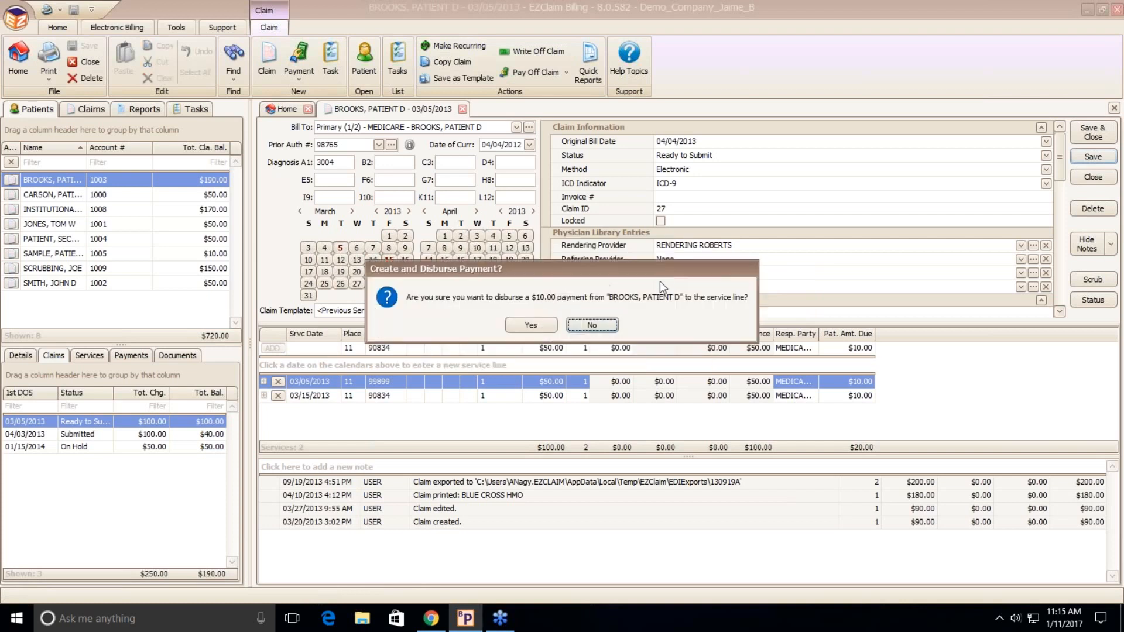
pyautogui.click(539, 326)
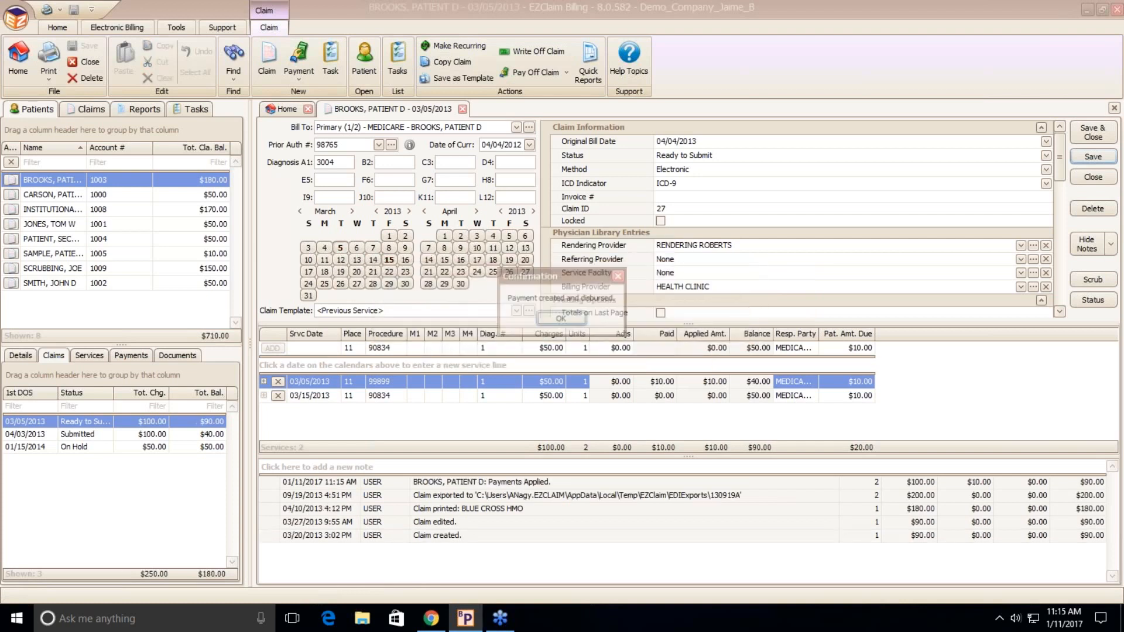
pyautogui.click(561, 319)
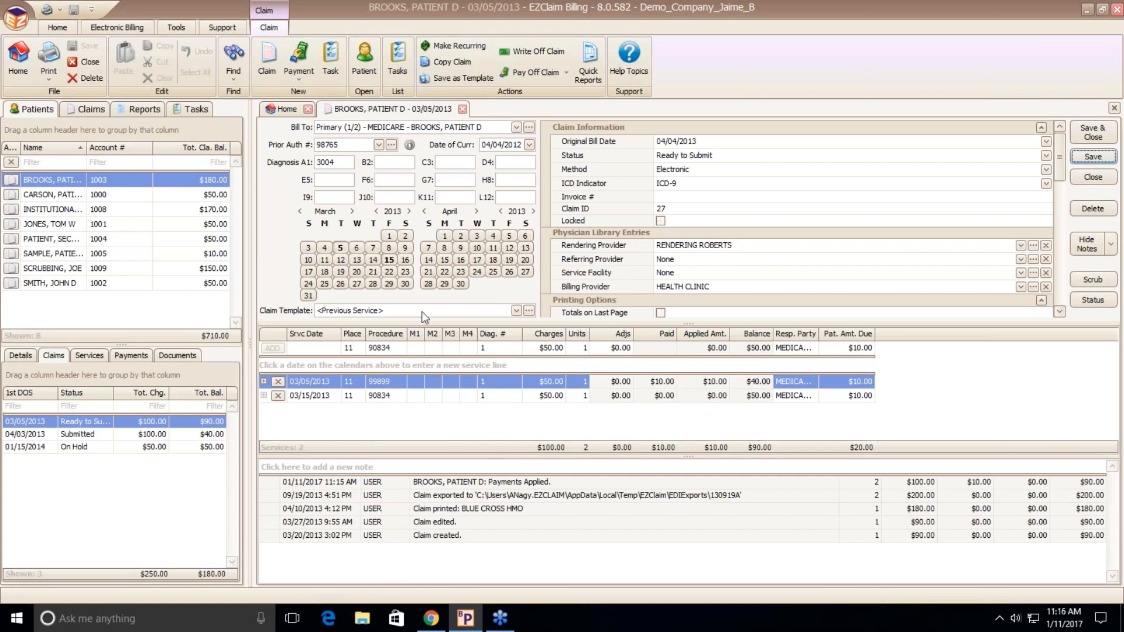
pyautogui.click(463, 108)
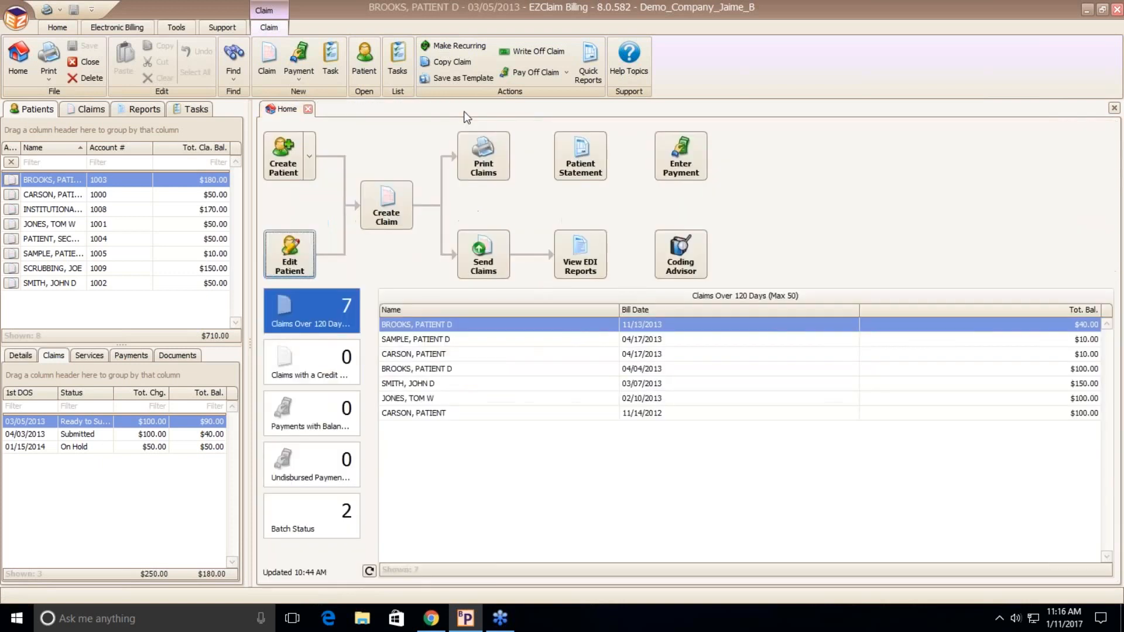
# Step: Enter a BLUE CROSS payer payment of $400.00 dated 01/11/2017 by CHECK with reference number 11122233
pyautogui.click(686, 164)
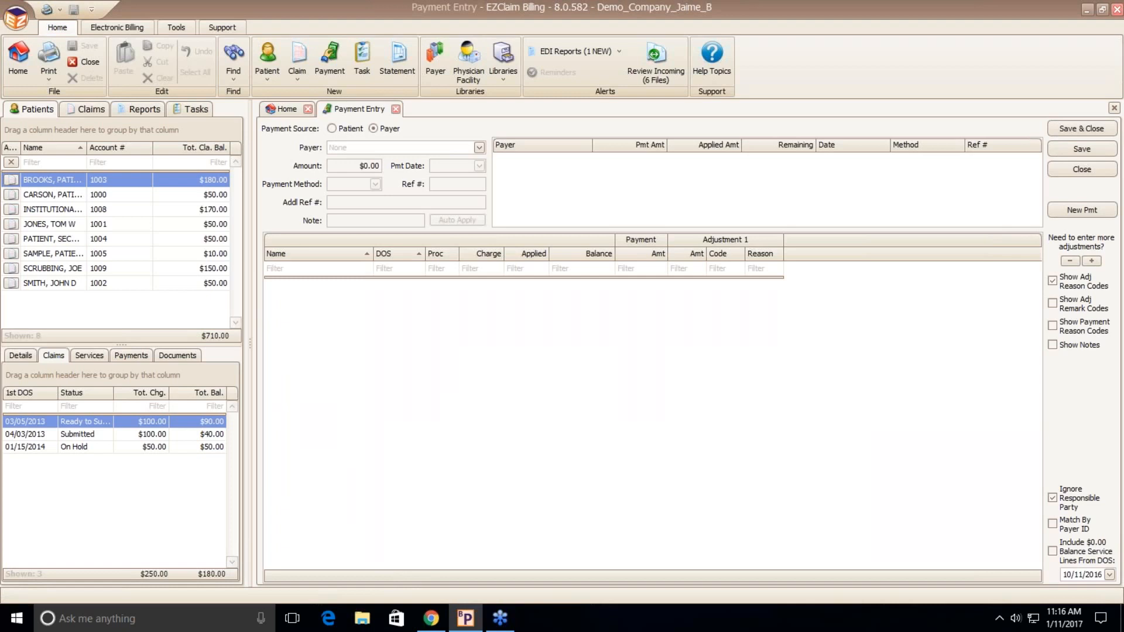
pyautogui.click(478, 148)
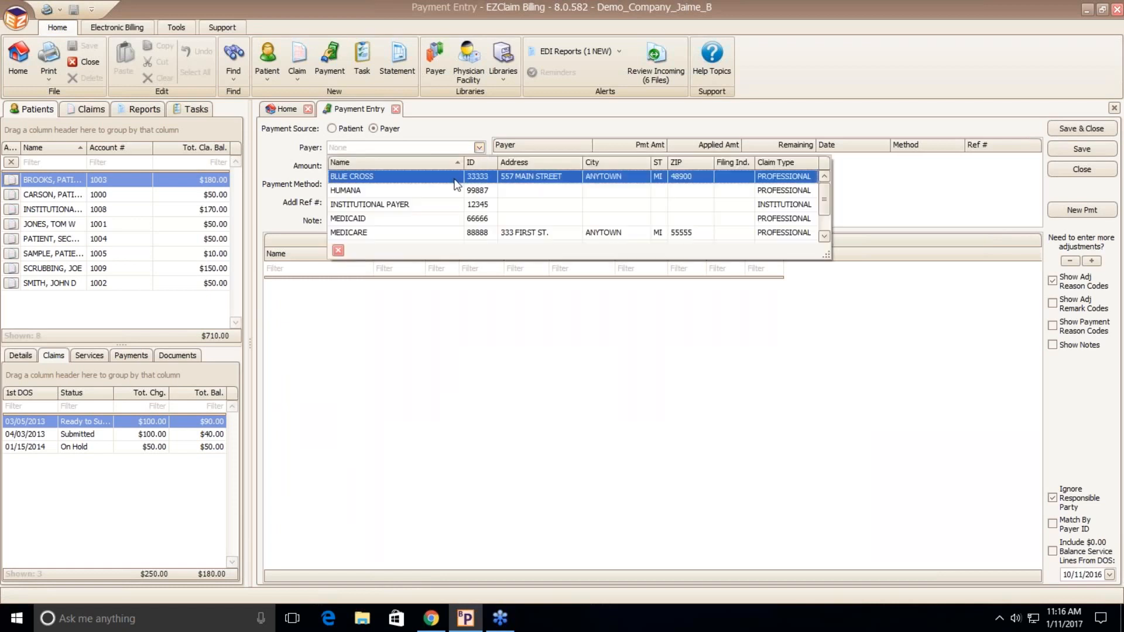
pyautogui.click(443, 180)
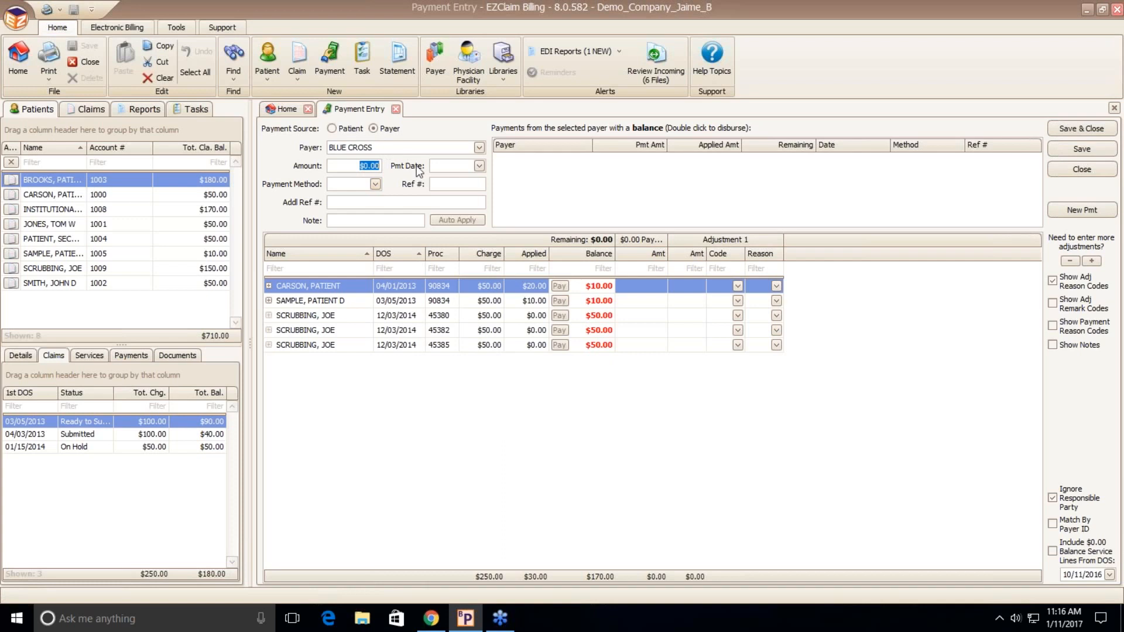
pyautogui.write('40')
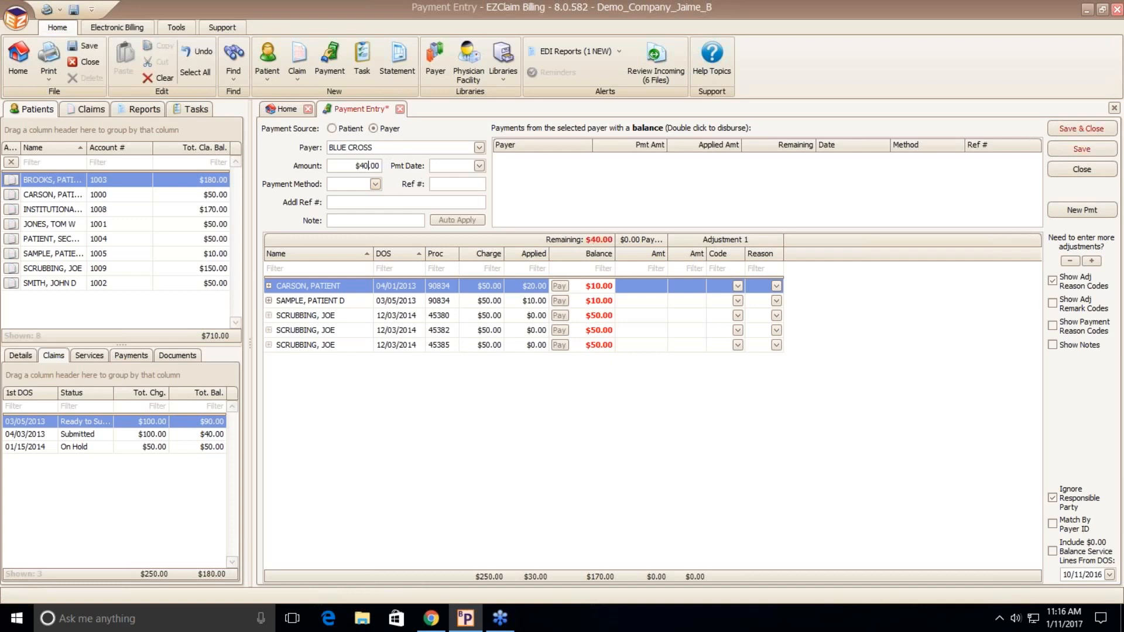
pyautogui.write('0')
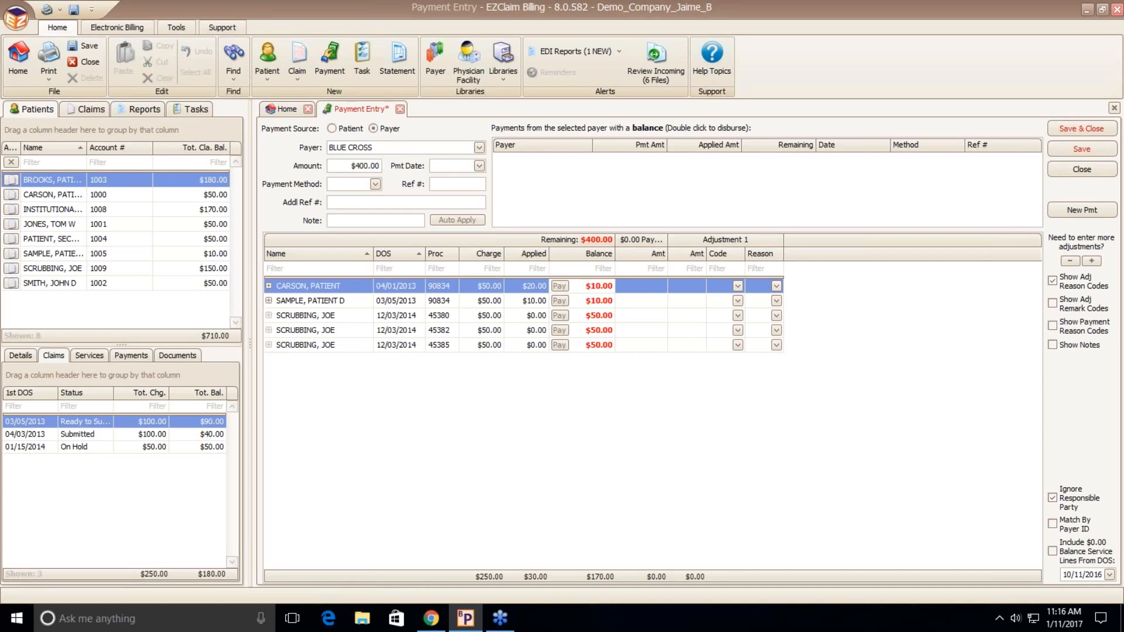
pyautogui.press('space')
pyautogui.press('Tab')
pyautogui.write('Cgheck')
pyautogui.press('Tab')
pyautogui.write('11122233')
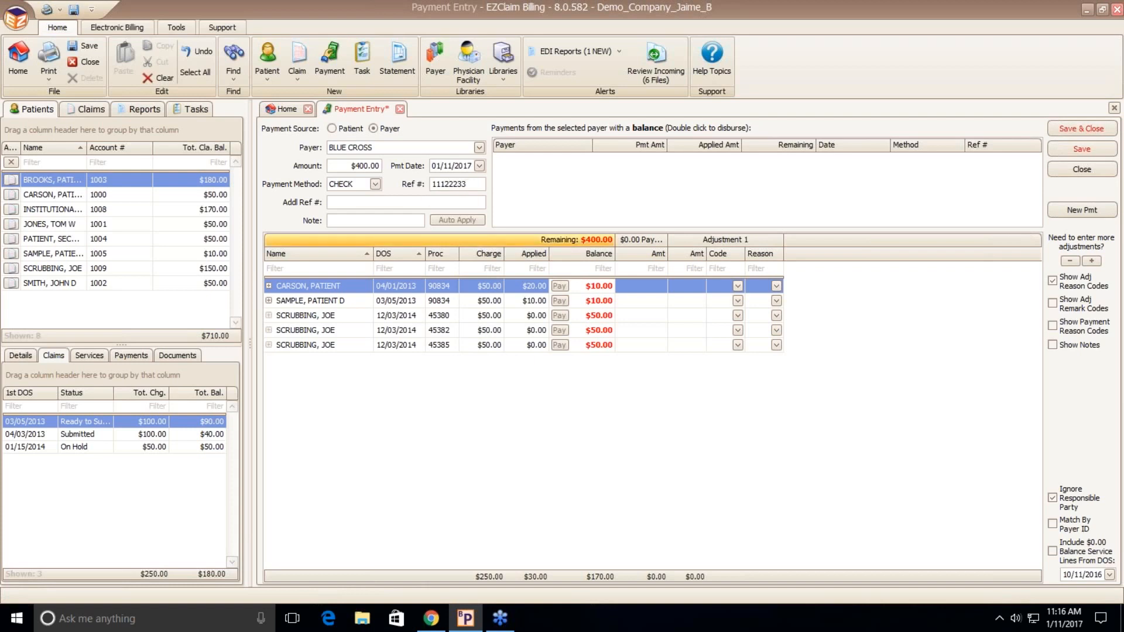
# Step: Apply $40.00 to the 12/03/2014 procedure 45380 line with a $10.00 adjustment, code CO and reason 45
pyautogui.click(644, 314)
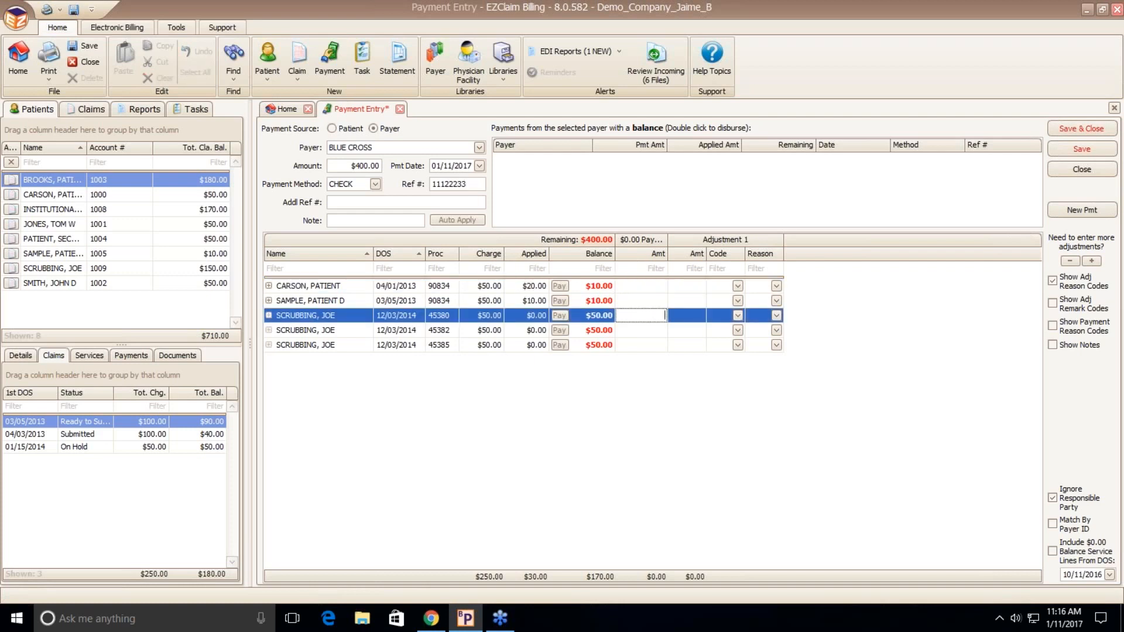
pyautogui.write('40')
pyautogui.press('Tab')
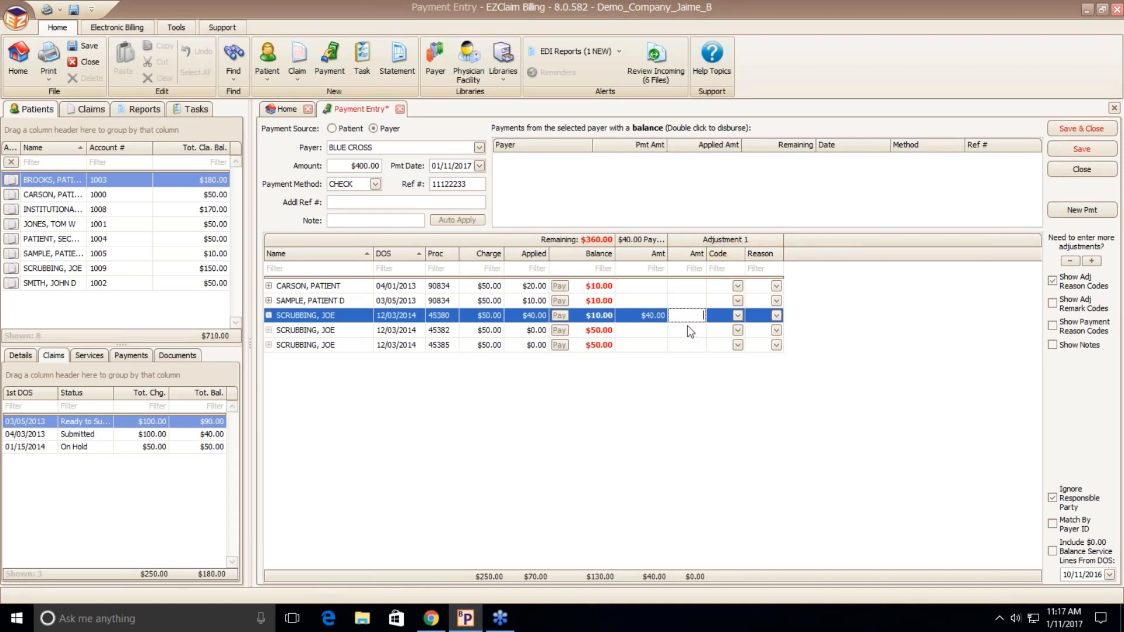
pyautogui.write('10')
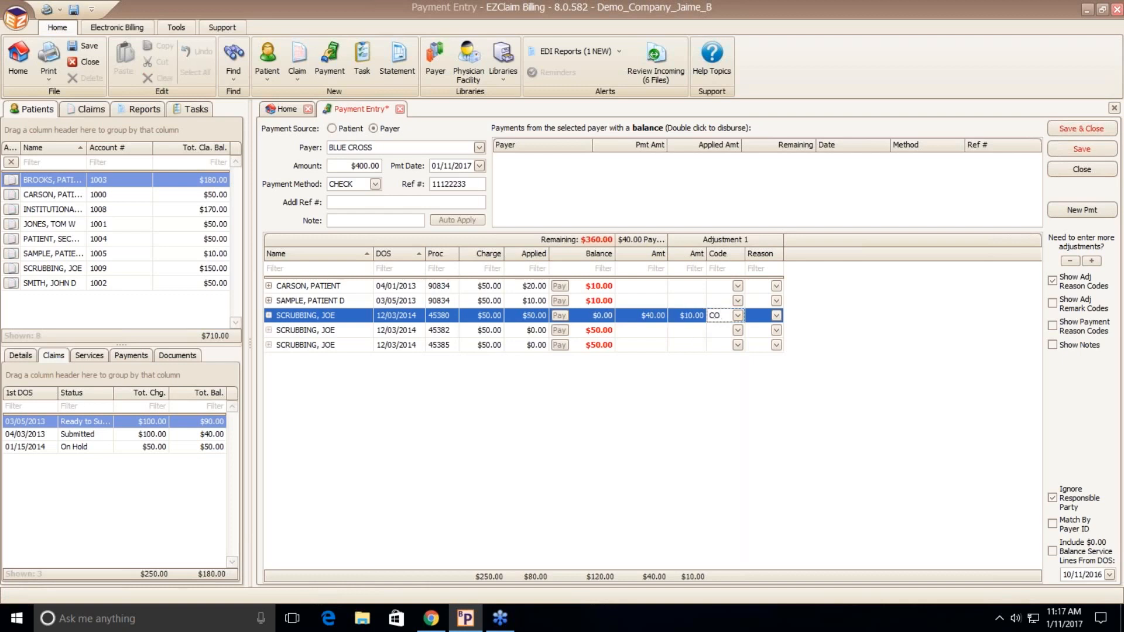
pyautogui.press('Tab')
pyautogui.write('45')
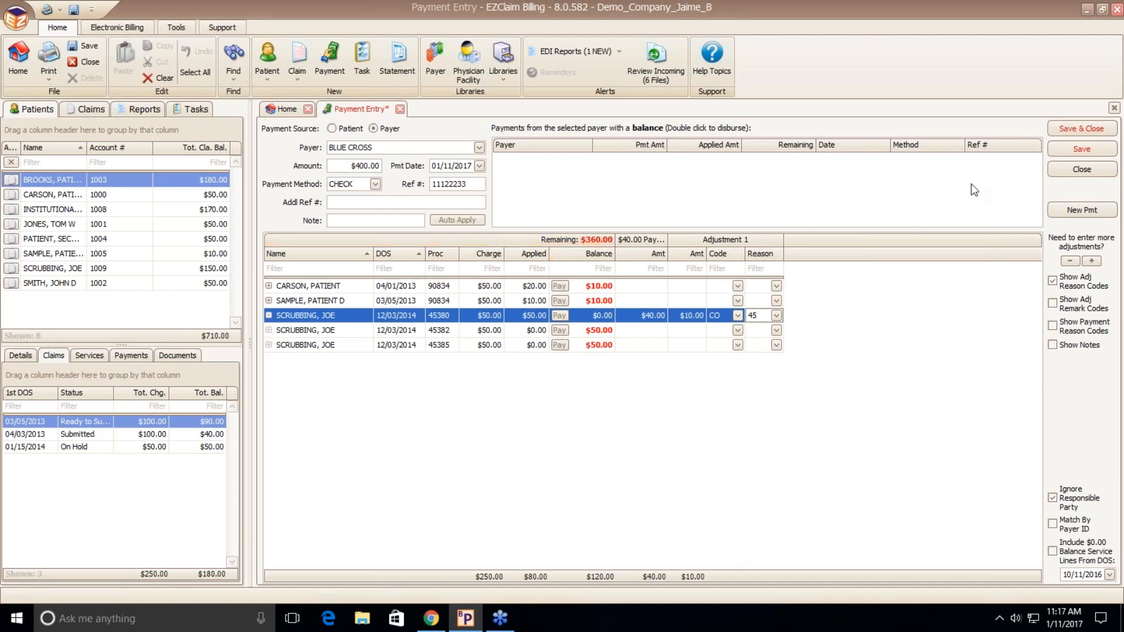
# Step: Save the payer payment with its remaining balance undisbursed and close Payment Entry
pyautogui.click(1078, 148)
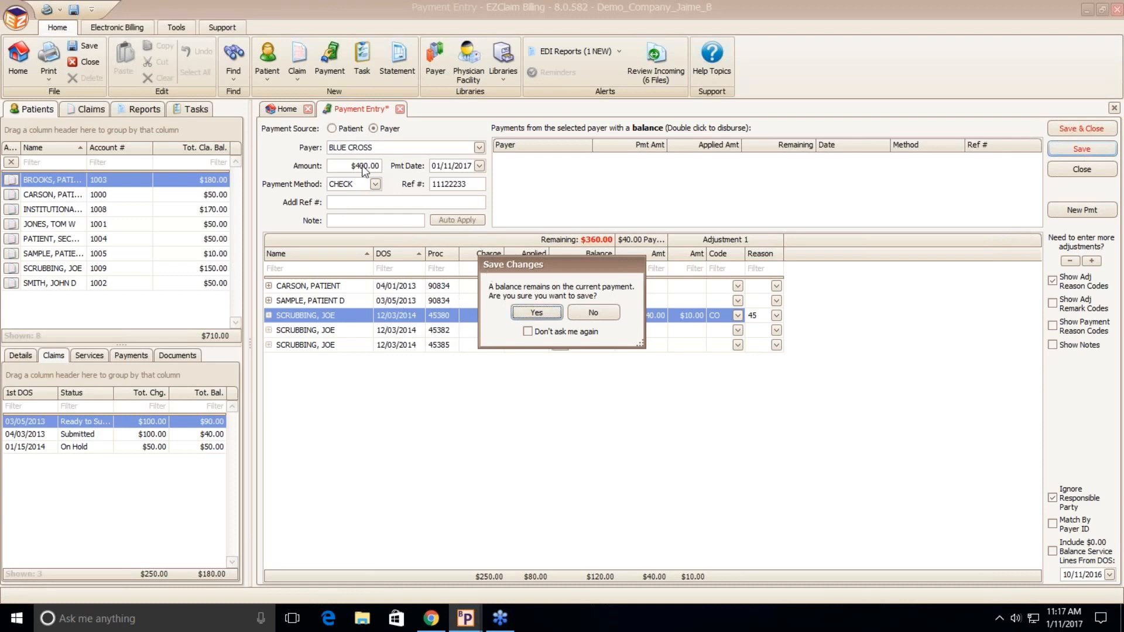
pyautogui.click(536, 313)
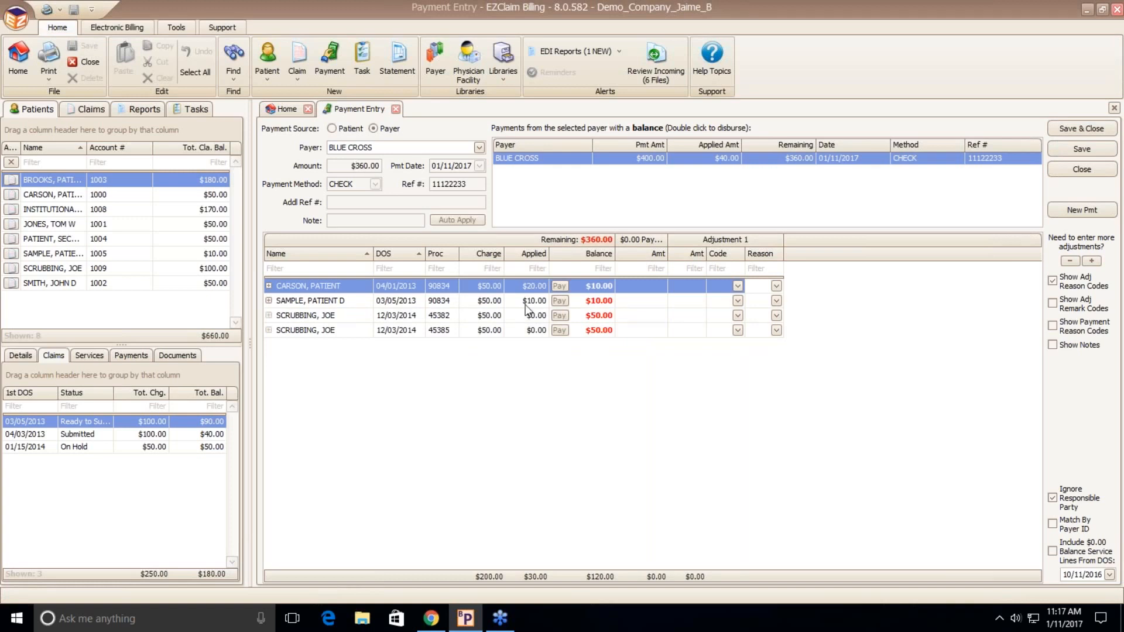
pyautogui.click(1076, 171)
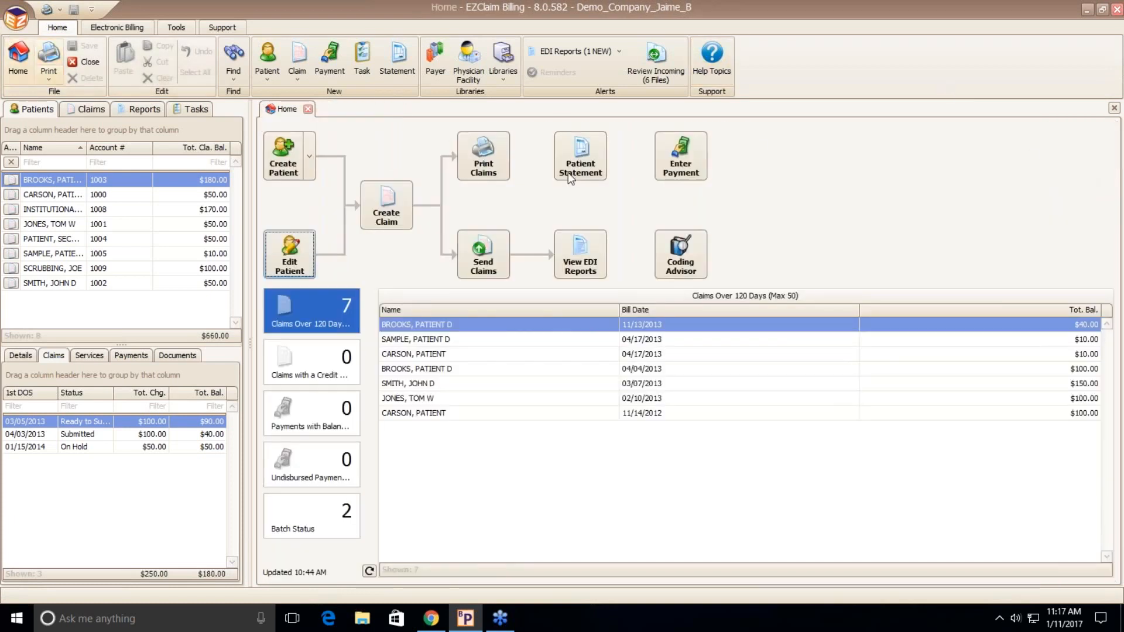
# Step: Preview the Patient Services report with its default, ungrouped criteria
pyautogui.click(113, 111)
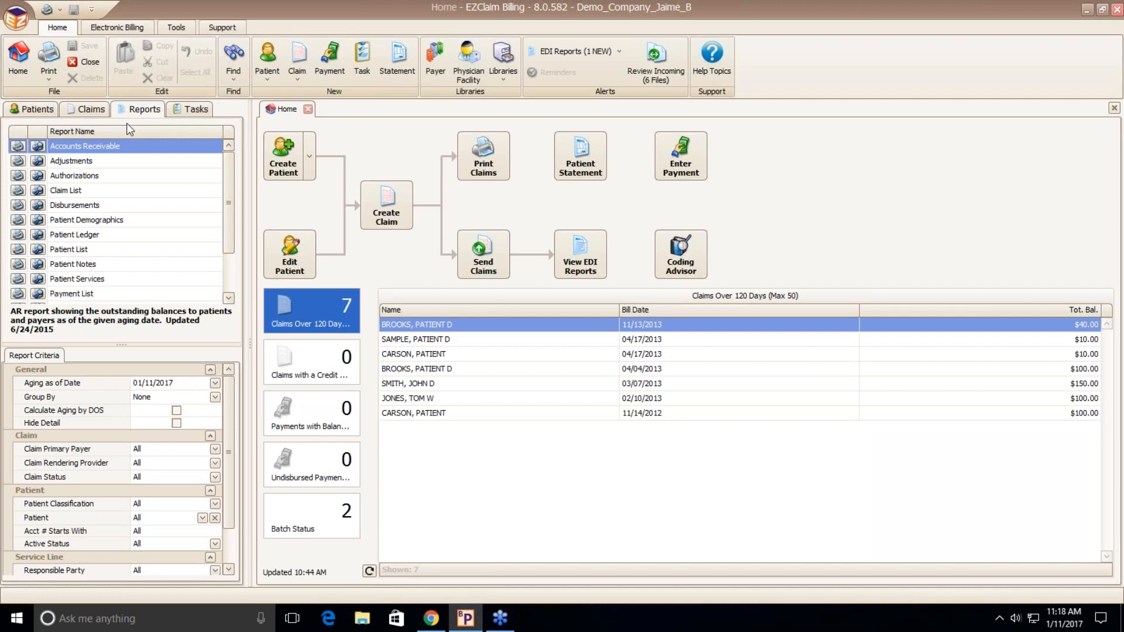
pyautogui.click(101, 280)
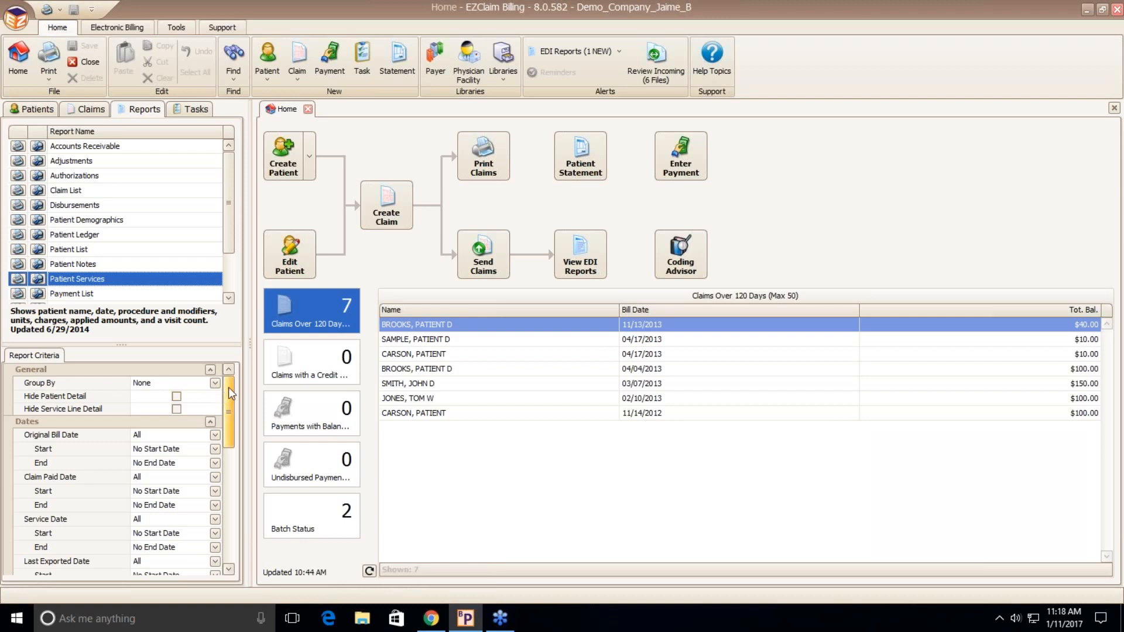
pyautogui.moveTo(228, 388); pyautogui.dragTo(225, 414)
pyautogui.click(42, 282)
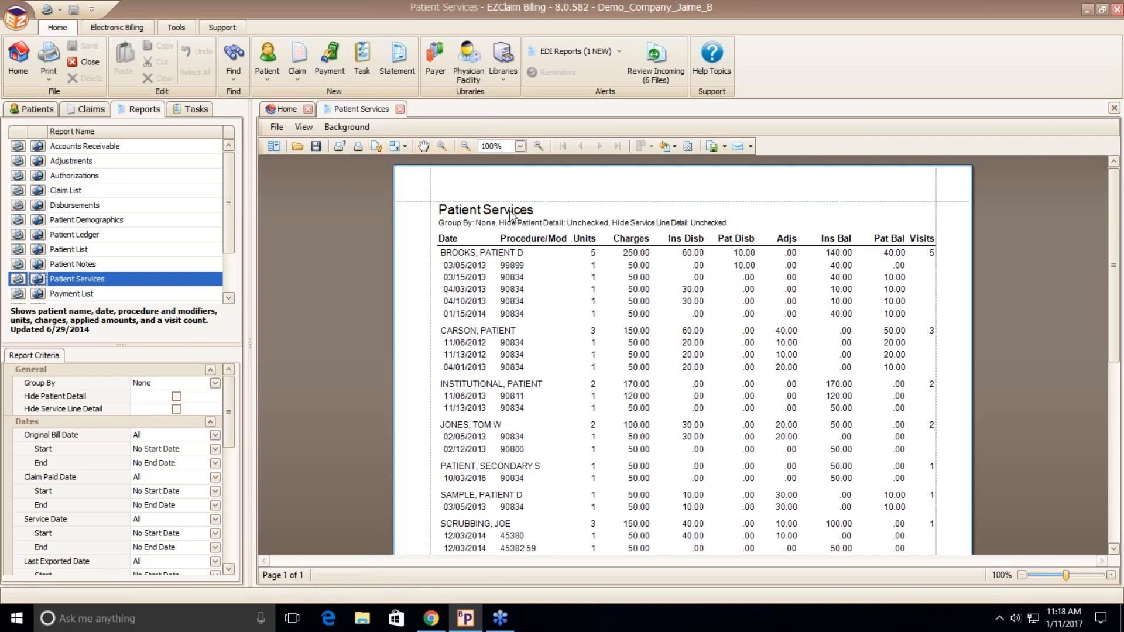
# Step: From the Patient Services report, view the first listed patient's record and the 03/05/2013 claim, closing each again
pyautogui.click(466, 256)
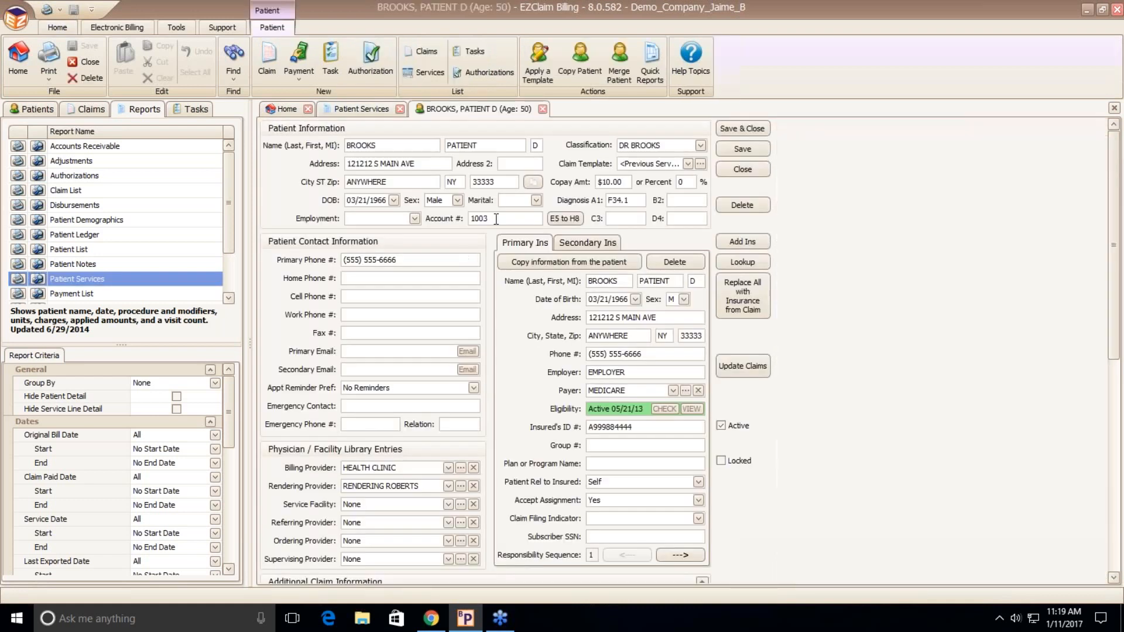
pyautogui.click(543, 109)
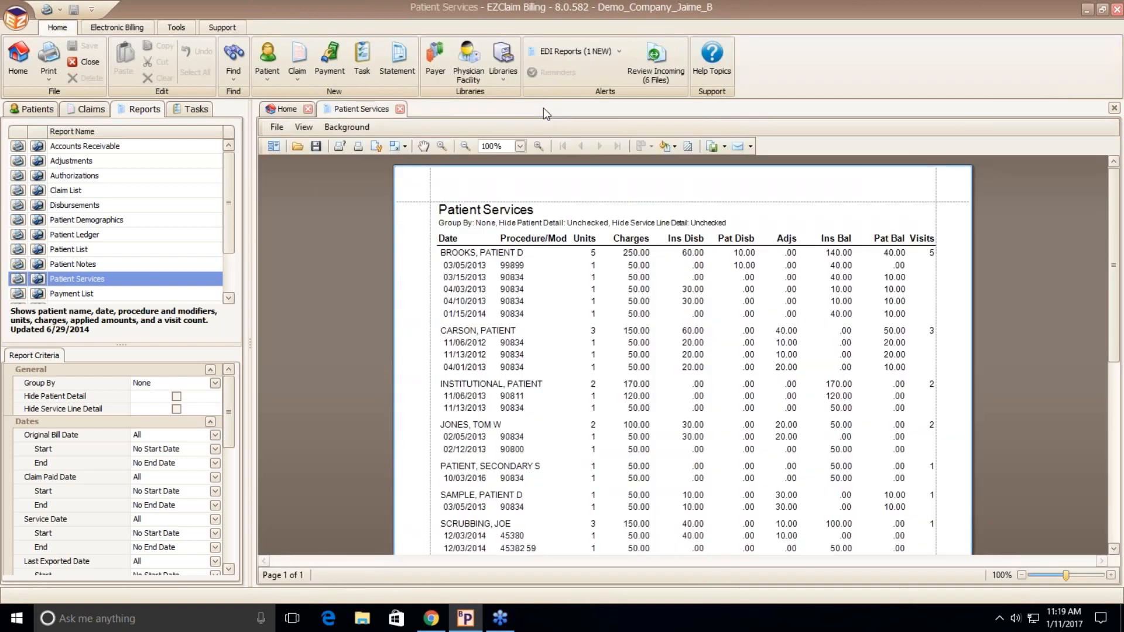
pyautogui.click(463, 269)
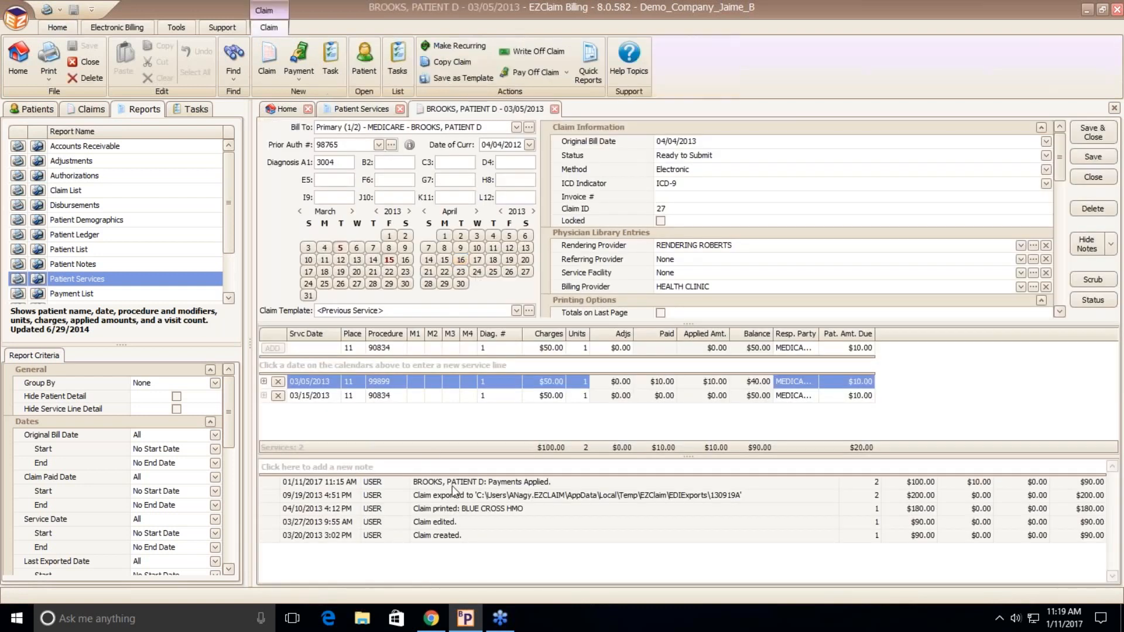
pyautogui.click(554, 110)
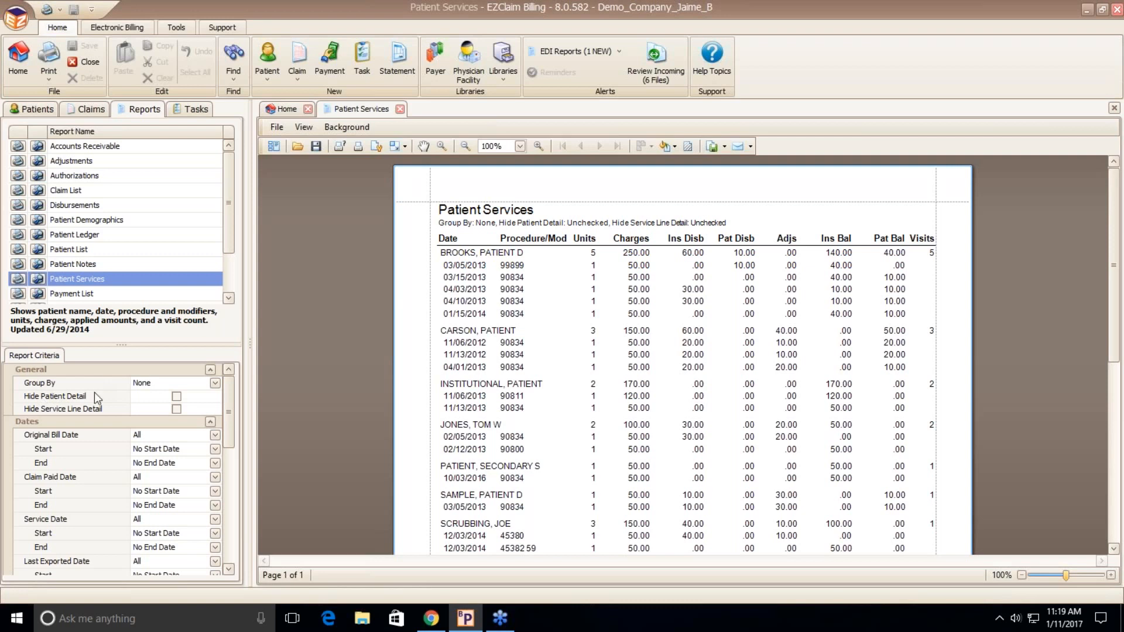
# Step: Group the Patient Services report by Claim Rendering Provider and preview it
pyautogui.click(216, 383)
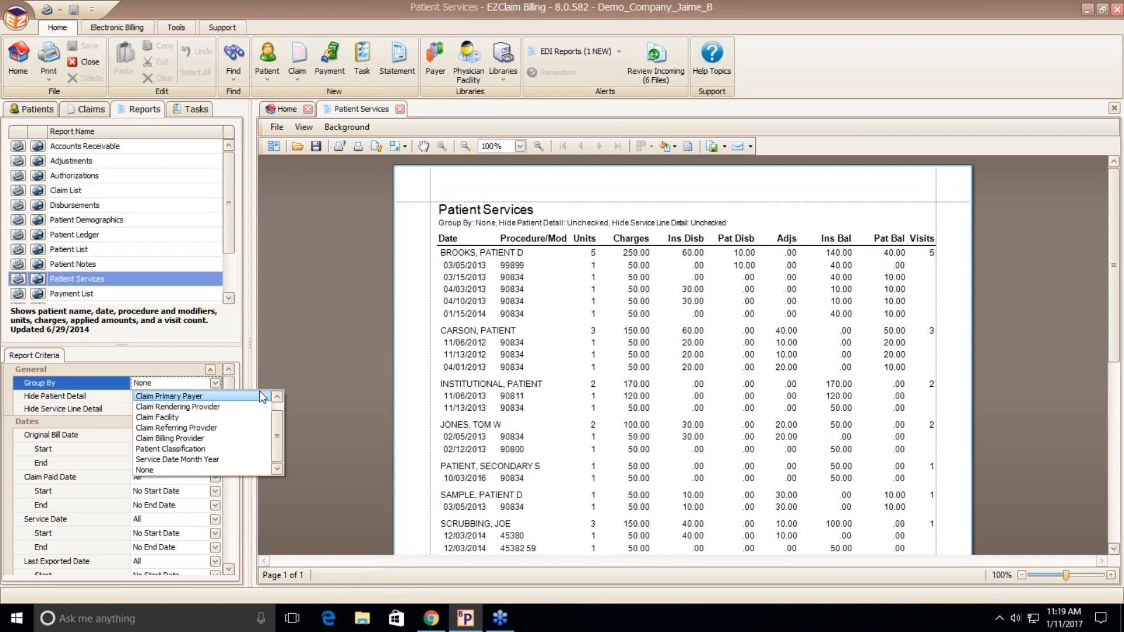
pyautogui.click(209, 410)
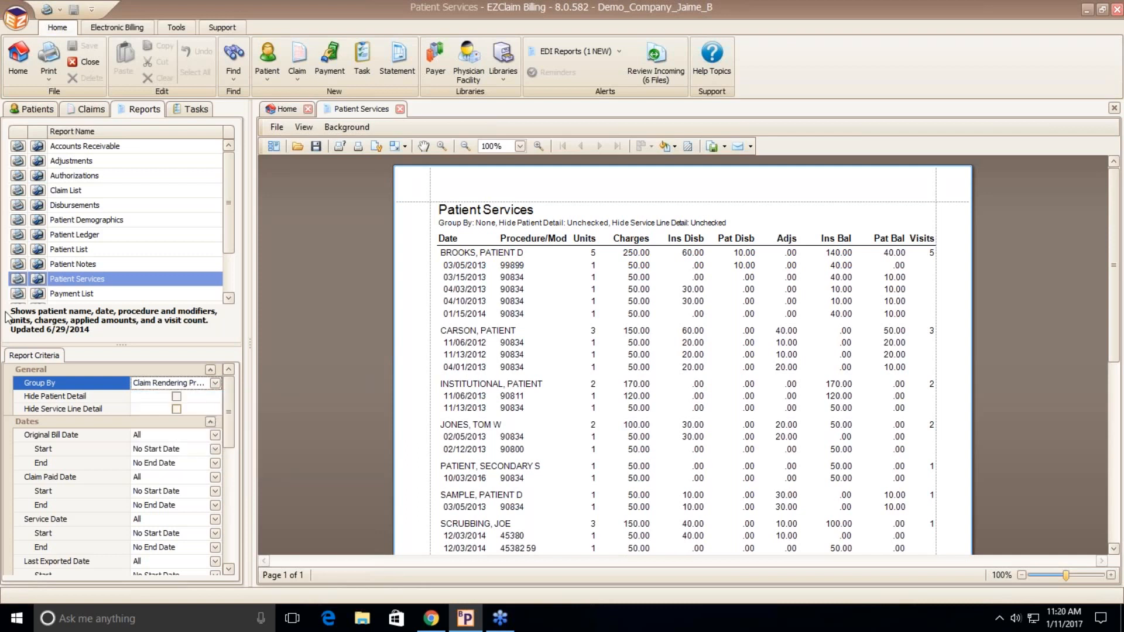
pyautogui.click(38, 279)
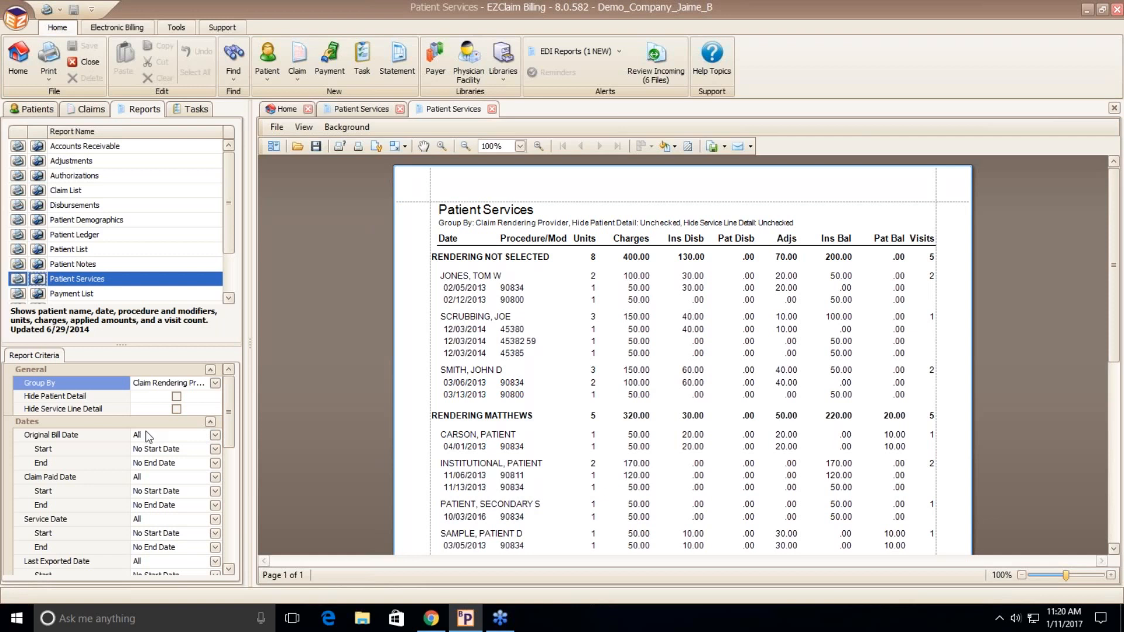
# Step: Preview the provider-grouped report with service line detail hidden, and again with patient detail hidden as well
pyautogui.click(177, 409)
pyautogui.click(177, 409)
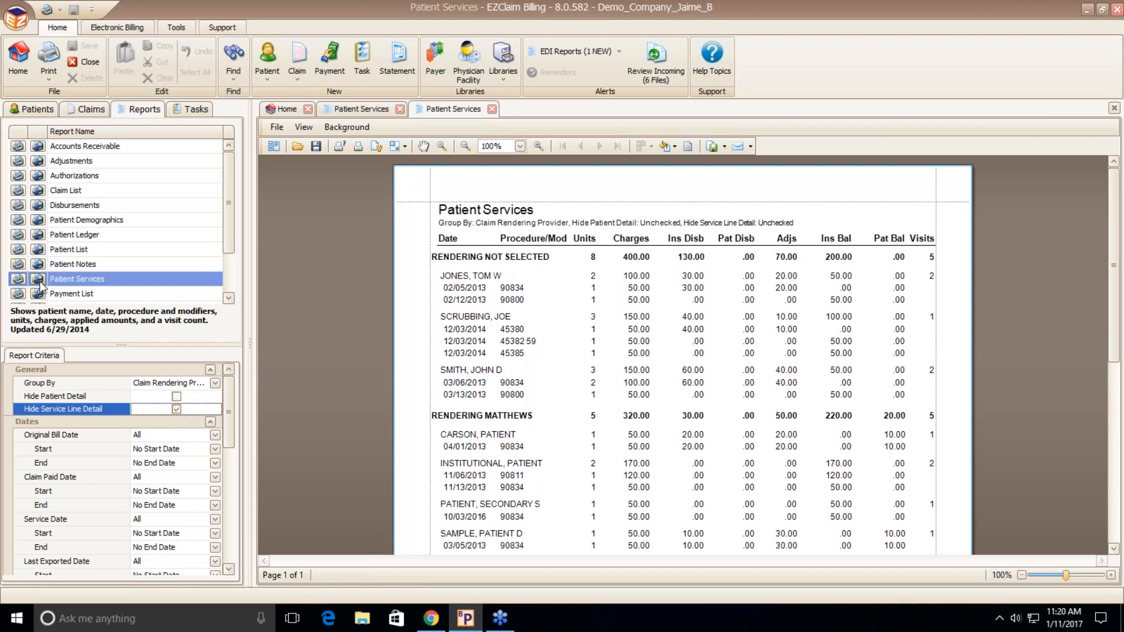
pyautogui.click(38, 279)
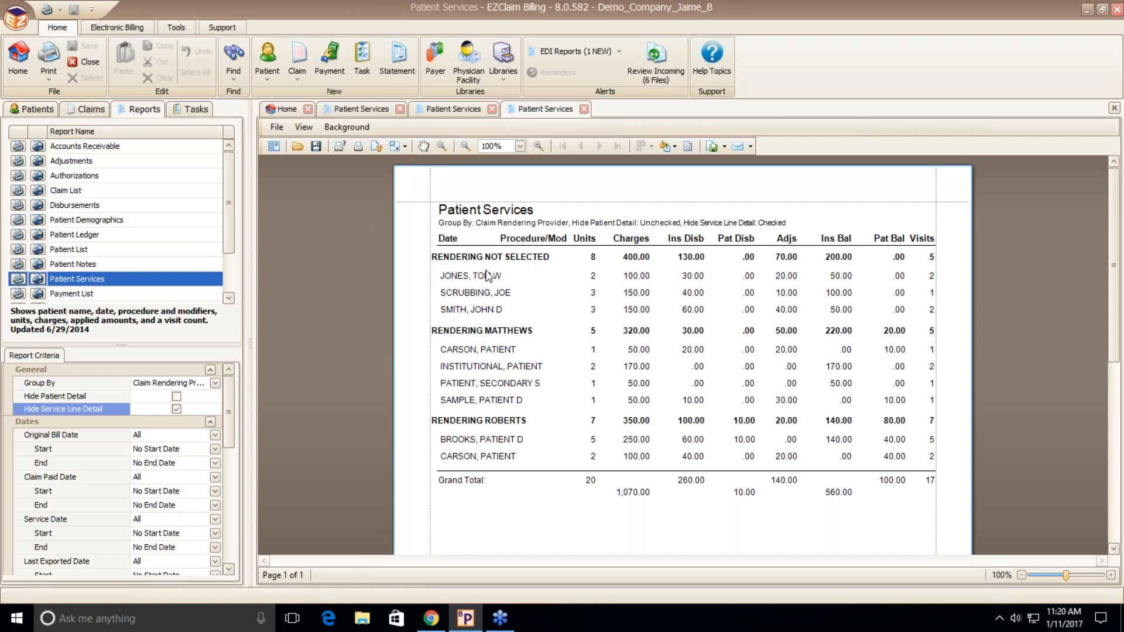
pyautogui.click(175, 398)
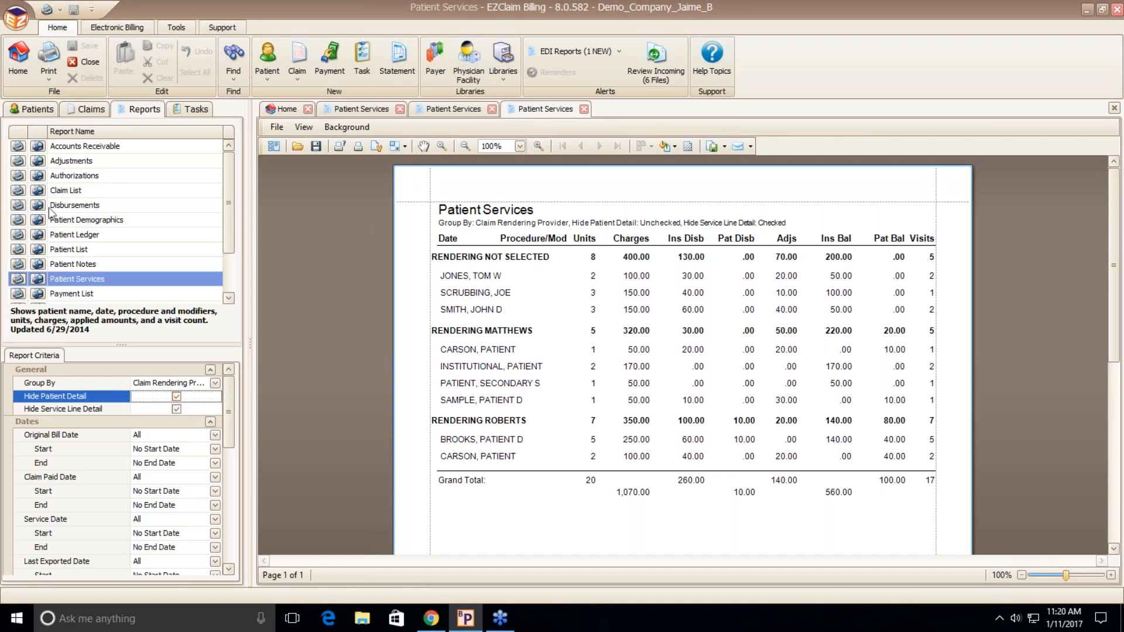
pyautogui.click(38, 279)
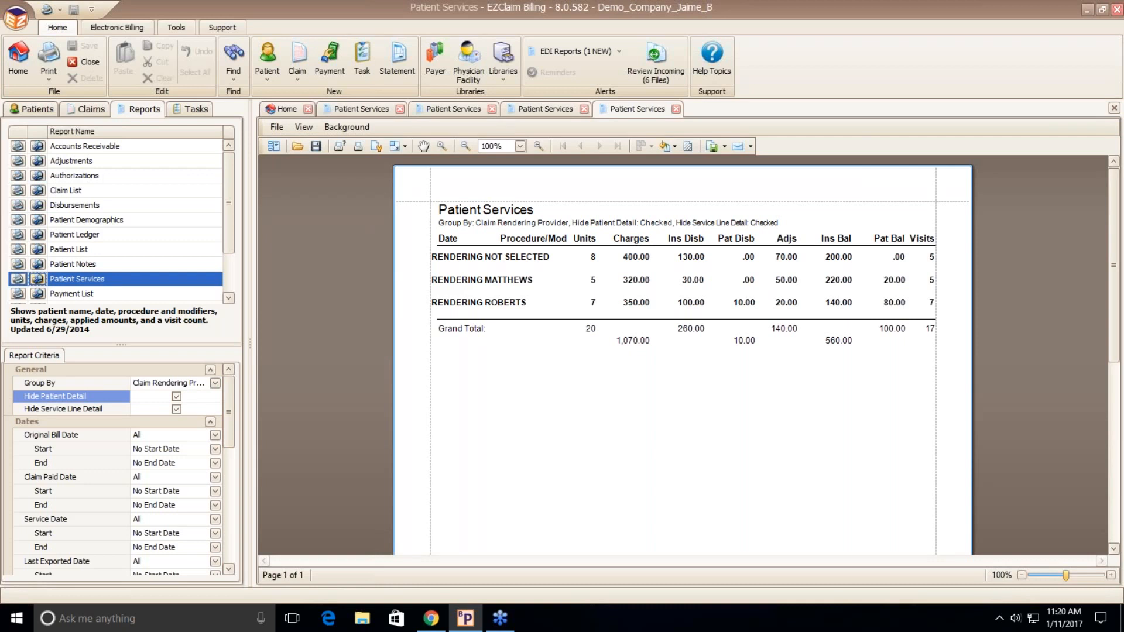
# Step: Group the summary report by Service Date Month Year, preview it, and review the remaining service line, claim and patient criteria
pyautogui.click(215, 383)
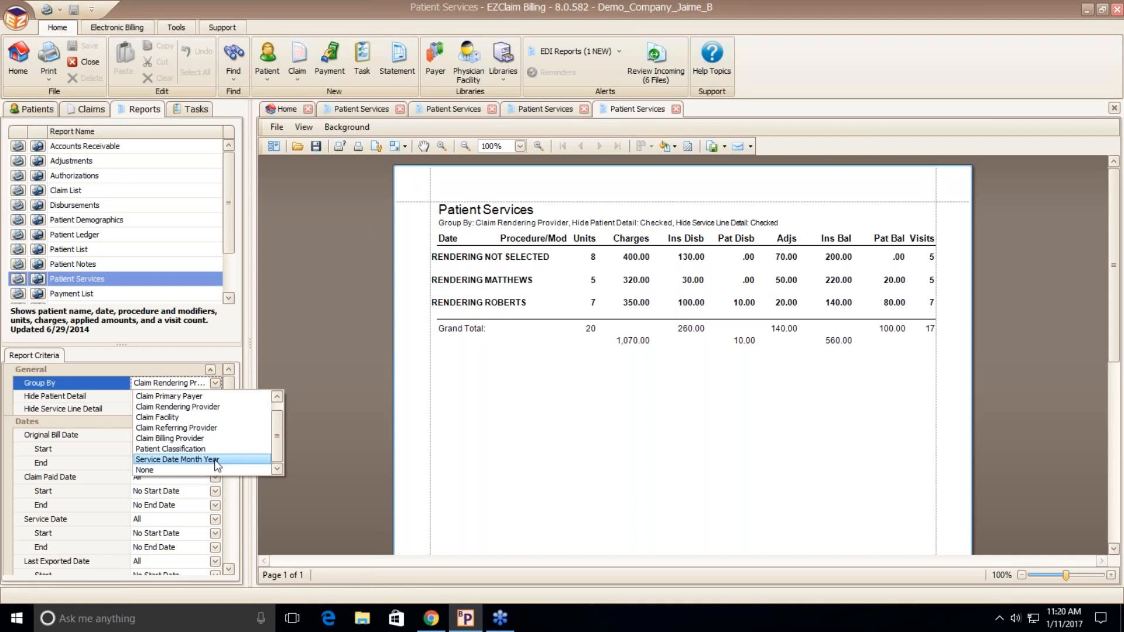
pyautogui.click(216, 461)
pyautogui.click(46, 283)
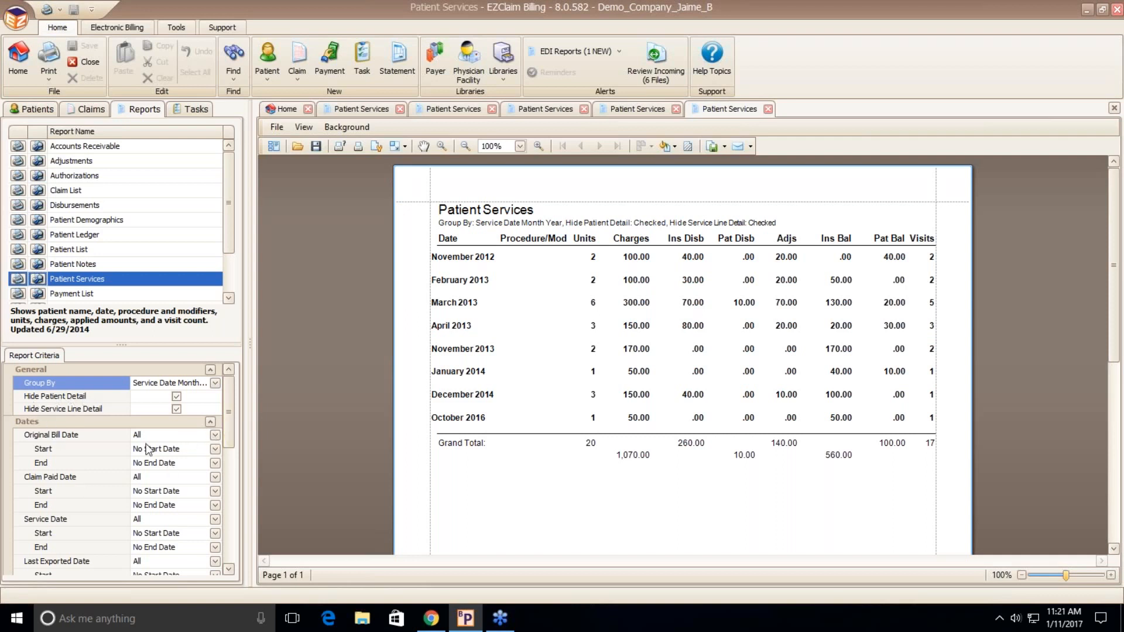
pyautogui.moveTo(231, 416); pyautogui.dragTo(224, 475)
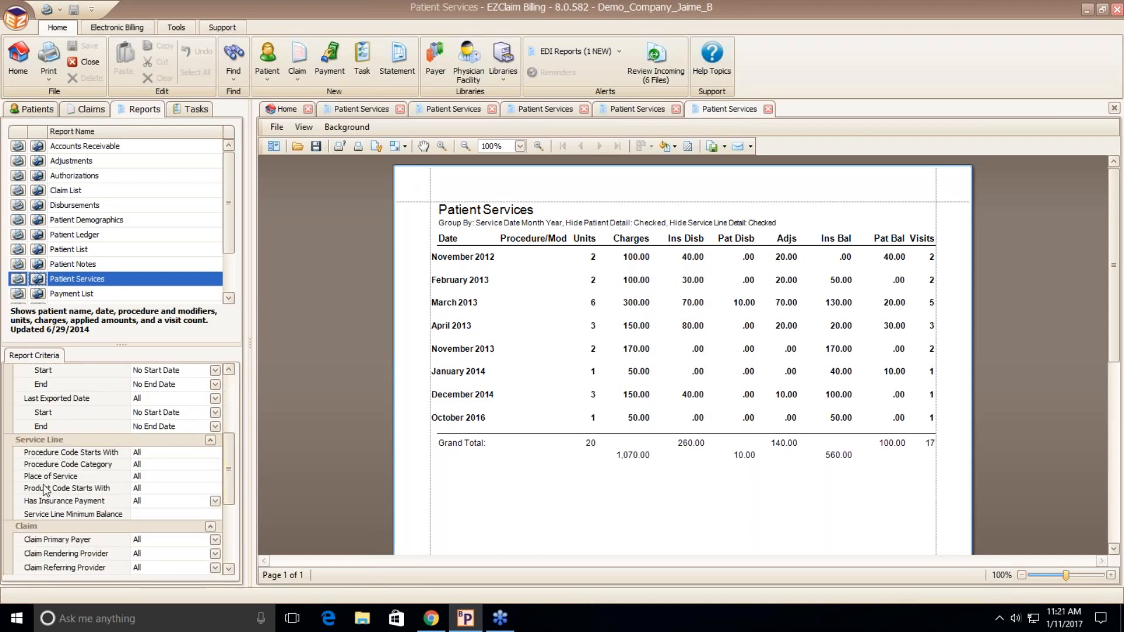
pyautogui.moveTo(232, 466); pyautogui.dragTo(234, 494)
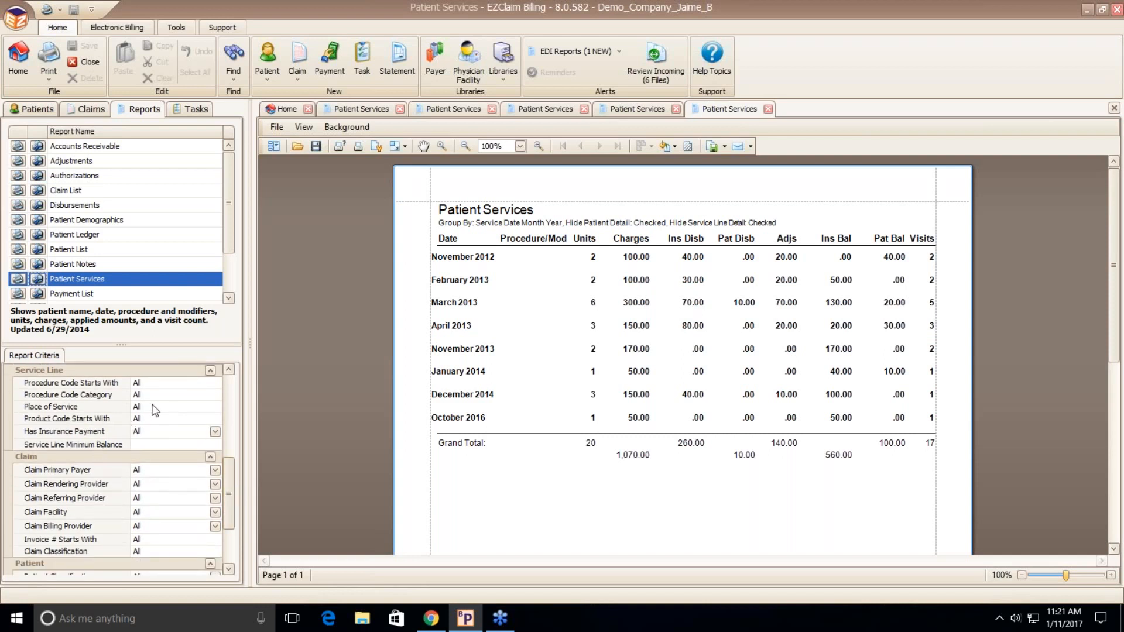
pyautogui.moveTo(231, 466); pyautogui.dragTo(227, 515)
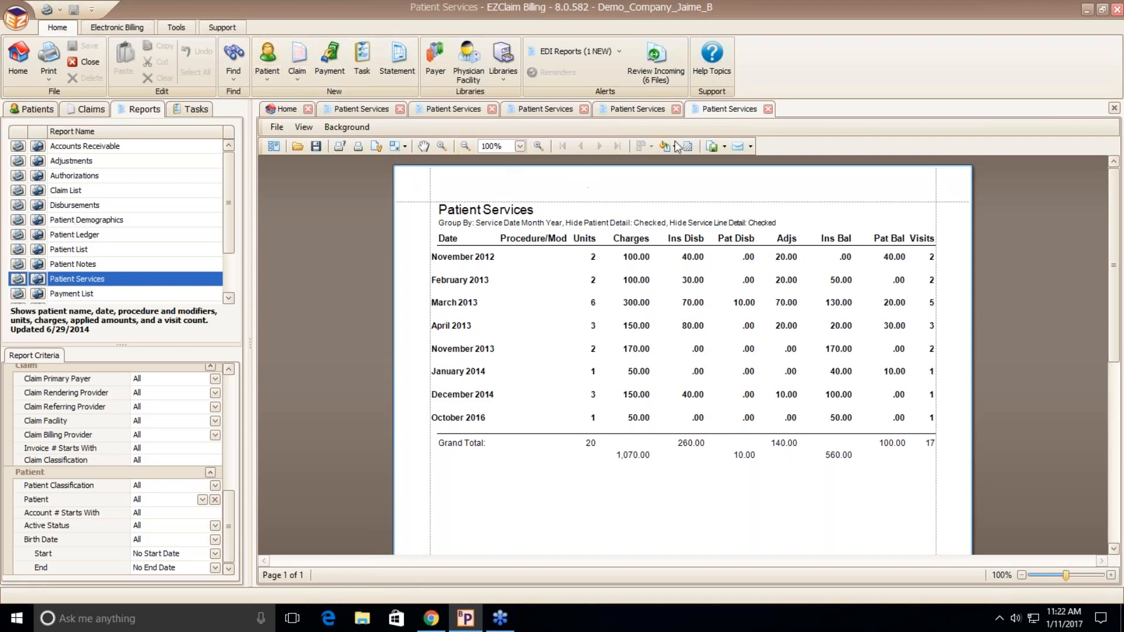
# Step: Close the four grouped Patient Services previews, keeping the original ungrouped report open
pyautogui.click(767, 109)
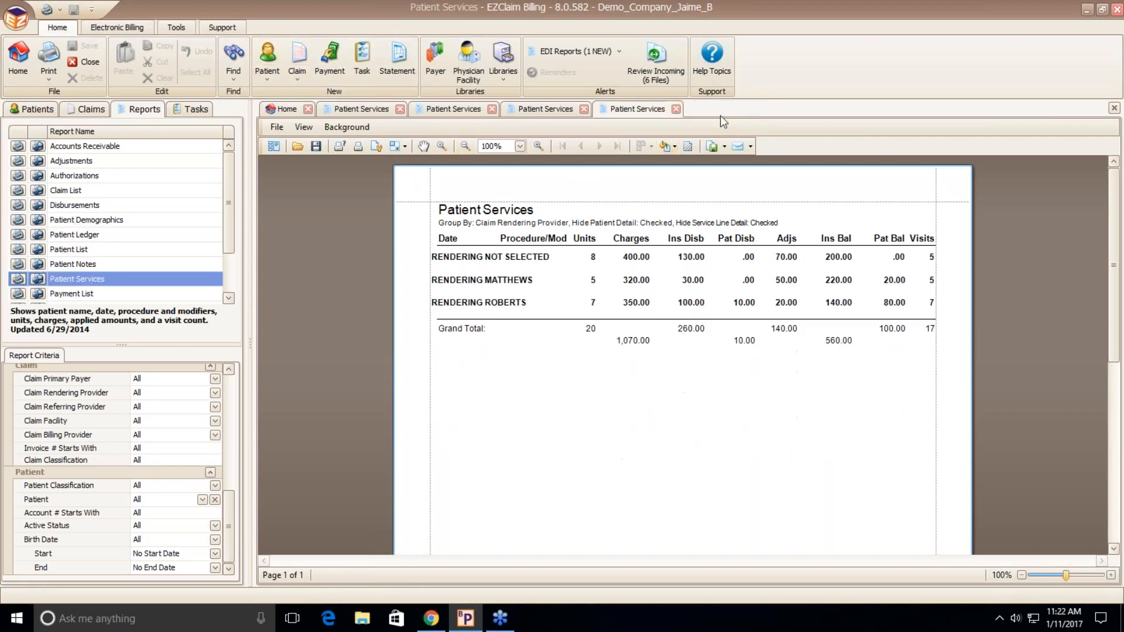
pyautogui.click(675, 110)
pyautogui.click(583, 109)
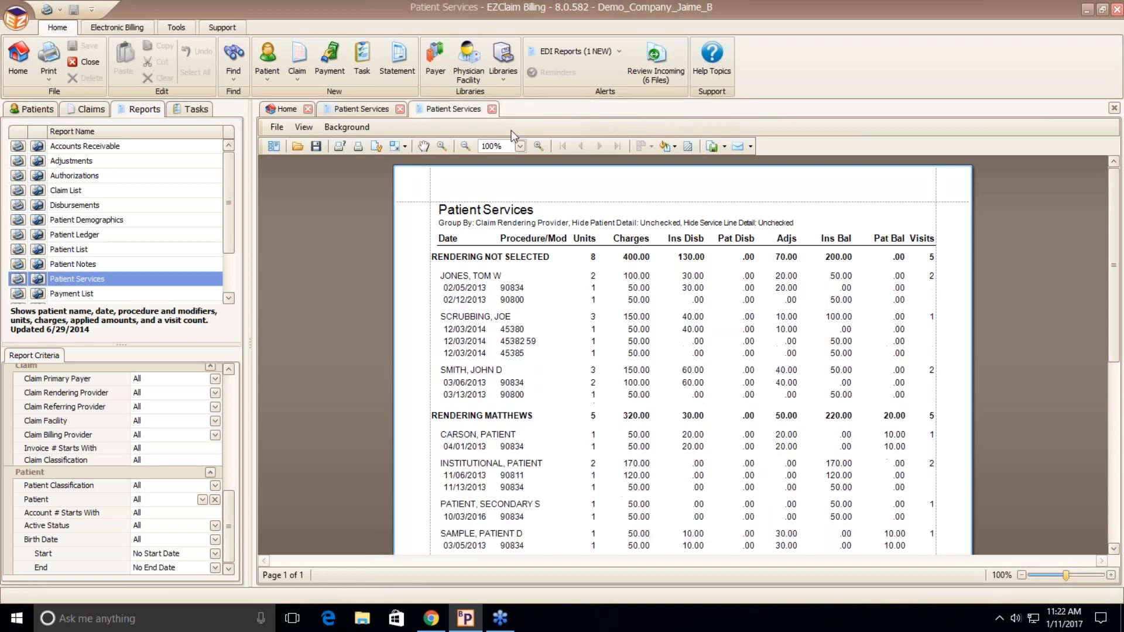
pyautogui.click(491, 110)
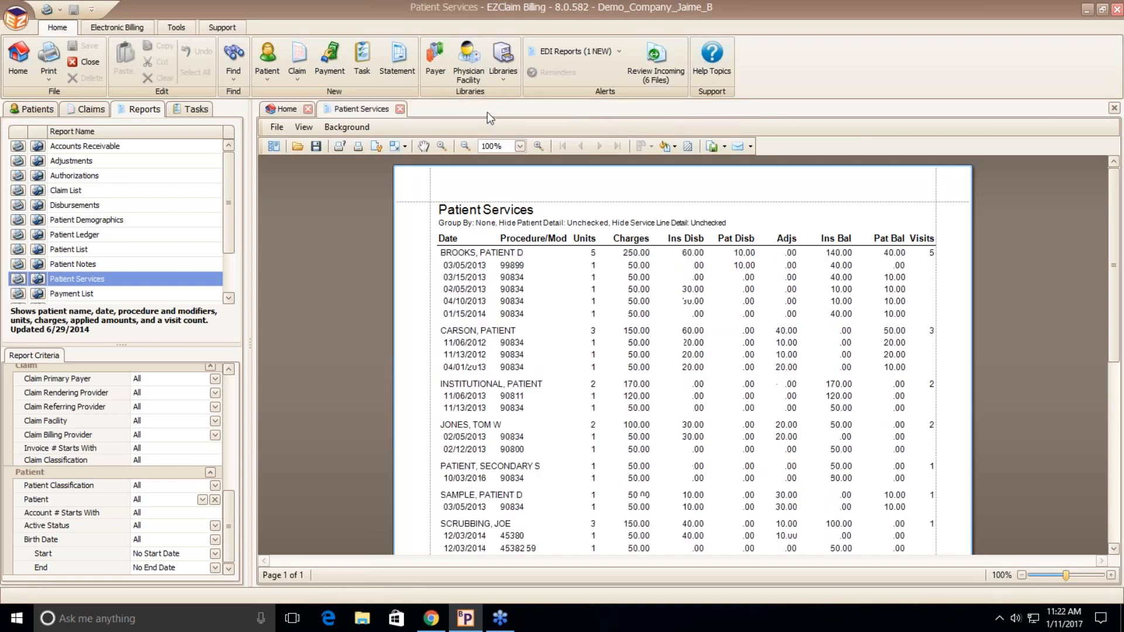
# Step: Close the Patient Services report, open the patient statements list, and preview the statement for the patient with MEDICARE as primary payer
pyautogui.click(400, 109)
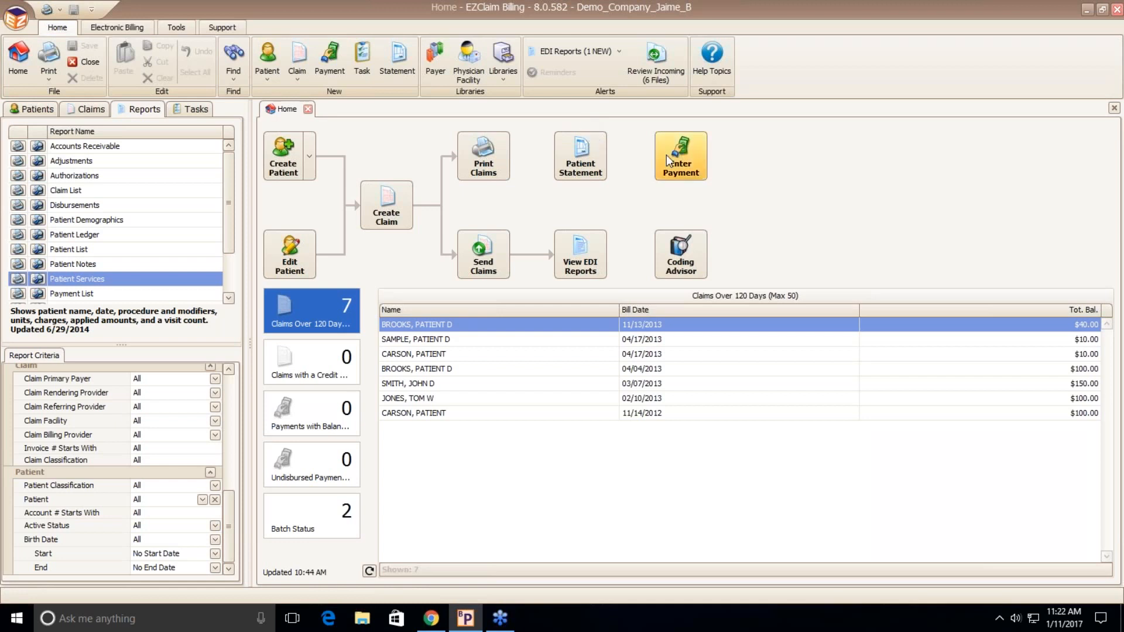
pyautogui.click(579, 166)
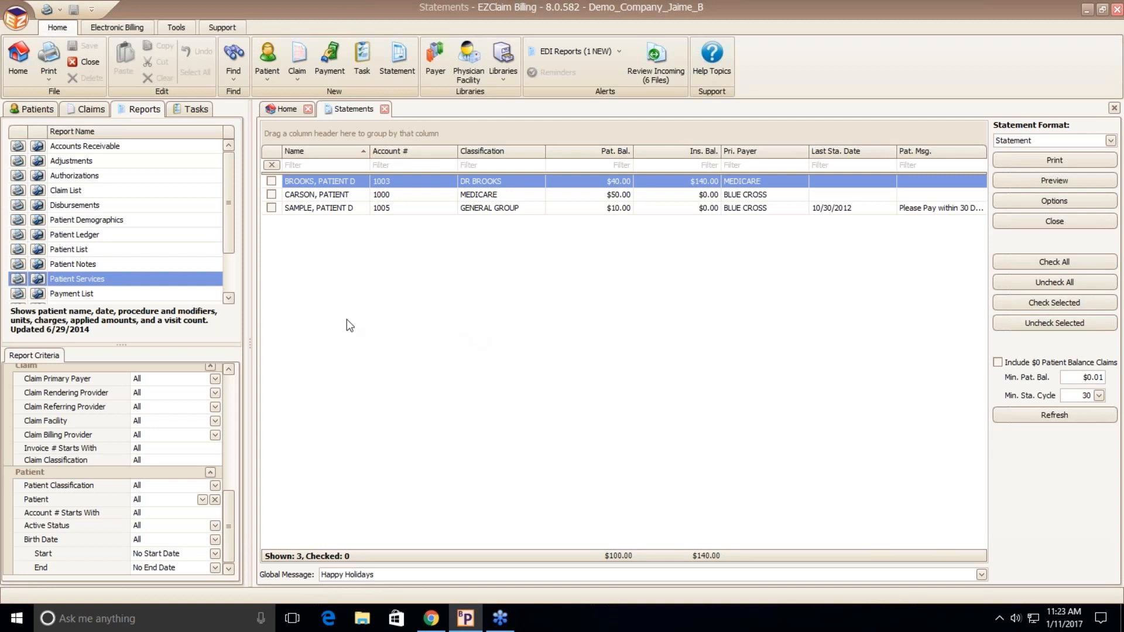
pyautogui.click(271, 182)
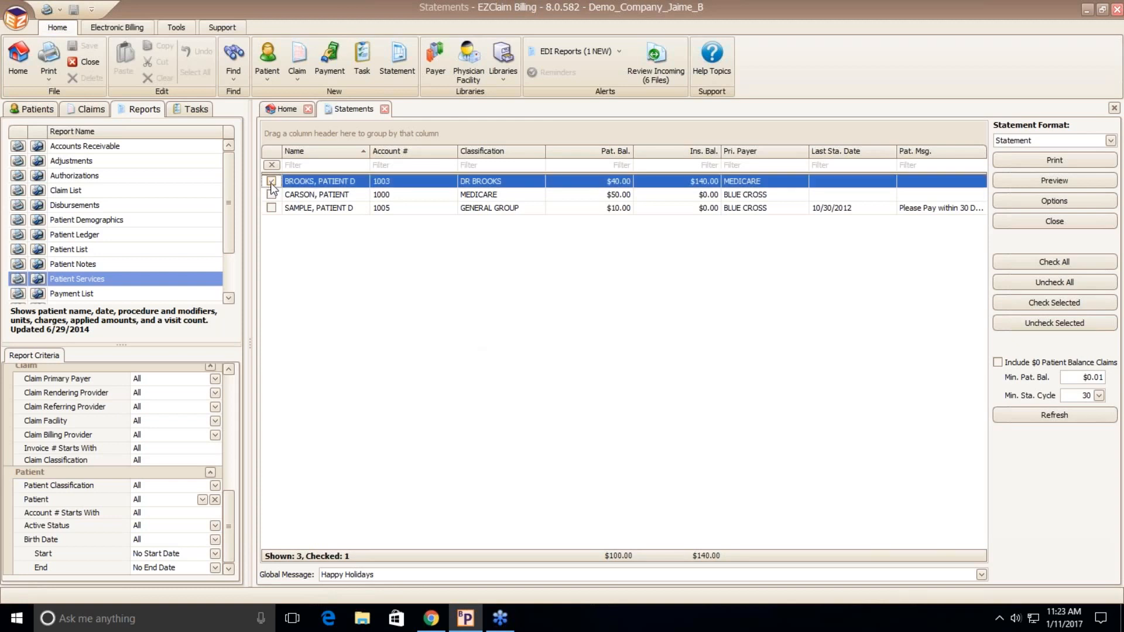
pyautogui.click(1053, 181)
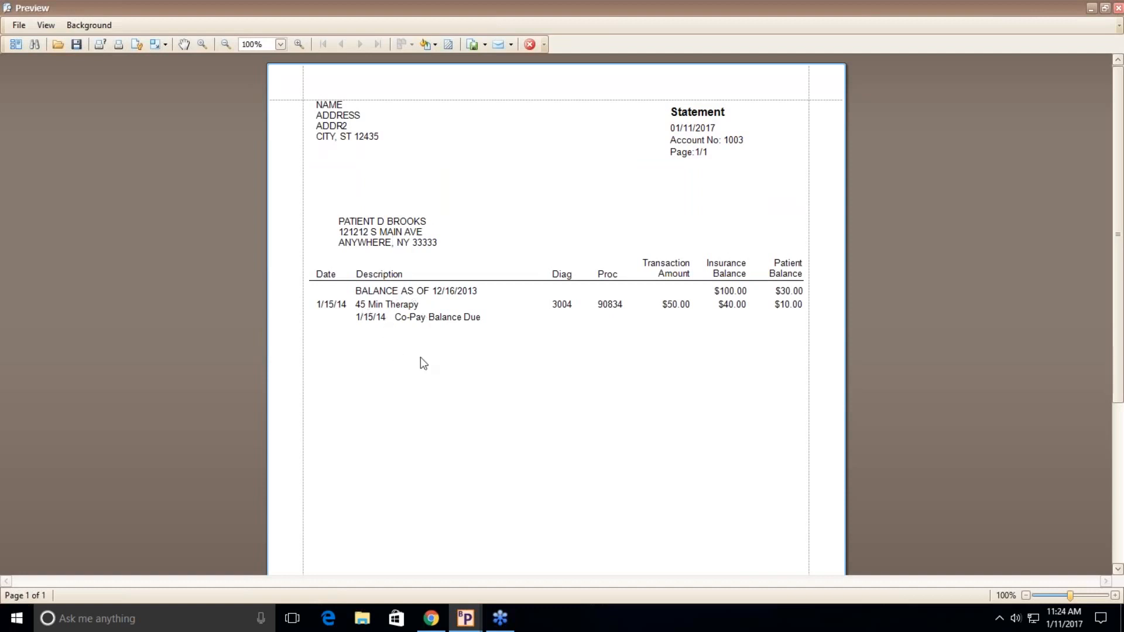
pyautogui.scroll(-3, 666, 441)
pyautogui.scroll(-1, 660, 438)
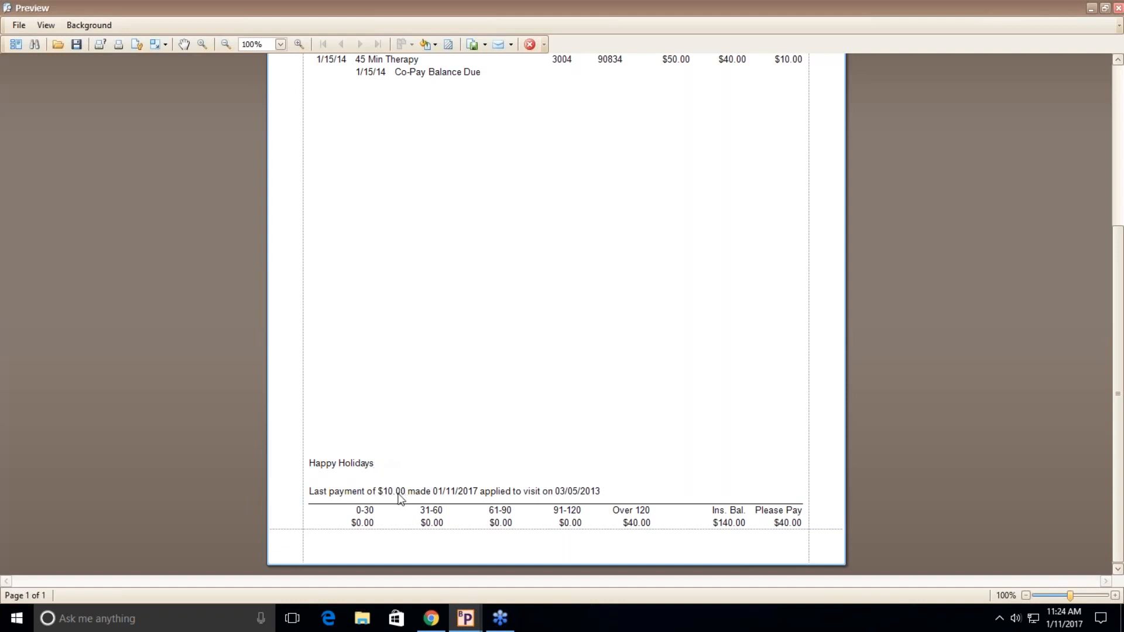
# Step: Print the previewed patient statement, confirm that it printed properly, and close the preview
pyautogui.click(118, 44)
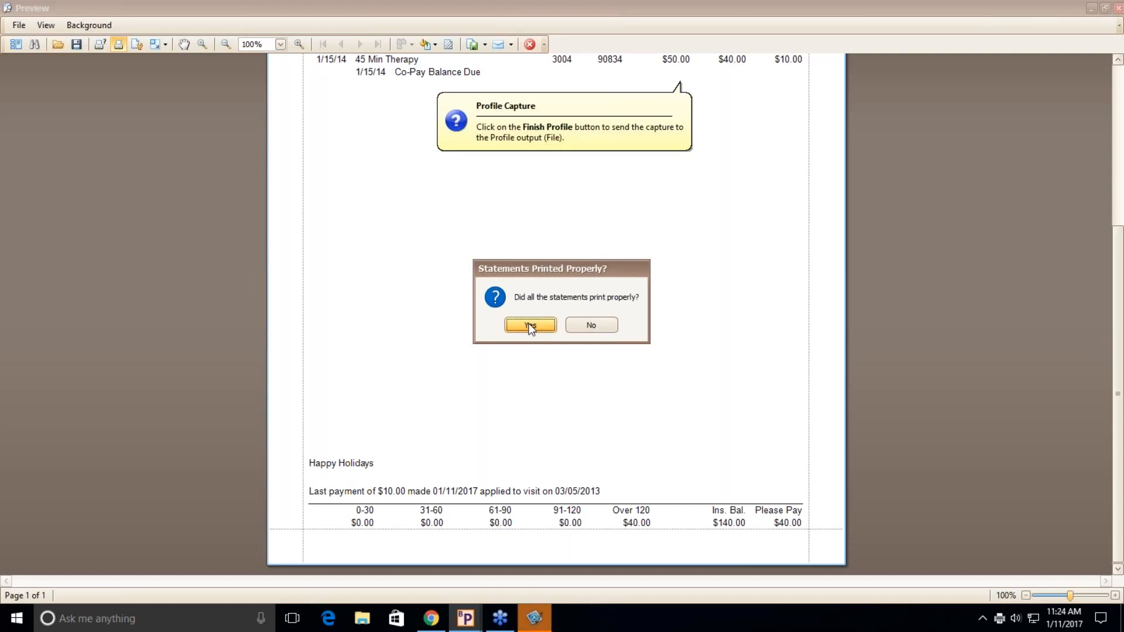
pyautogui.click(531, 325)
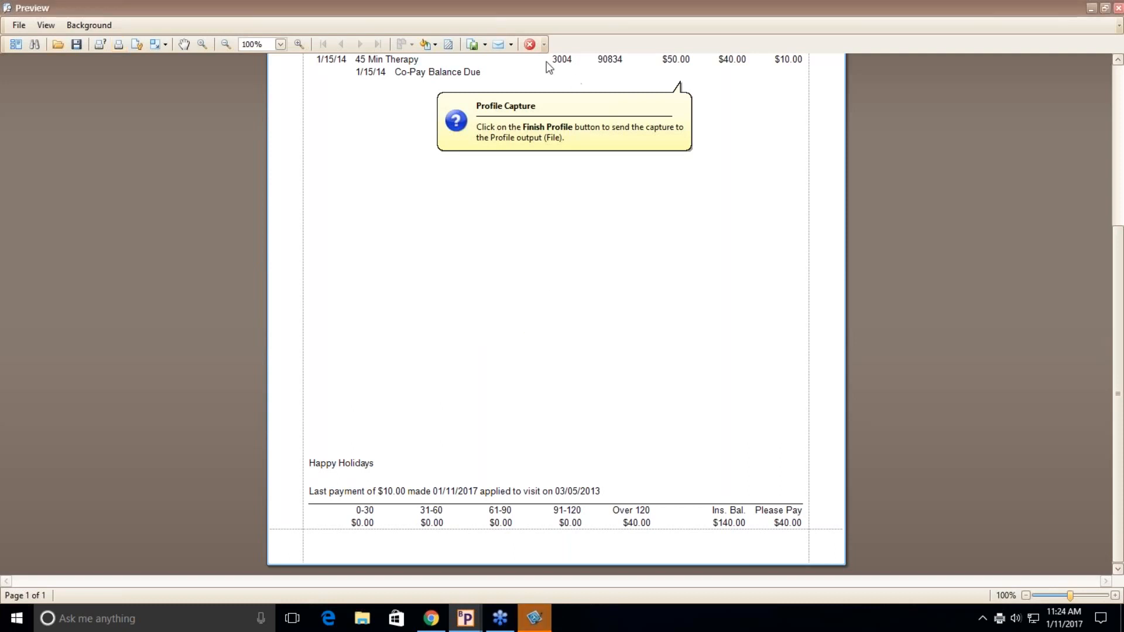
pyautogui.click(534, 45)
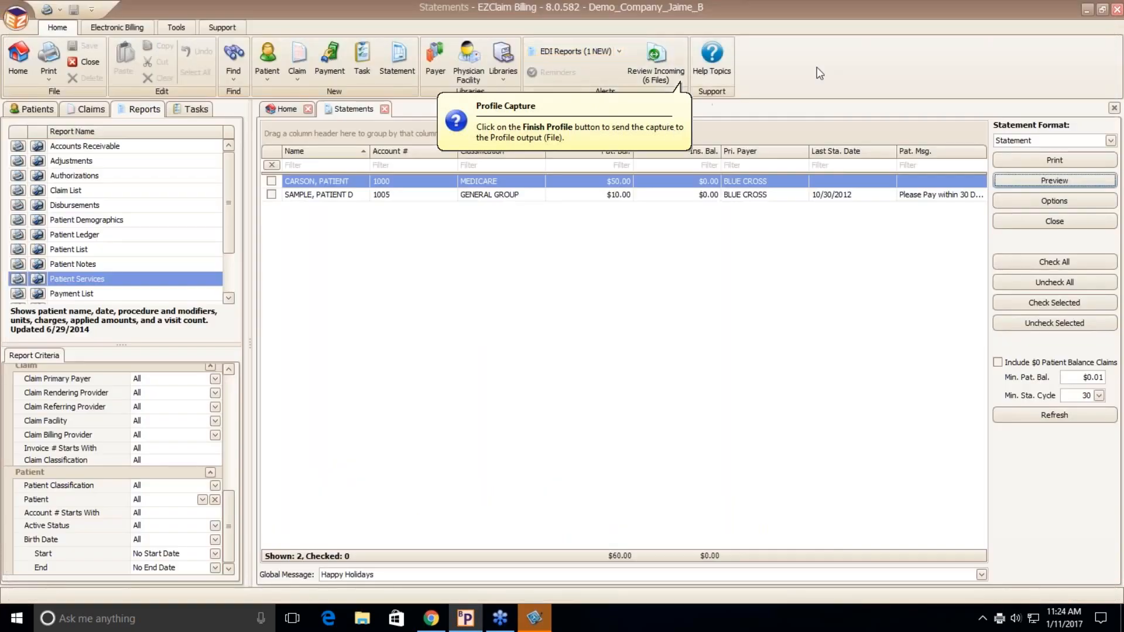
pyautogui.click(513, 275)
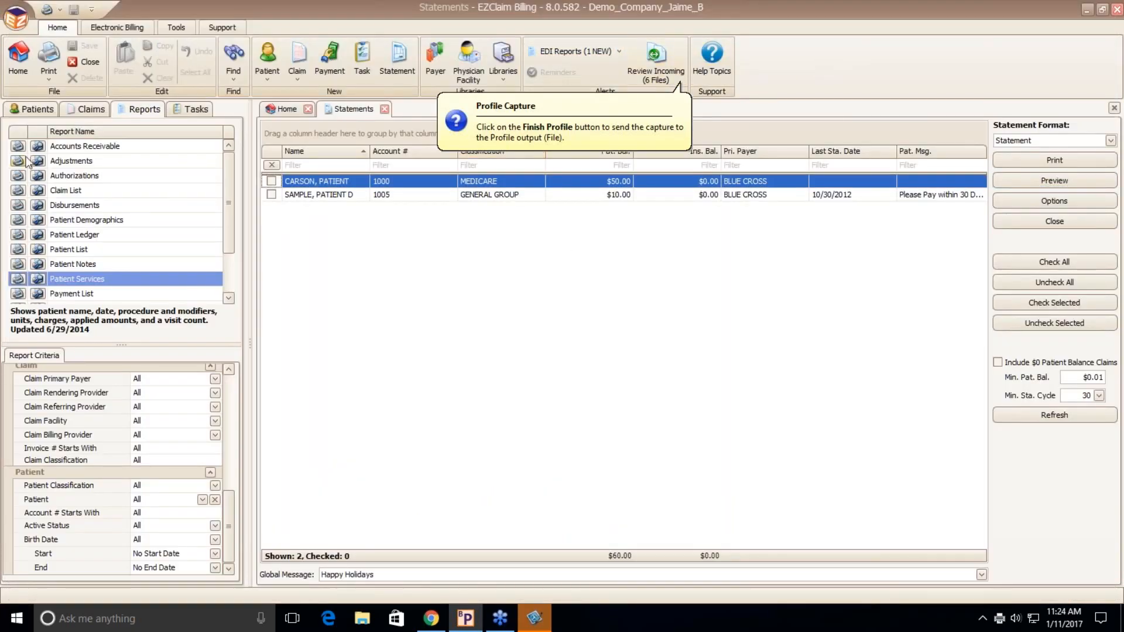
# Step: Open the record of the patient whose statement was just printed
pyautogui.click(31, 112)
pyautogui.click(53, 180)
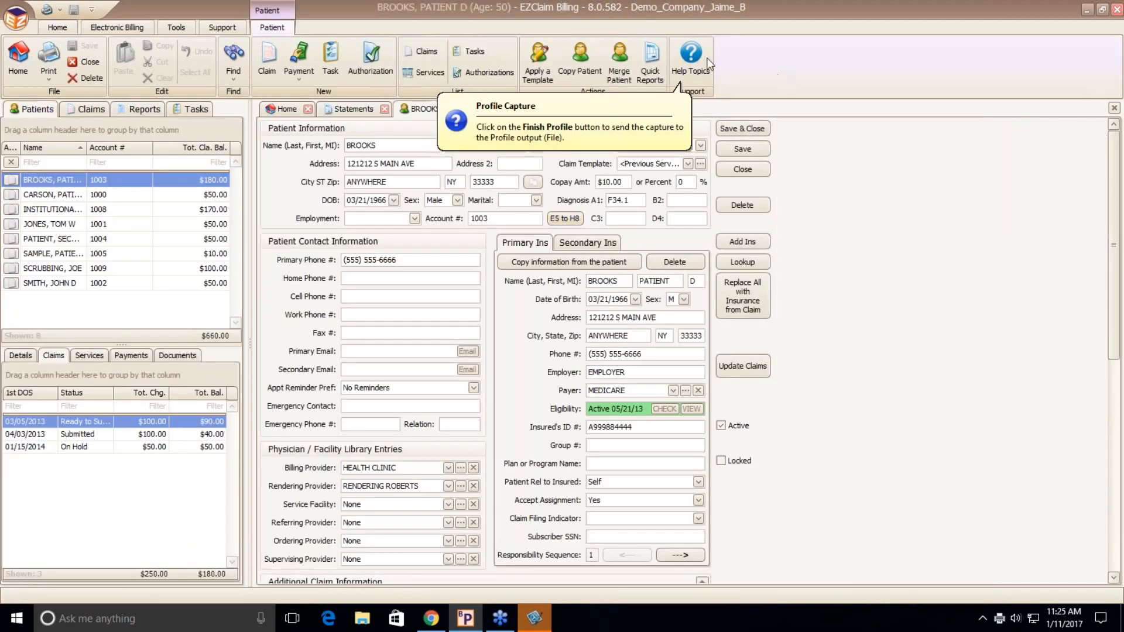
pyautogui.click(709, 60)
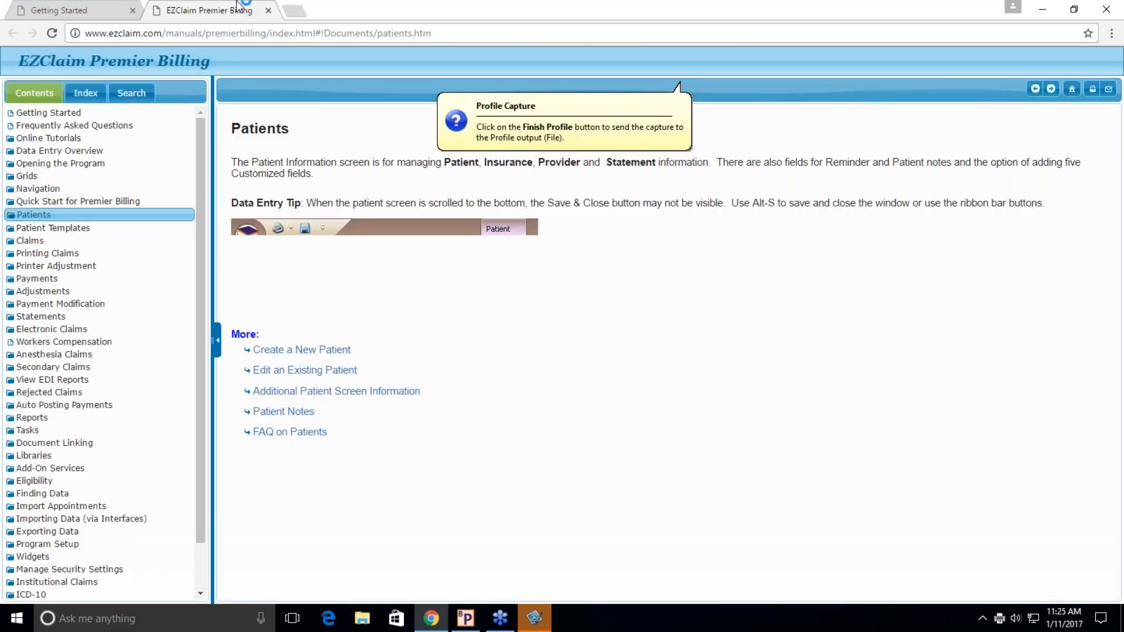
pyautogui.click(269, 11)
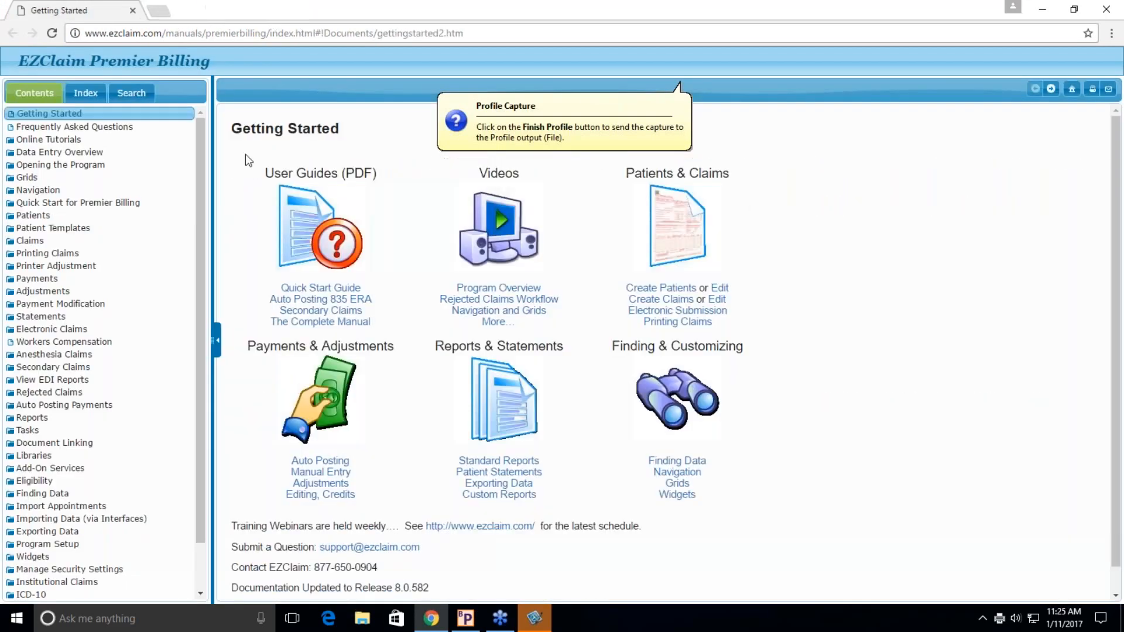
pyautogui.click(465, 618)
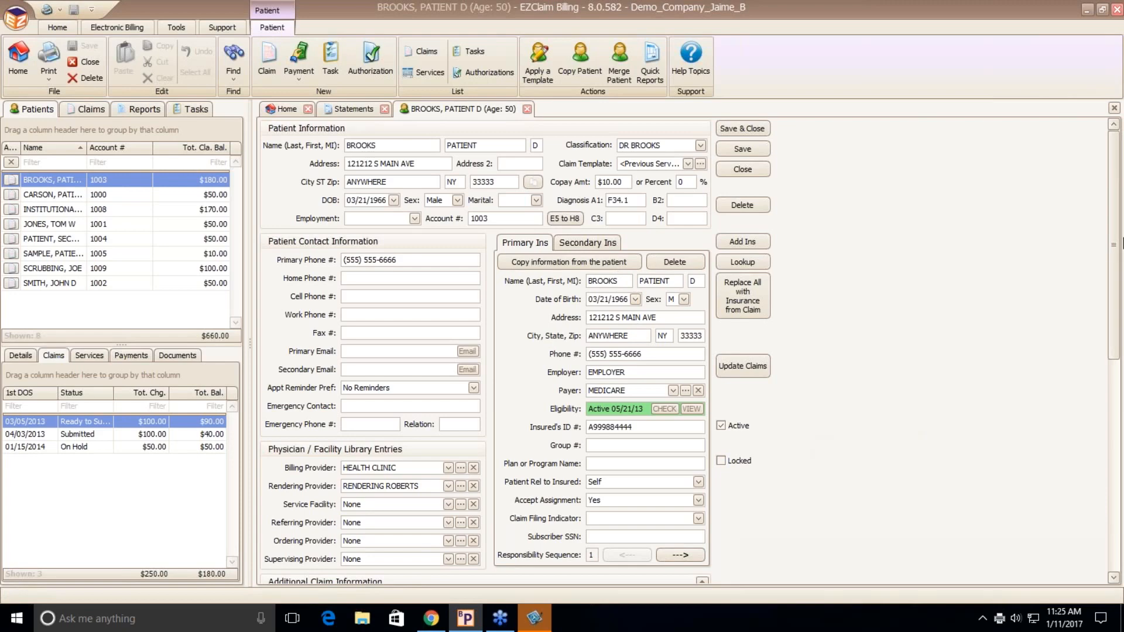
# Step: Review the last statement date and the expanded Patient Notes in the patient record, and close the record
pyautogui.moveTo(1112, 255); pyautogui.dragTo(1080, 497)
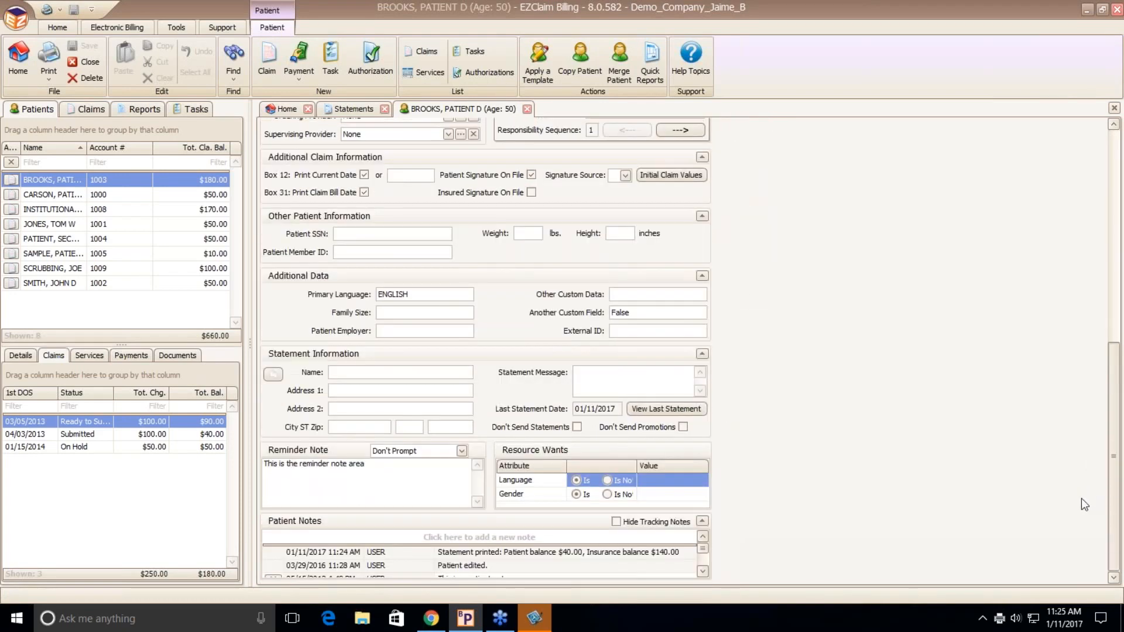
pyautogui.click(702, 521)
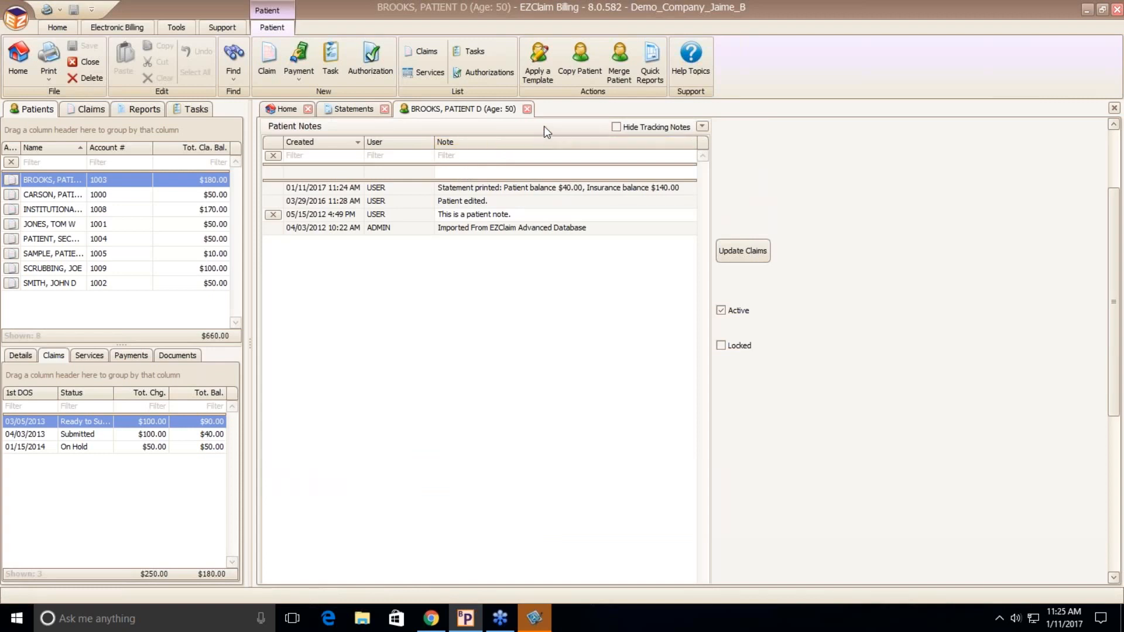
pyautogui.click(527, 109)
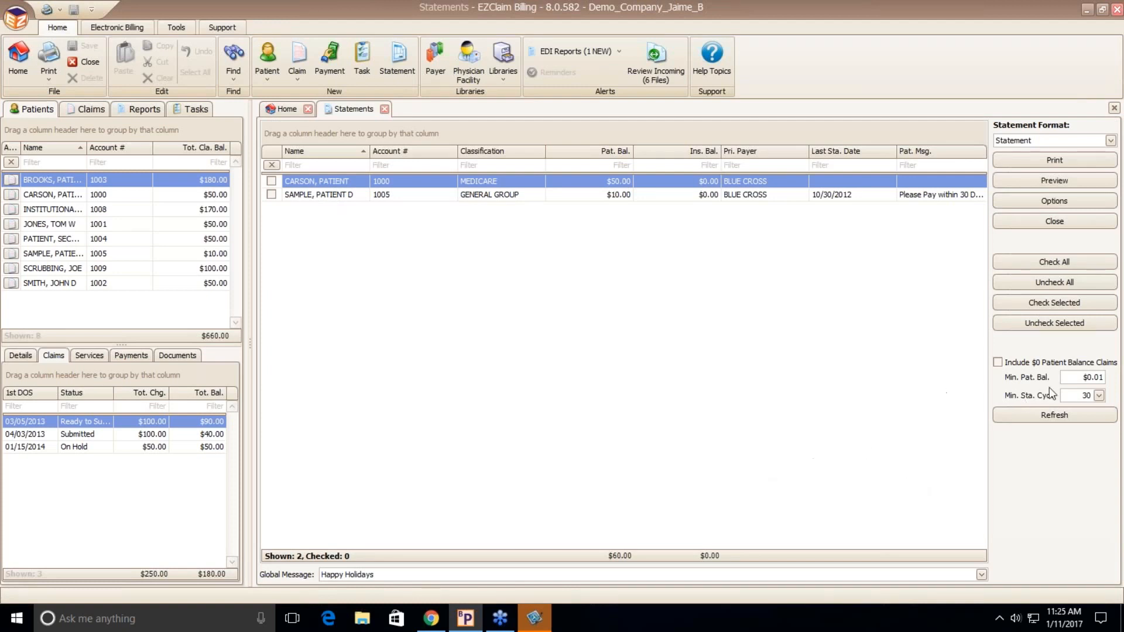
# Step: Set the minimum statement cycle to 0, refresh the statements list, and close it
pyautogui.click(1099, 396)
pyautogui.click(1099, 398)
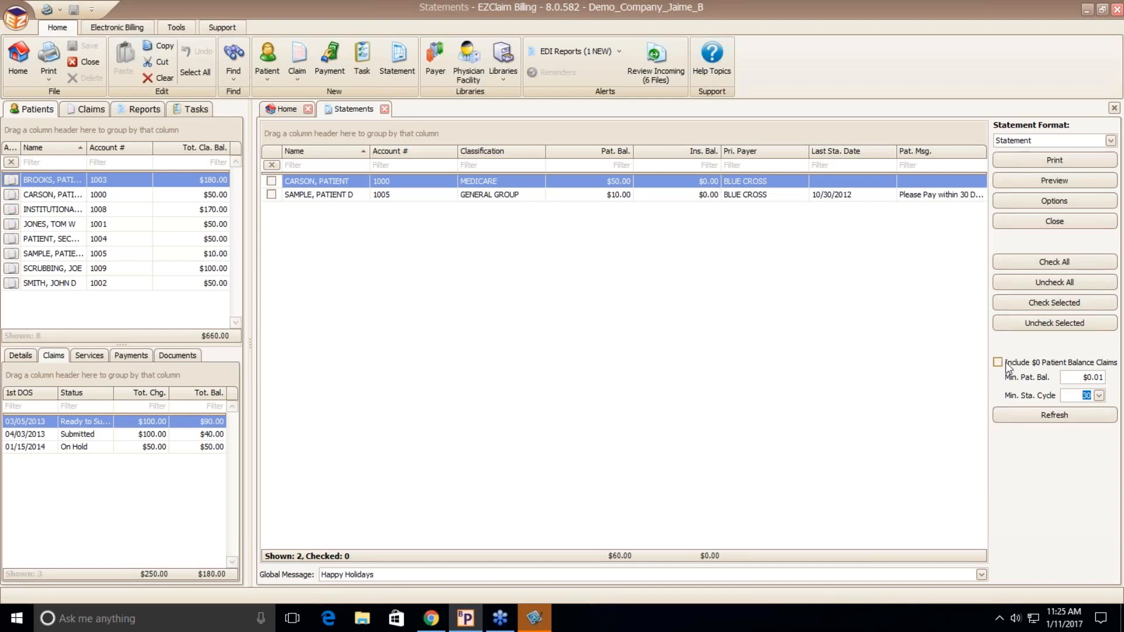
pyautogui.click(1099, 396)
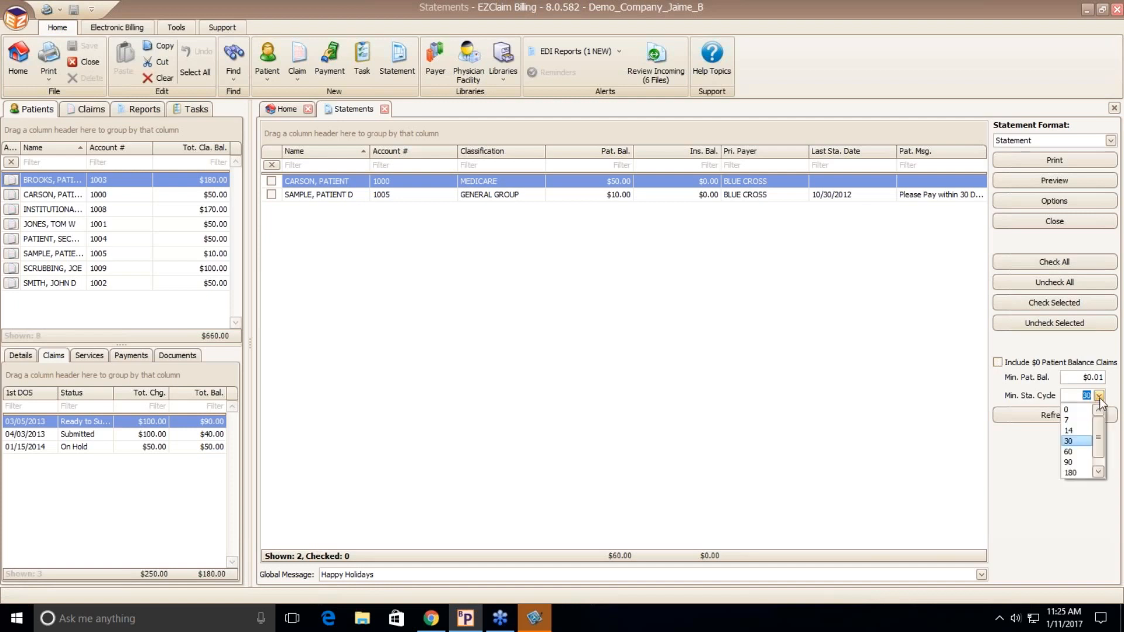
pyautogui.click(1084, 410)
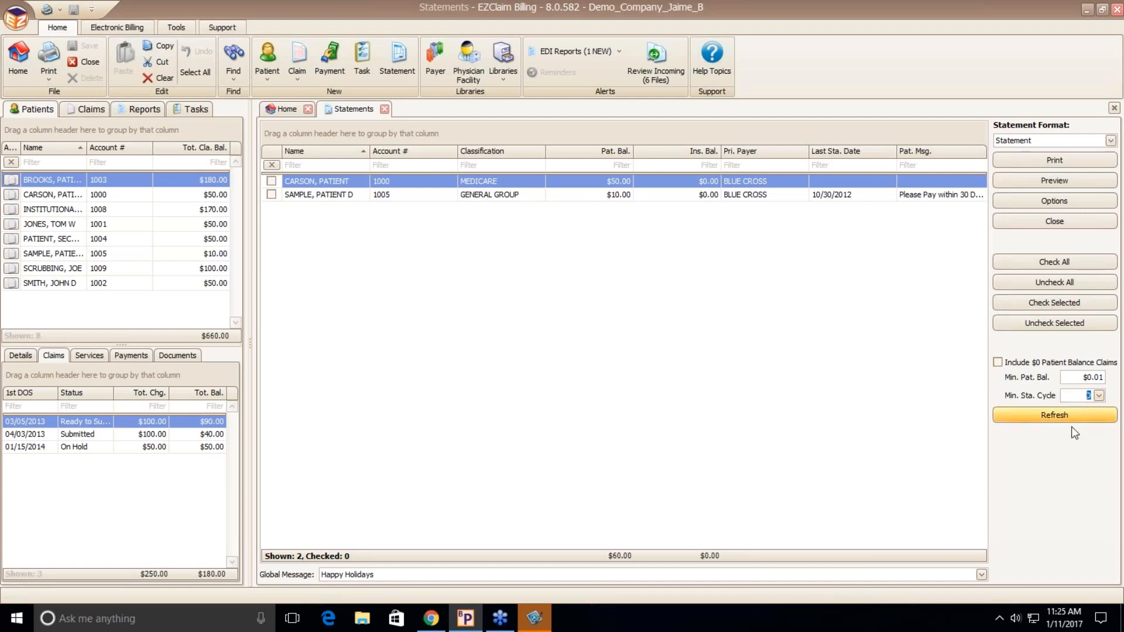
pyautogui.click(1059, 421)
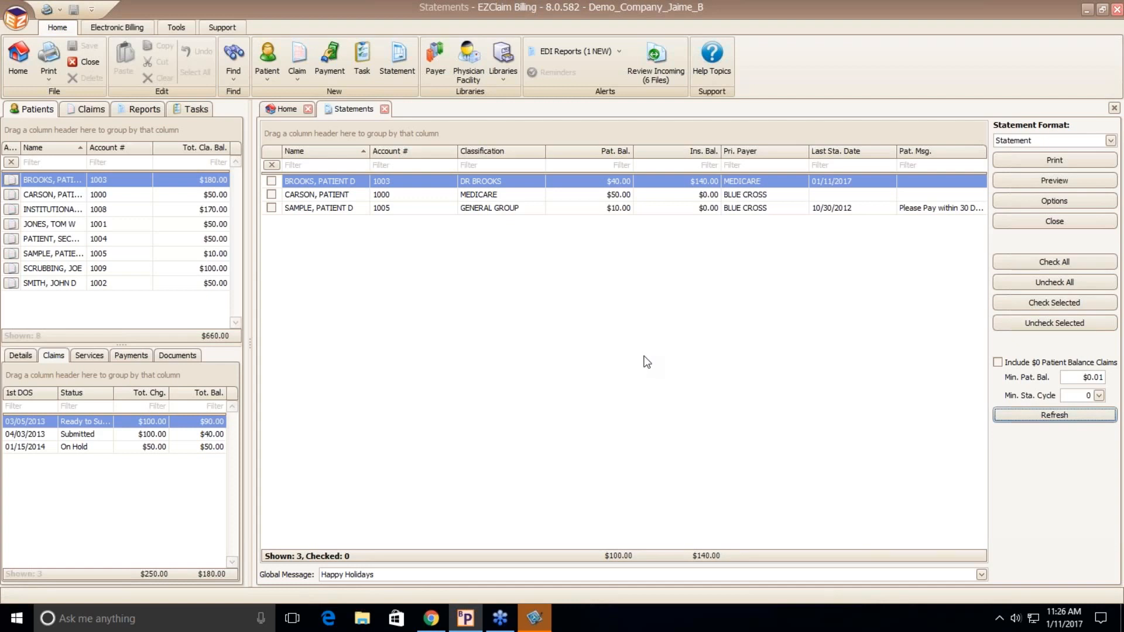
pyautogui.click(384, 108)
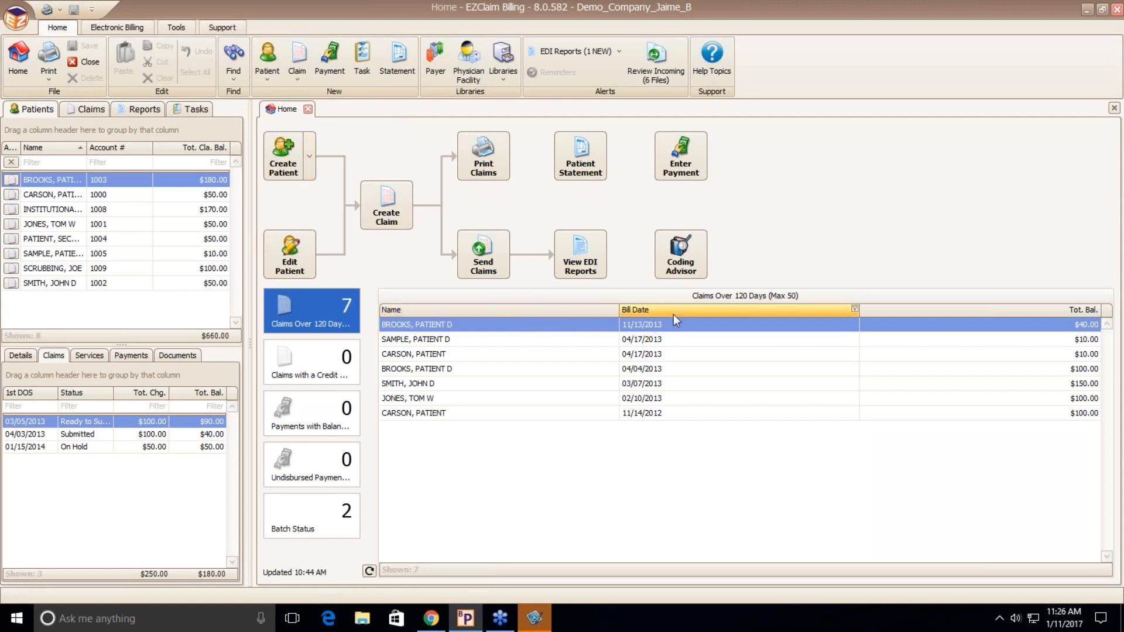
# Step: Sort the patient list by name in descending order and the Claims Over 120 Days list by bill date in ascending order
pyautogui.click(55, 150)
pyautogui.click(55, 149)
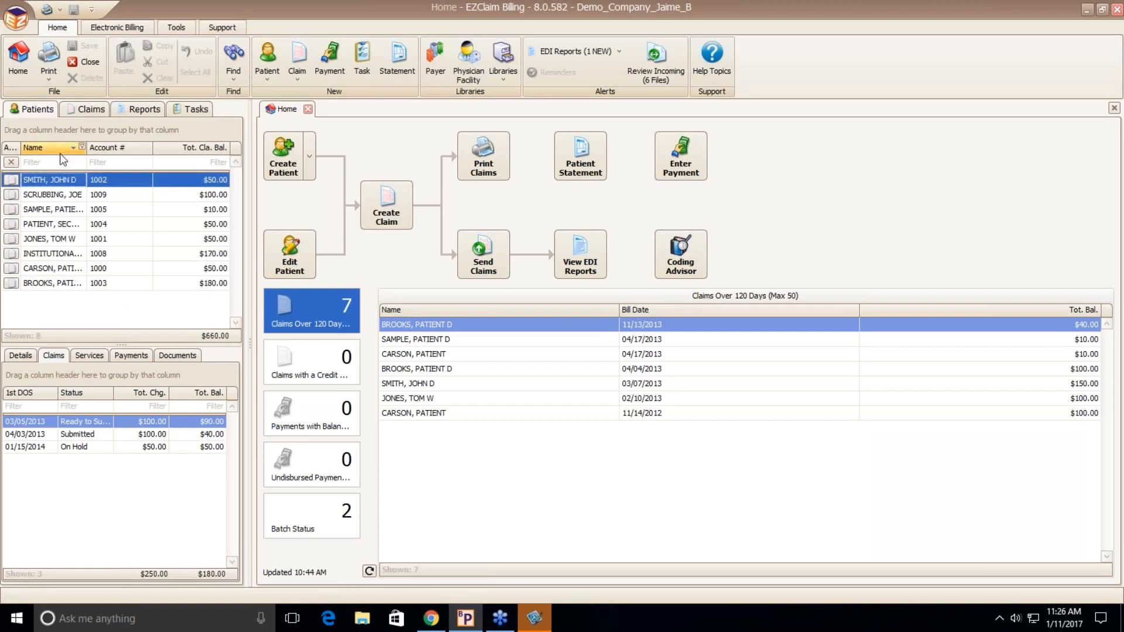
pyautogui.click(42, 398)
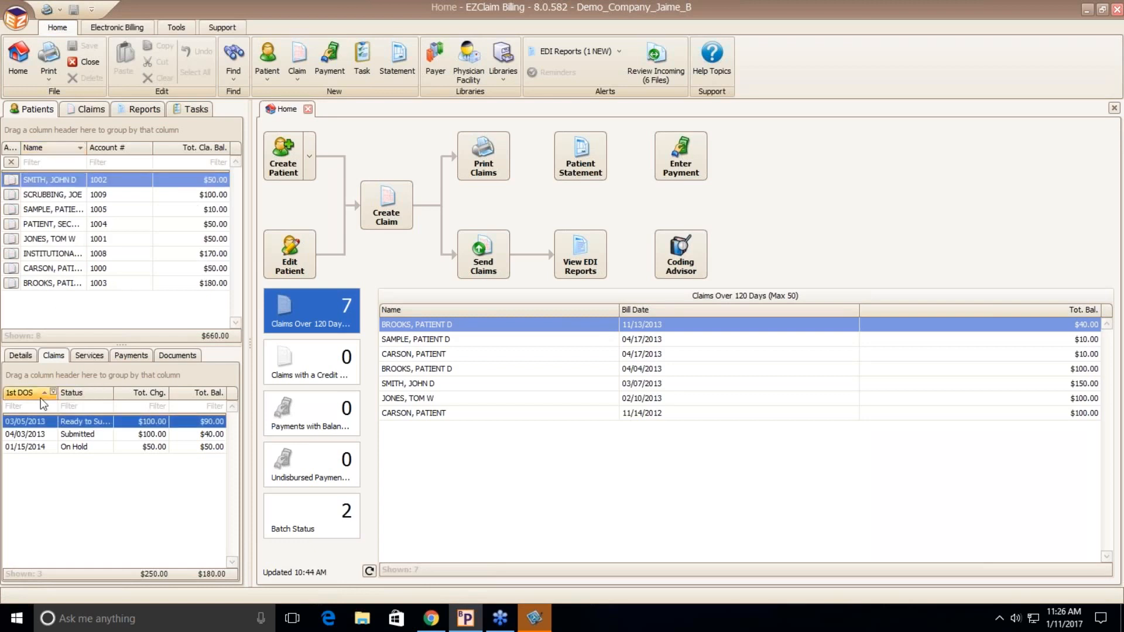
pyautogui.click(685, 311)
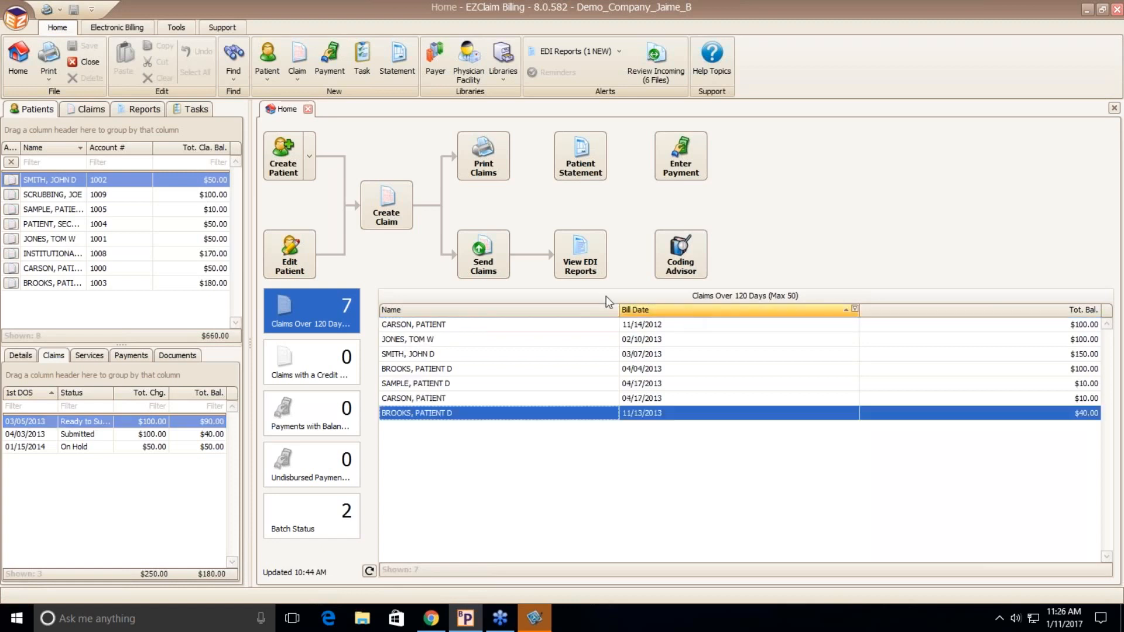
# Step: Look over the Find Claim list and the Payer Library, and close both
pyautogui.click(233, 61)
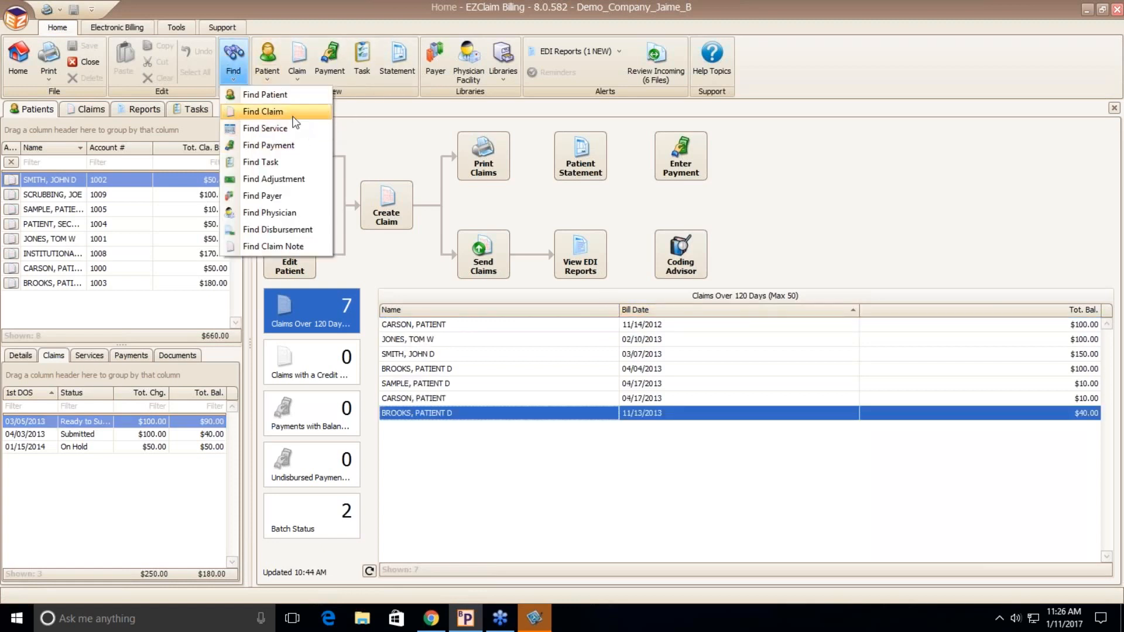
pyautogui.click(272, 111)
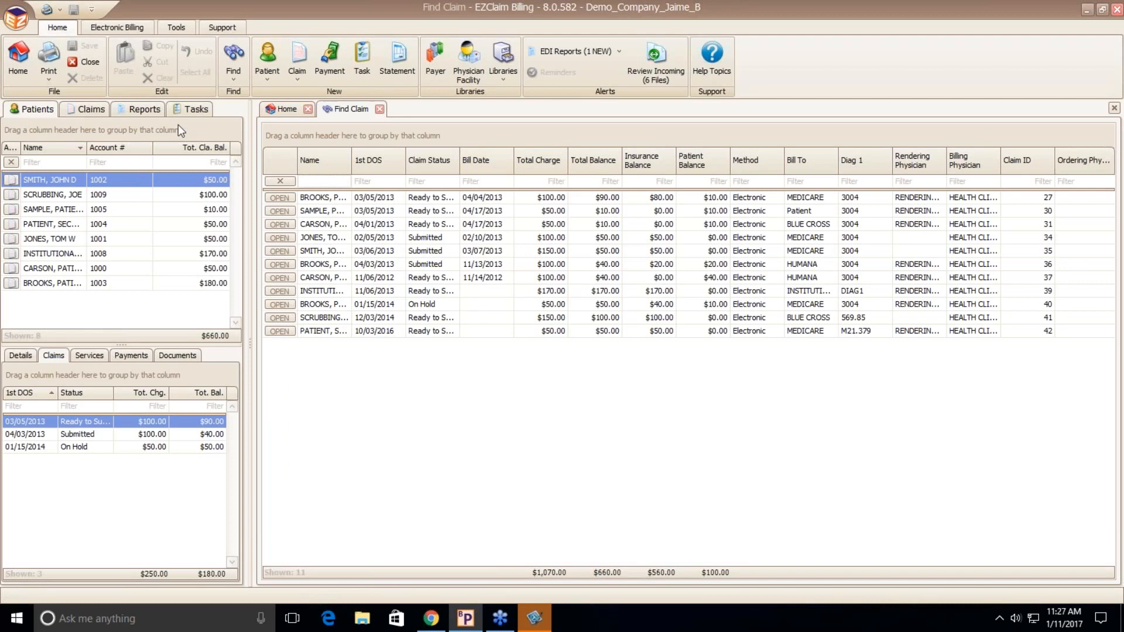
pyautogui.click(433, 63)
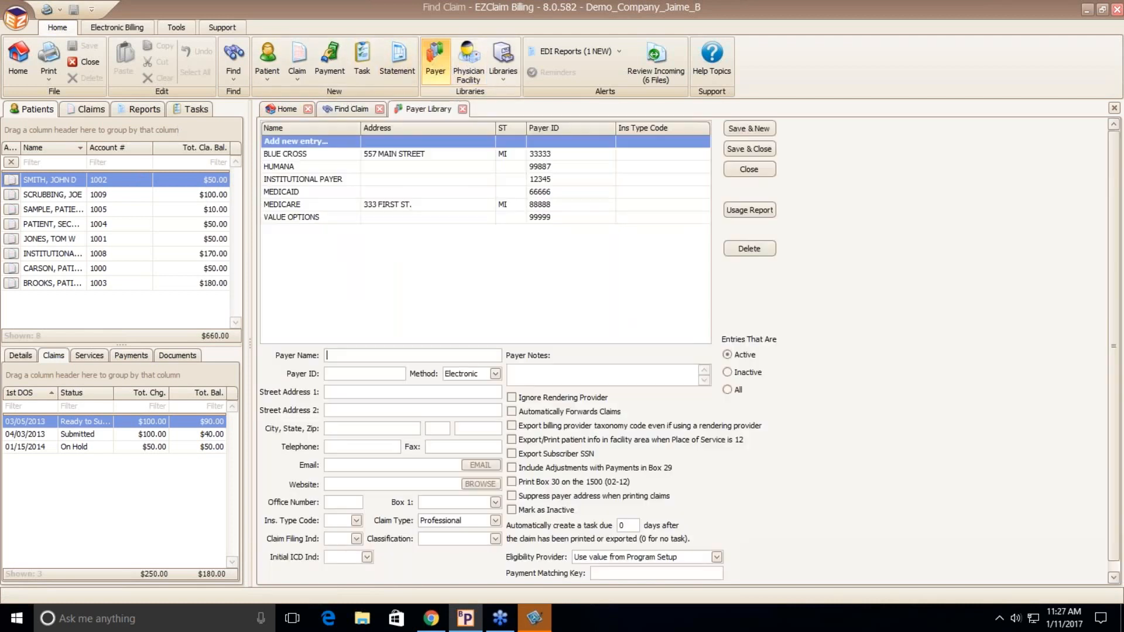
pyautogui.click(503, 63)
pyautogui.click(352, 301)
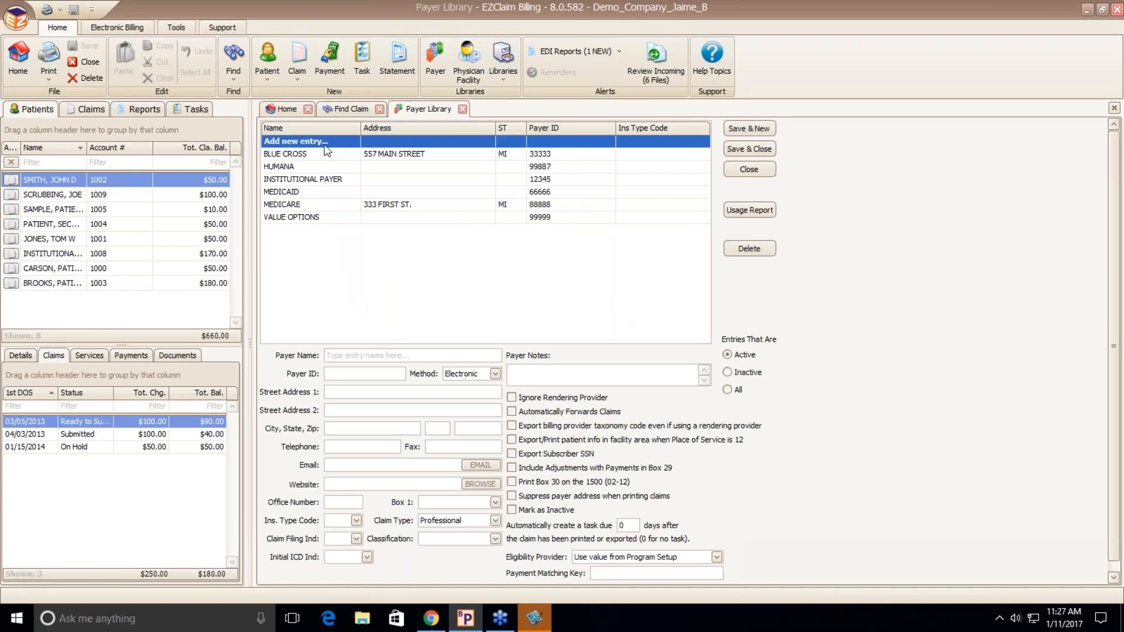
pyautogui.click(282, 109)
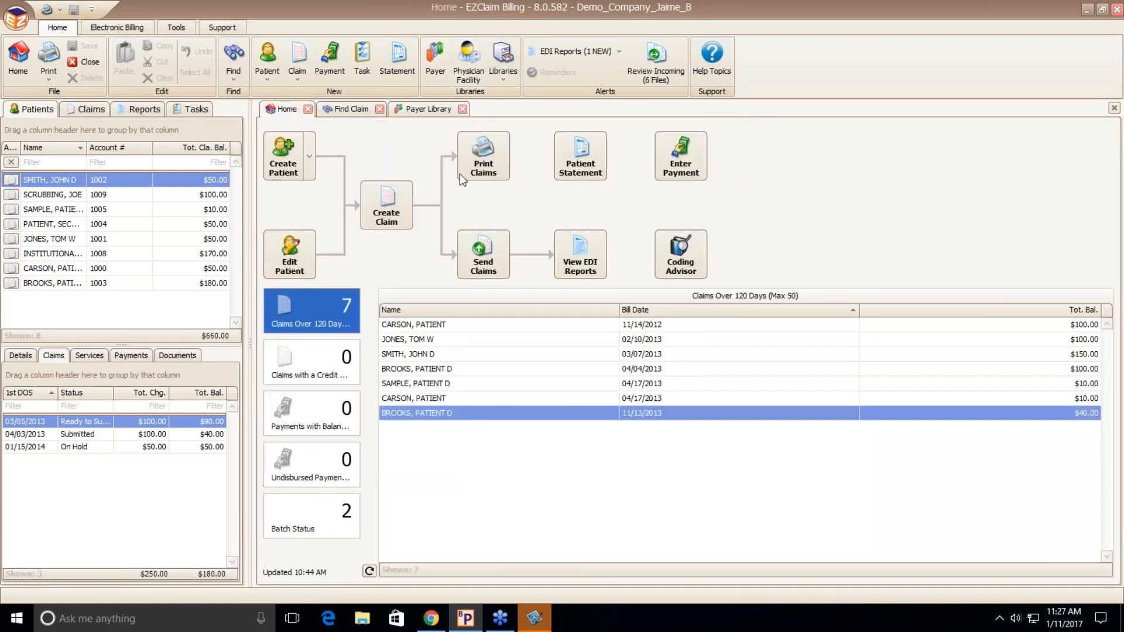
pyautogui.click(462, 109)
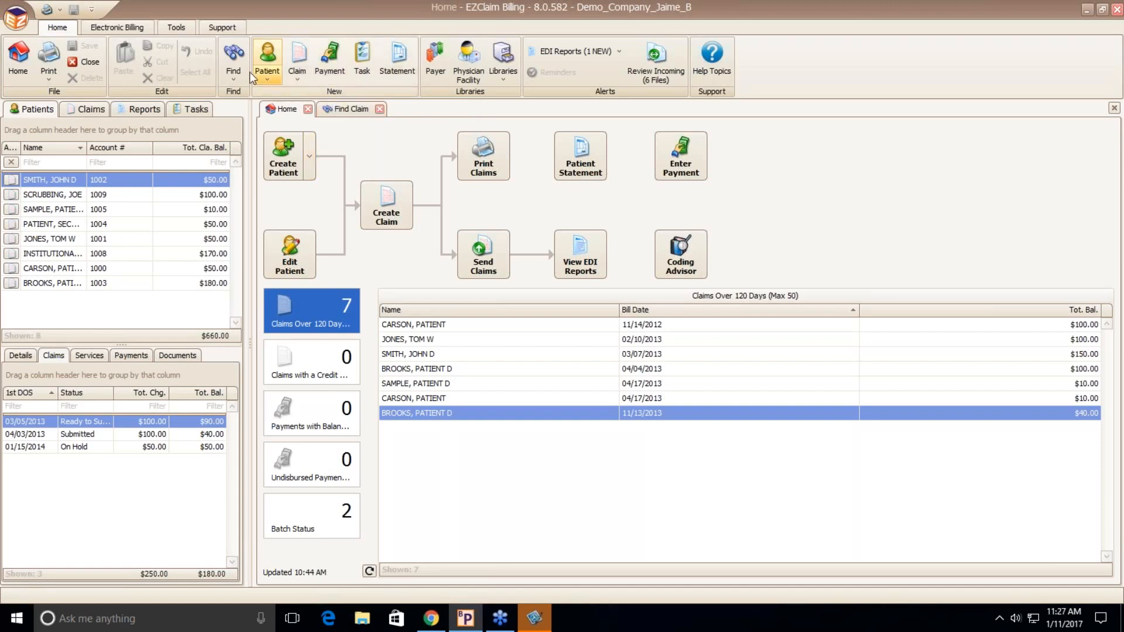
pyautogui.click(380, 108)
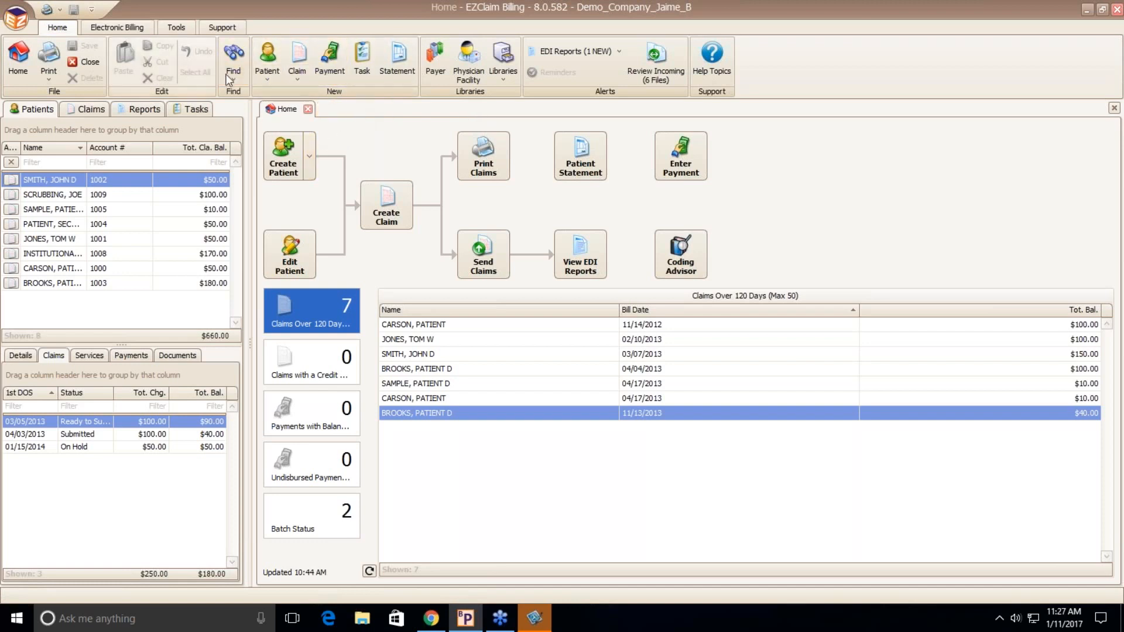
# Step: Open the Find Service list and examine its Name, Srvc Date, Place and Procedure filters
pyautogui.click(239, 66)
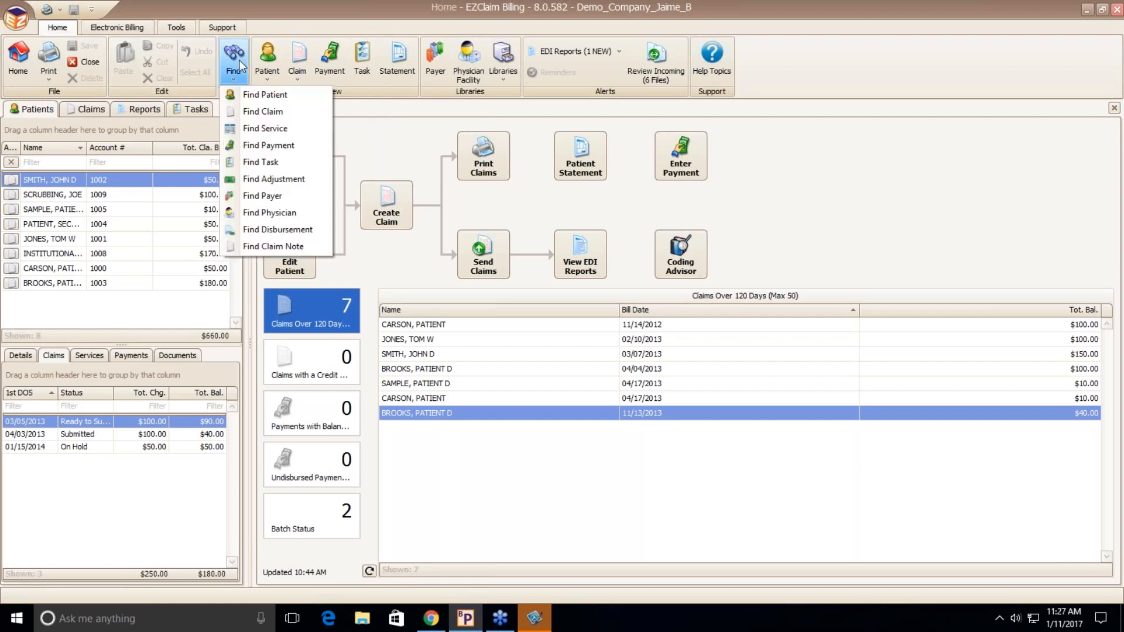
pyautogui.click(265, 129)
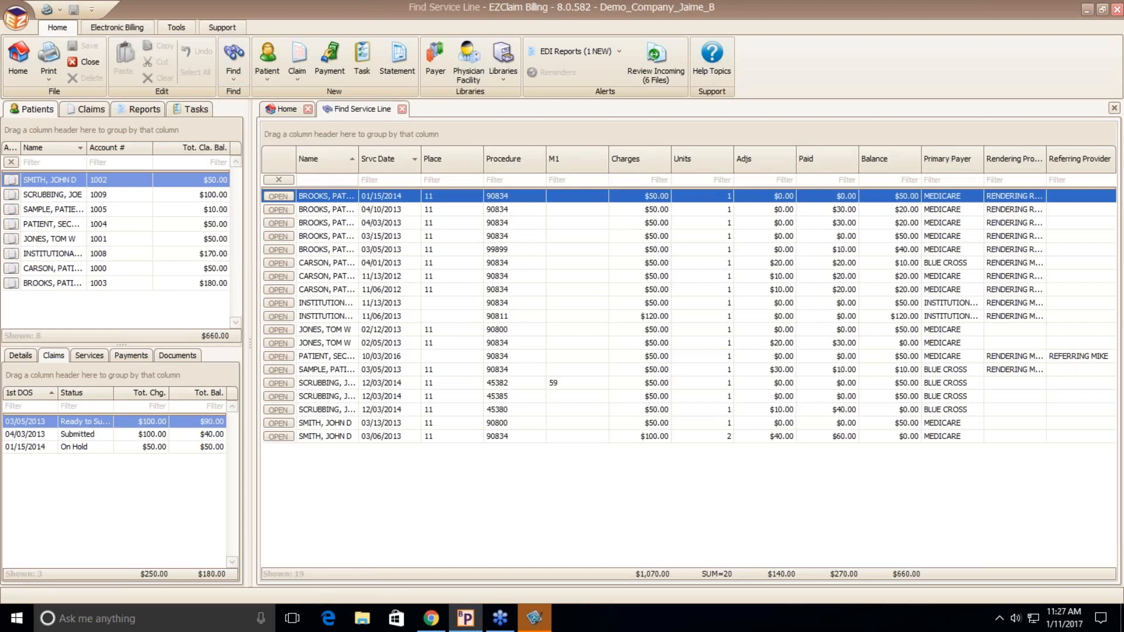
pyautogui.click(337, 183)
pyautogui.click(381, 181)
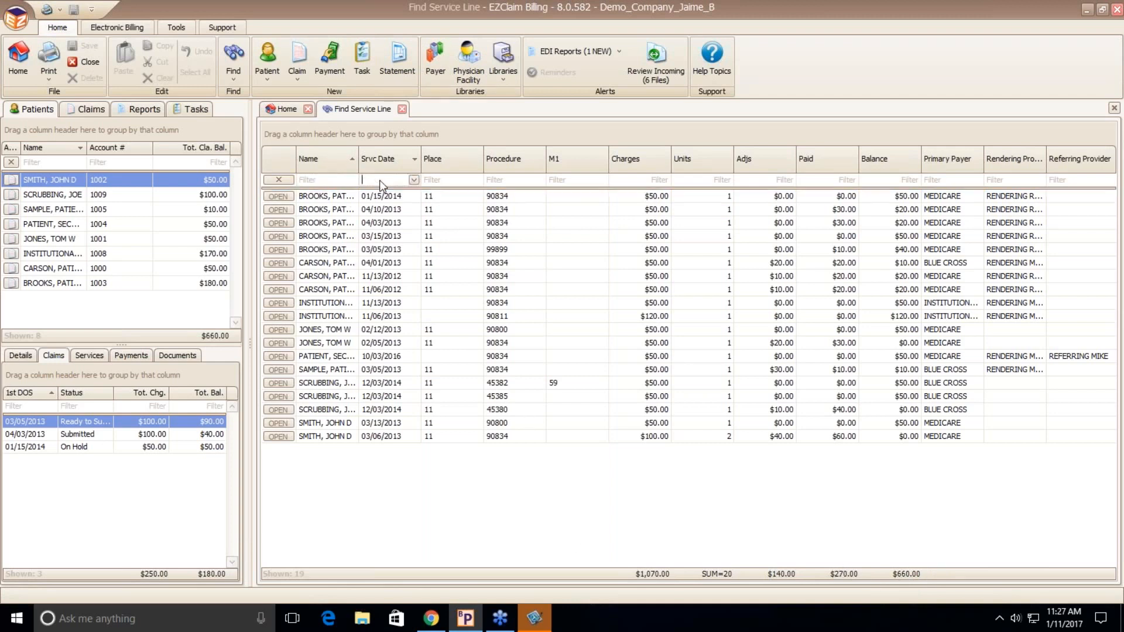
pyautogui.click(437, 181)
pyautogui.click(505, 183)
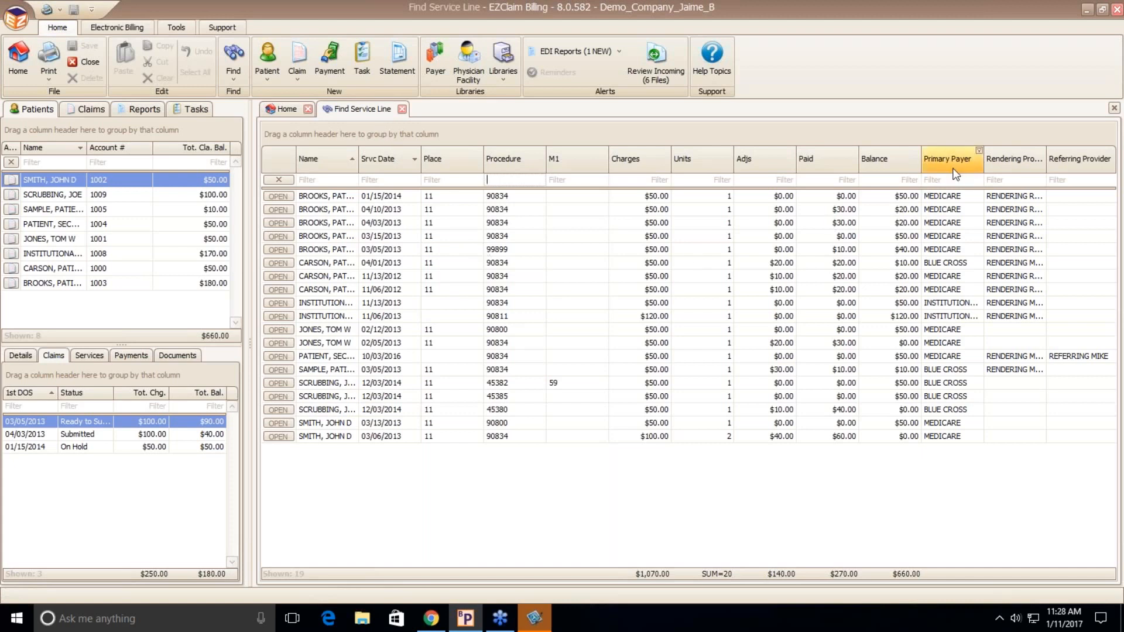
# Step: Group the service lines by Primary Payer, expand the MEDICARE group, and add Procedure as a second grouping level
pyautogui.moveTo(952, 169); pyautogui.dragTo(297, 132)
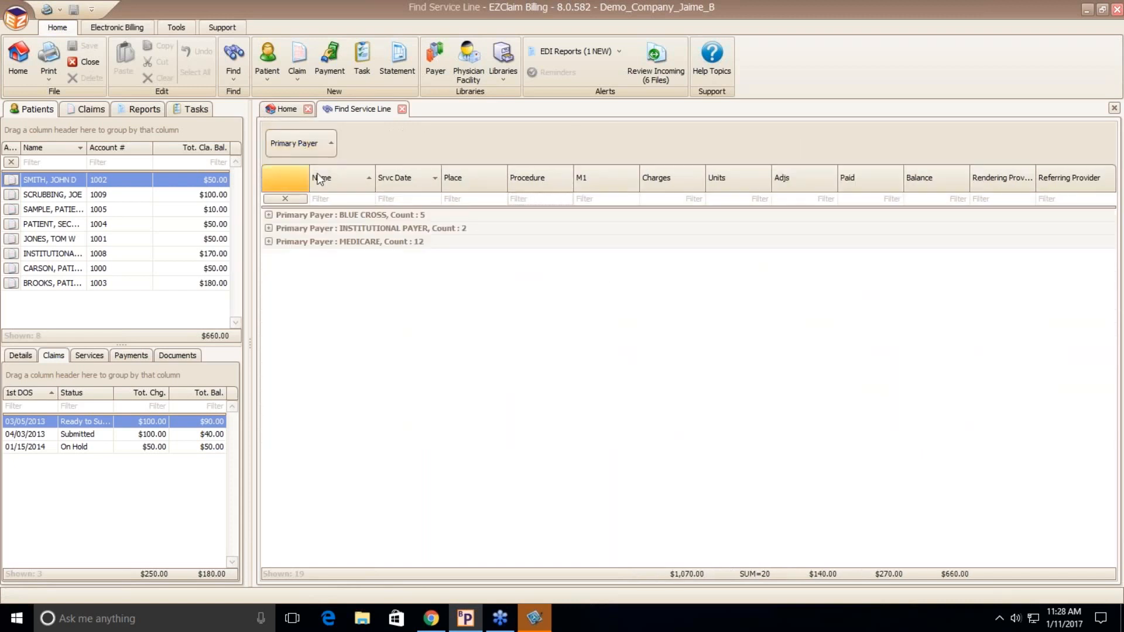
pyautogui.click(269, 242)
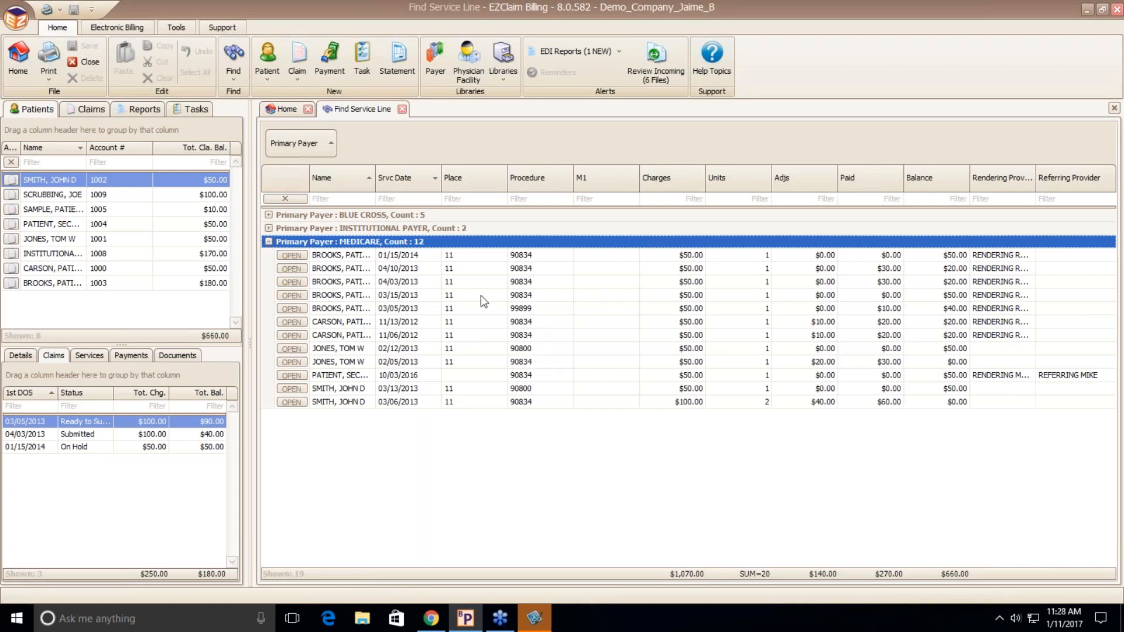
pyautogui.moveTo(537, 185); pyautogui.dragTo(368, 153)
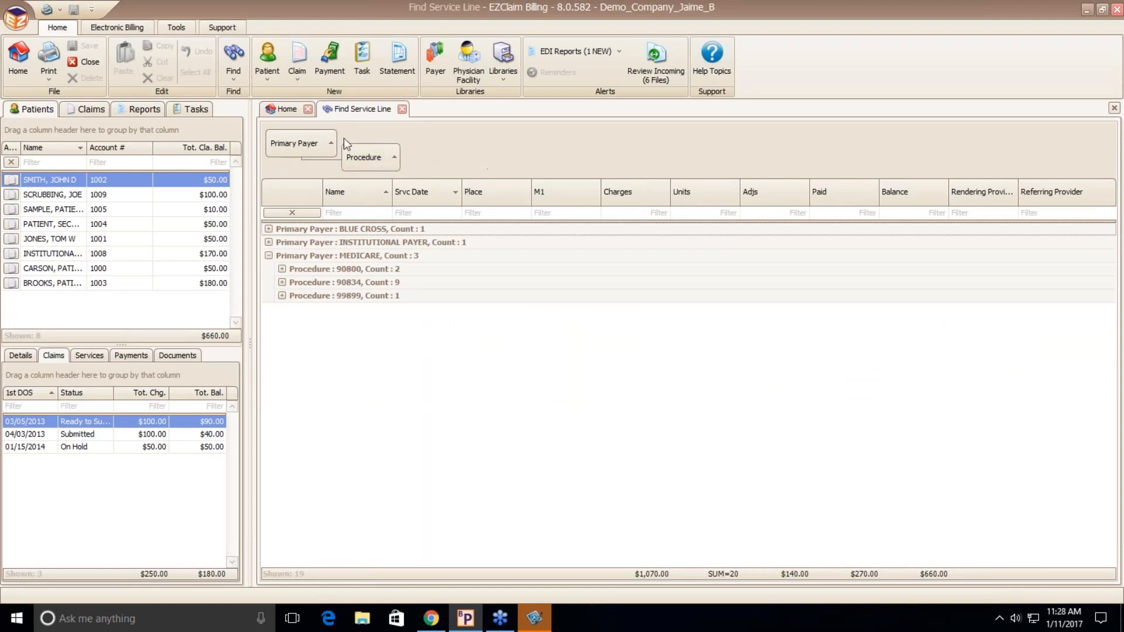
# Step: Remove the grouping from the service line list and hide its group-by box
pyautogui.rightClick(455, 151)
pyautogui.click(515, 238)
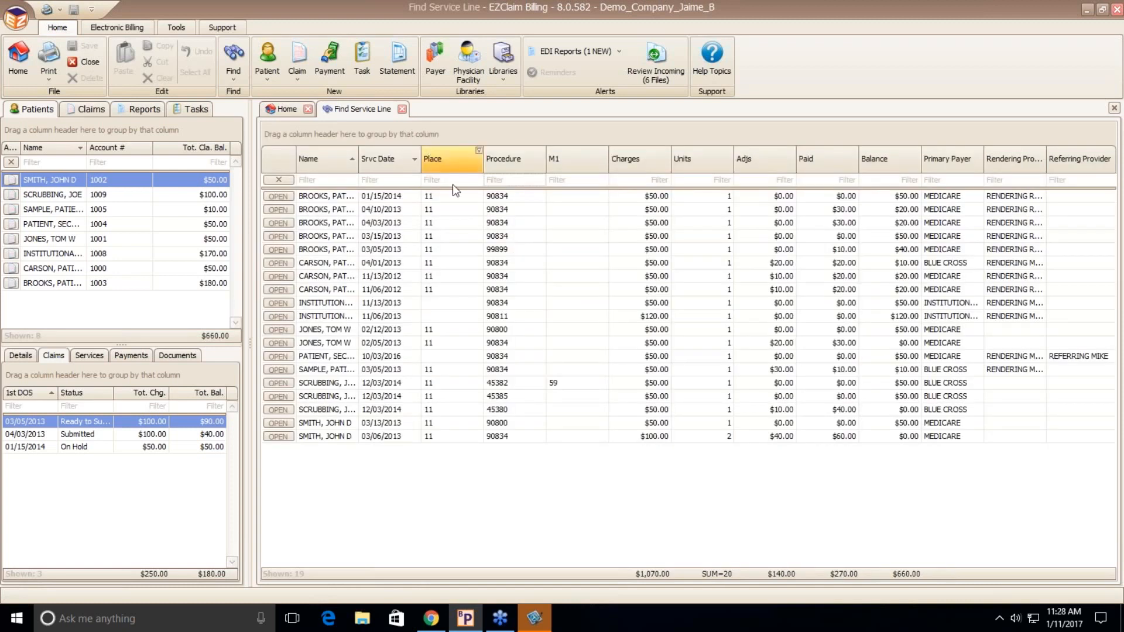
pyautogui.rightClick(386, 161)
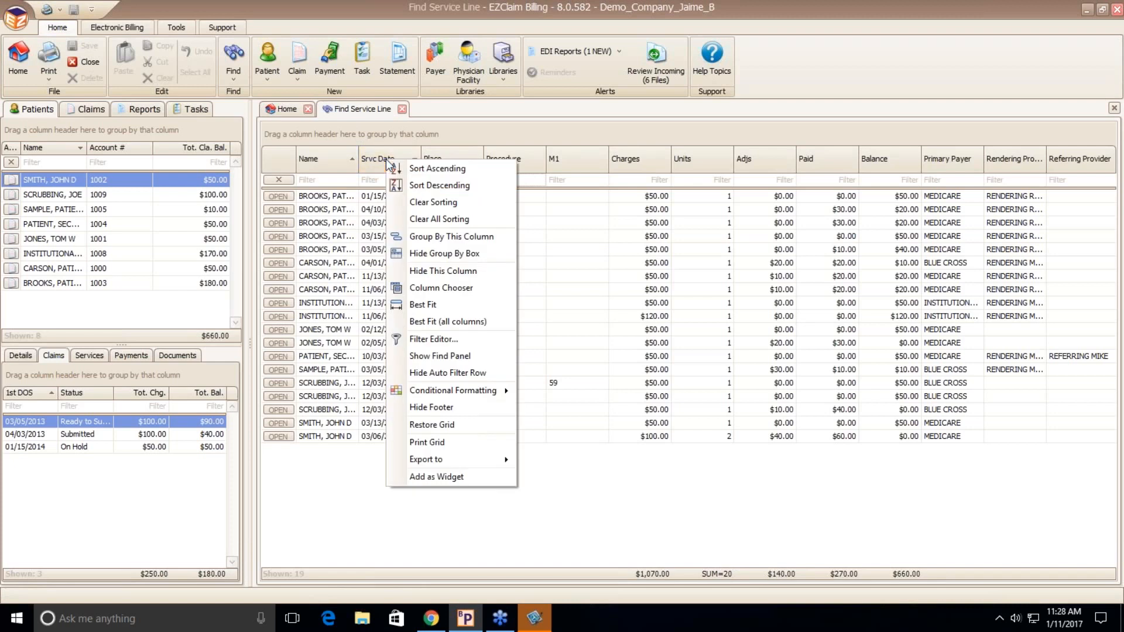
pyautogui.click(440, 253)
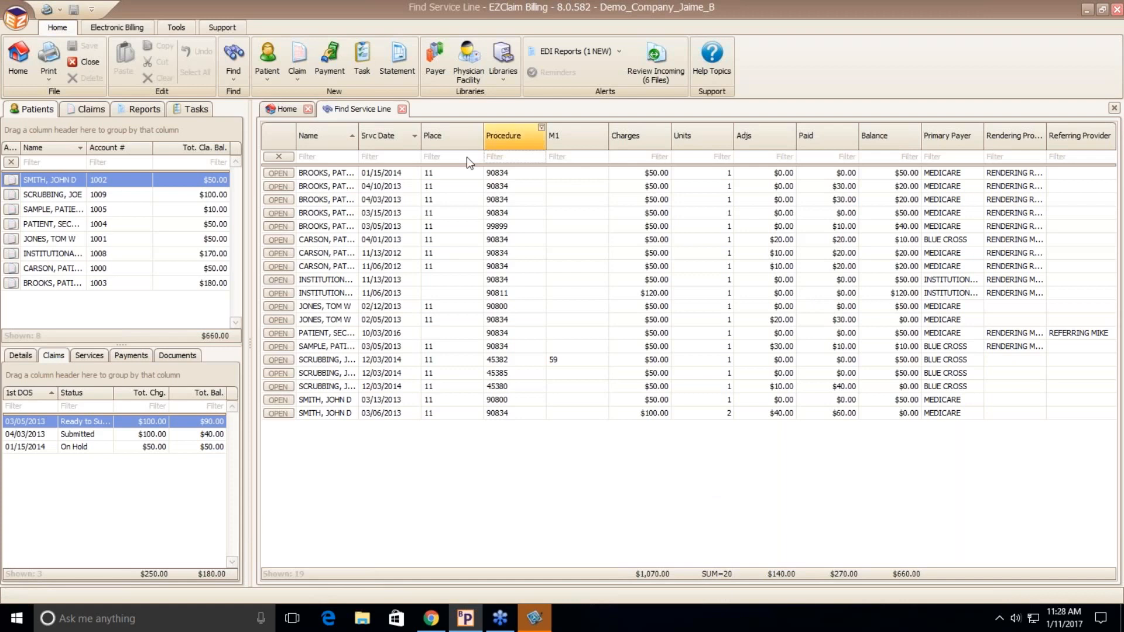
# Step: Filter the service lines to procedure 90834 and primary payer MEDICARE
pyautogui.click(399, 156)
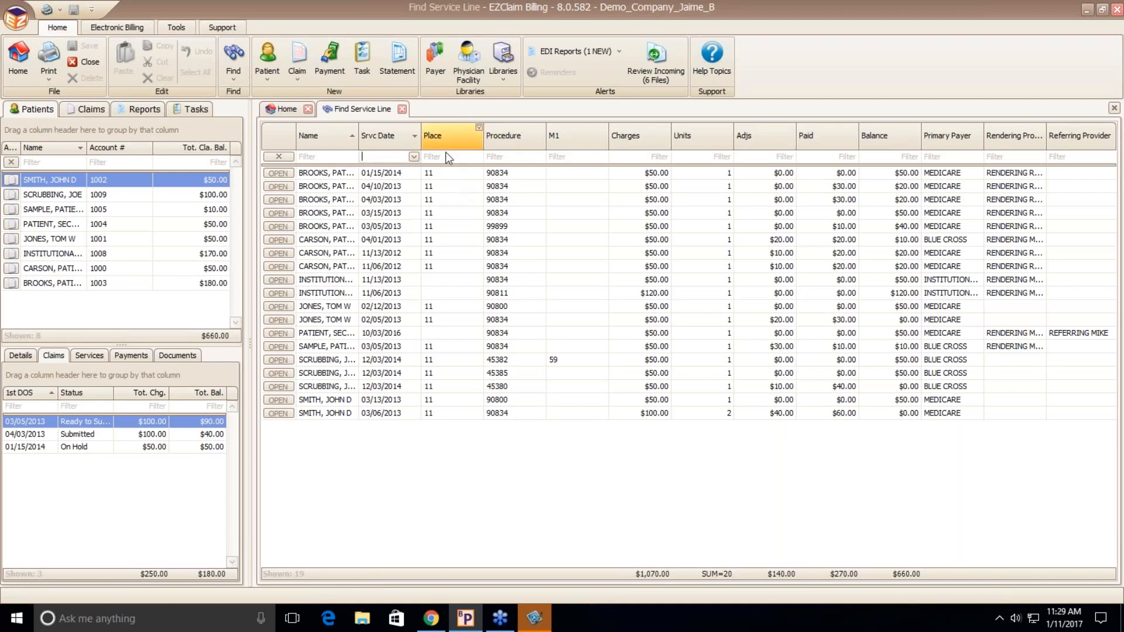
pyautogui.click(502, 160)
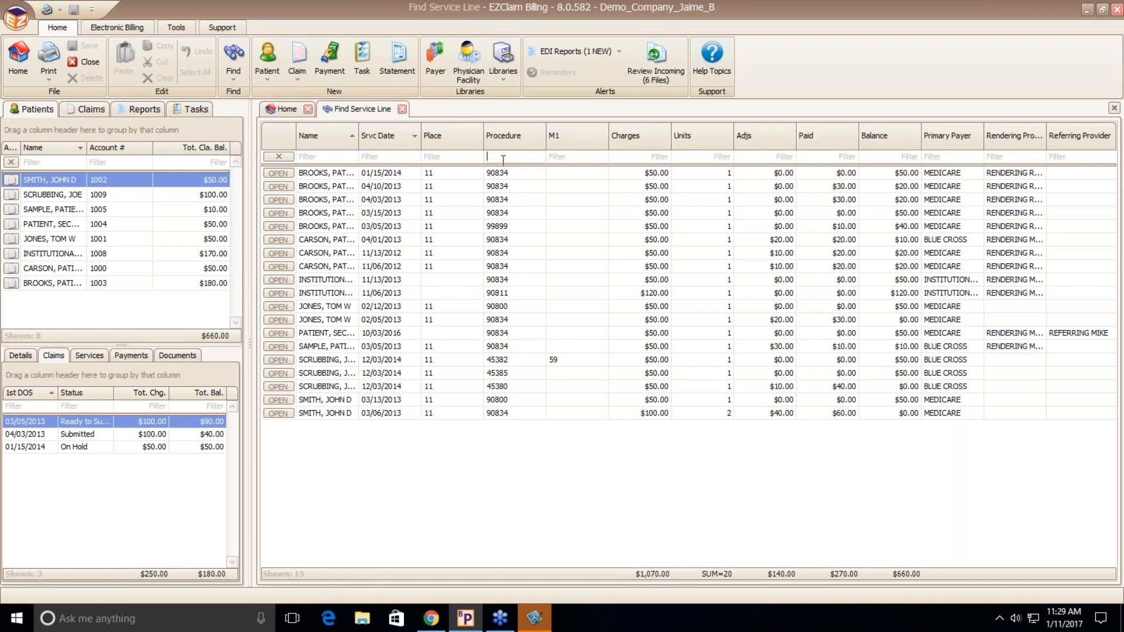
pyautogui.write('90834')
pyautogui.press('Return')
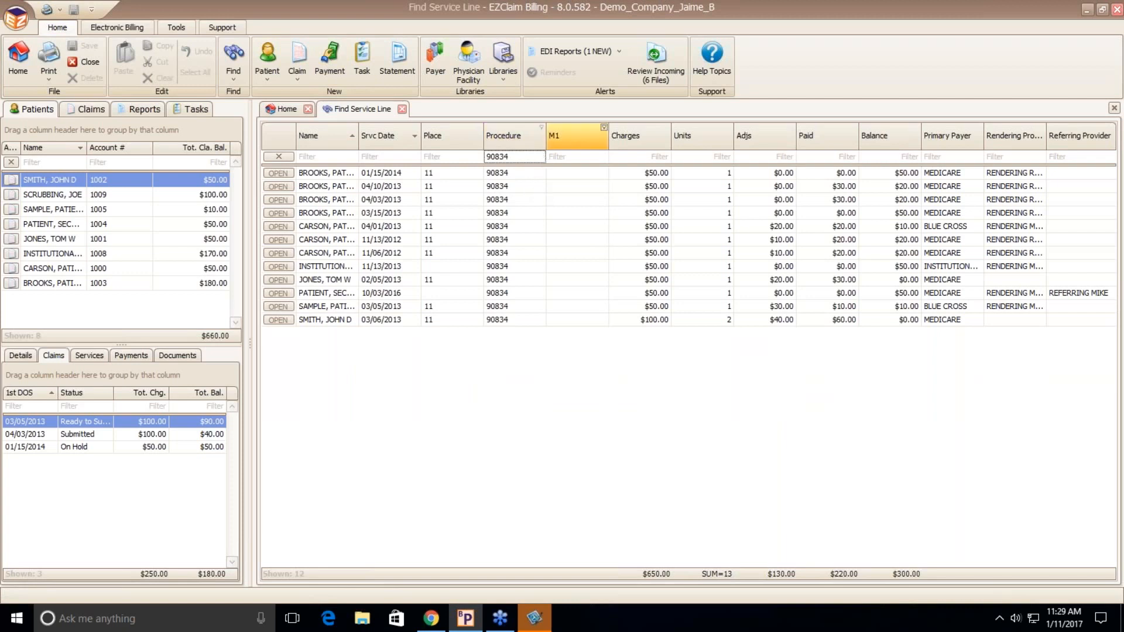
pyautogui.click(978, 128)
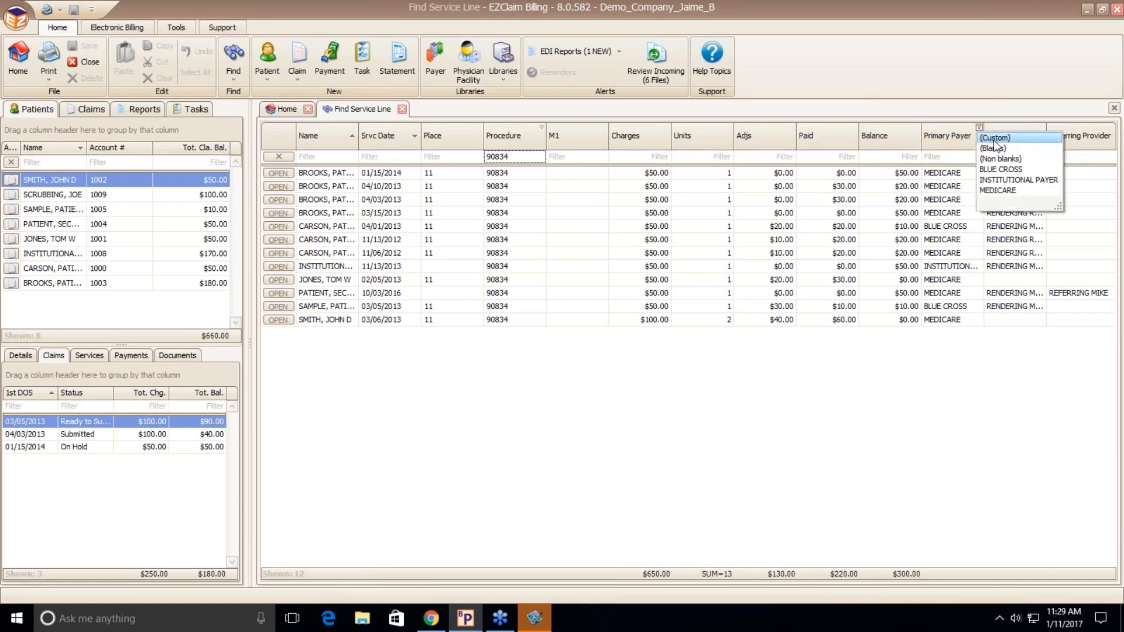
pyautogui.click(998, 191)
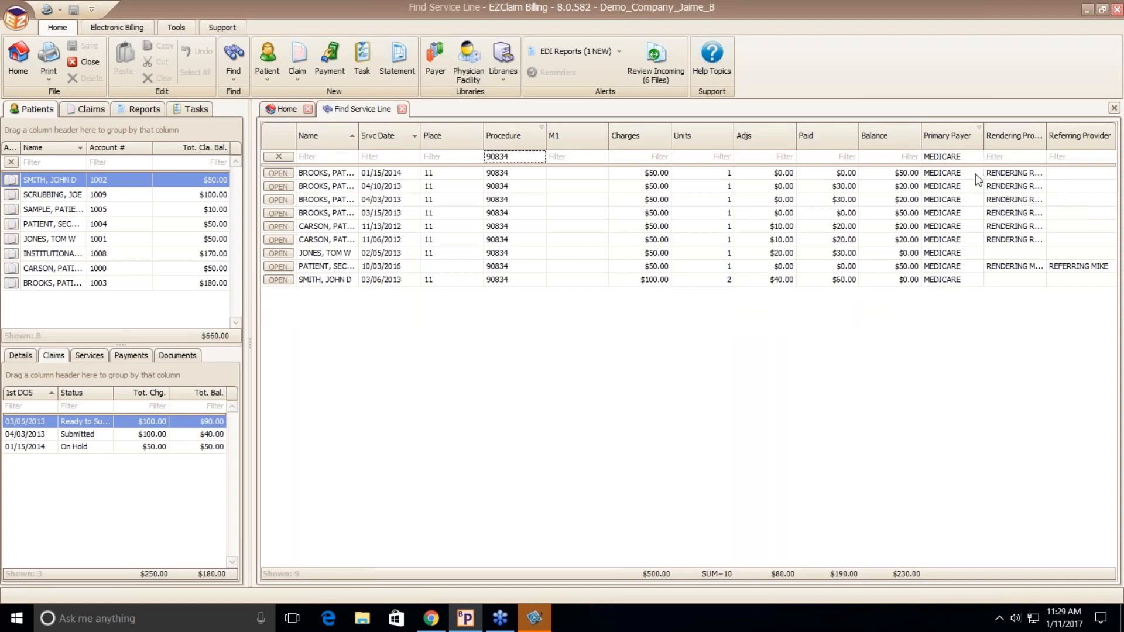
# Step: Remove the M1 column from the service line list and move the Balance column in front of Name
pyautogui.rightClick(749, 134)
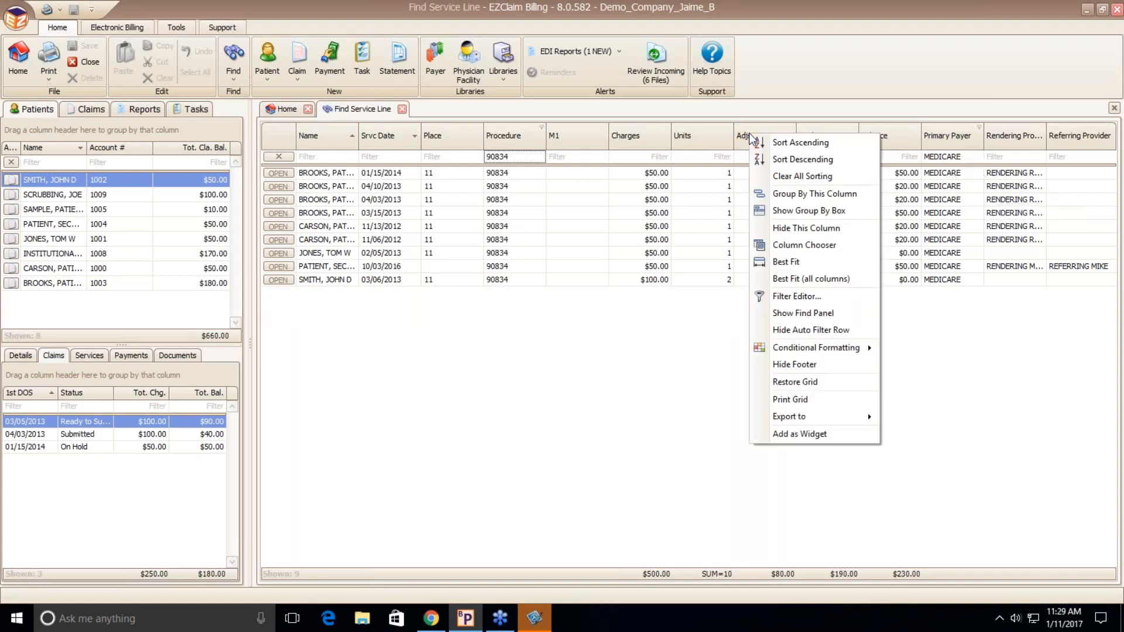
pyautogui.click(820, 246)
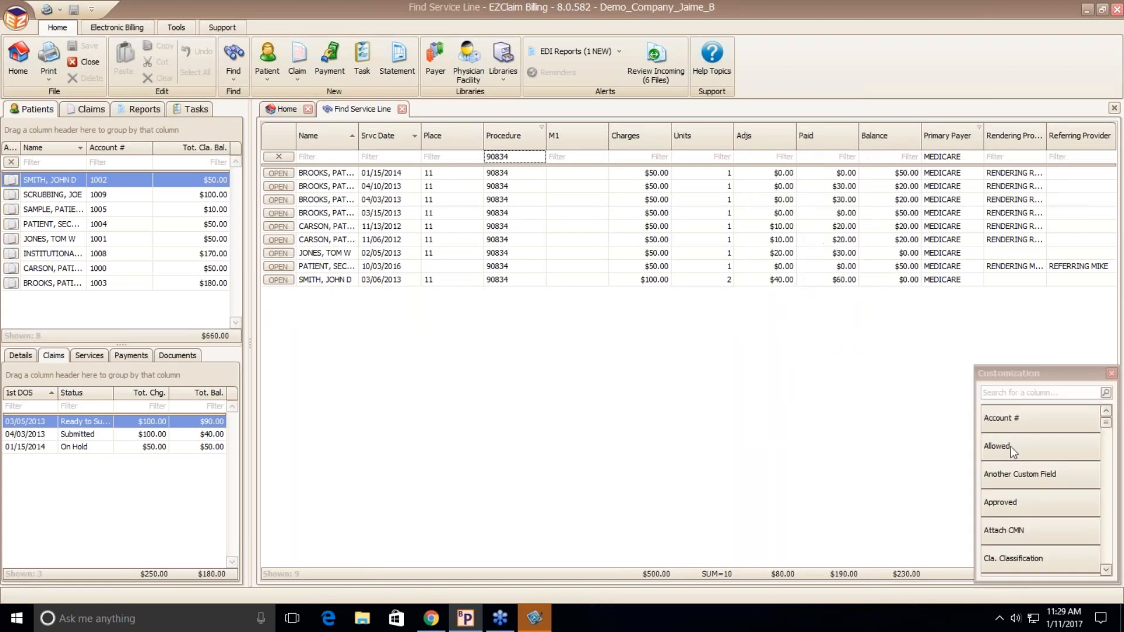
pyautogui.moveTo(1017, 416); pyautogui.dragTo(370, 167)
pyautogui.moveTo(1006, 562); pyautogui.dragTo(878, 74)
pyautogui.moveTo(375, 141); pyautogui.dragTo(810, 57)
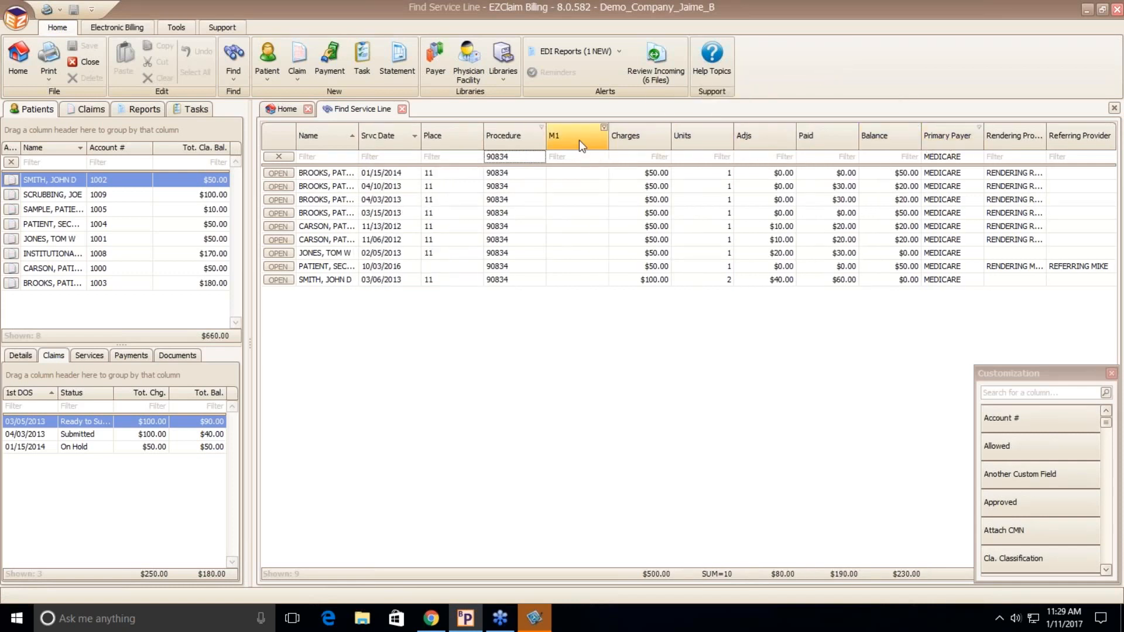
pyautogui.moveTo(578, 139); pyautogui.dragTo(825, 59)
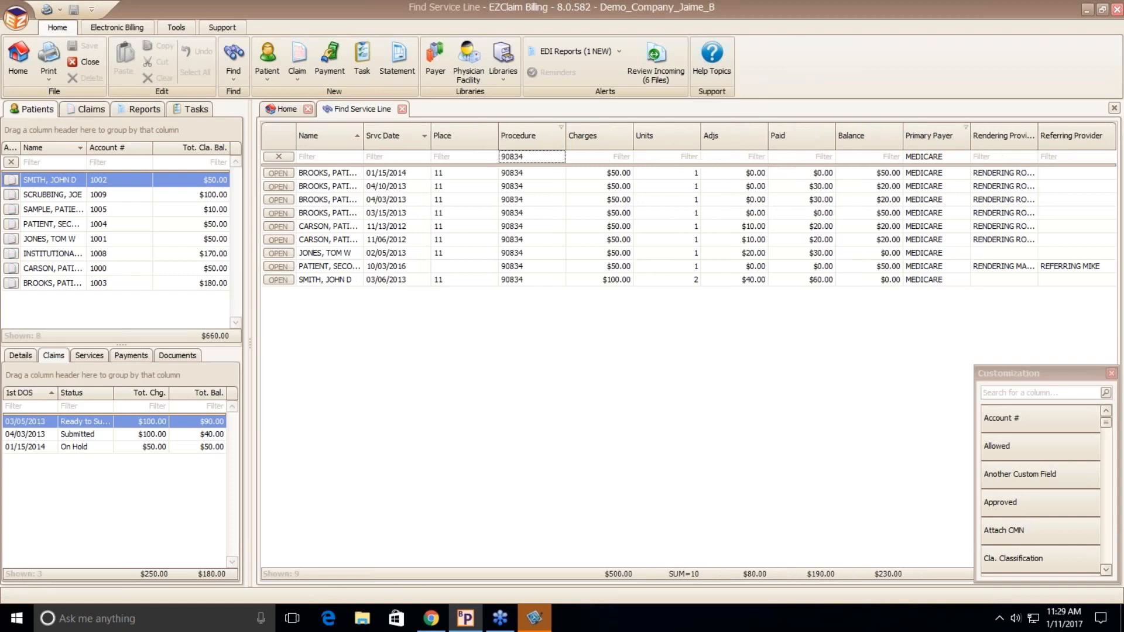
pyautogui.moveTo(884, 141); pyautogui.dragTo(302, 145)
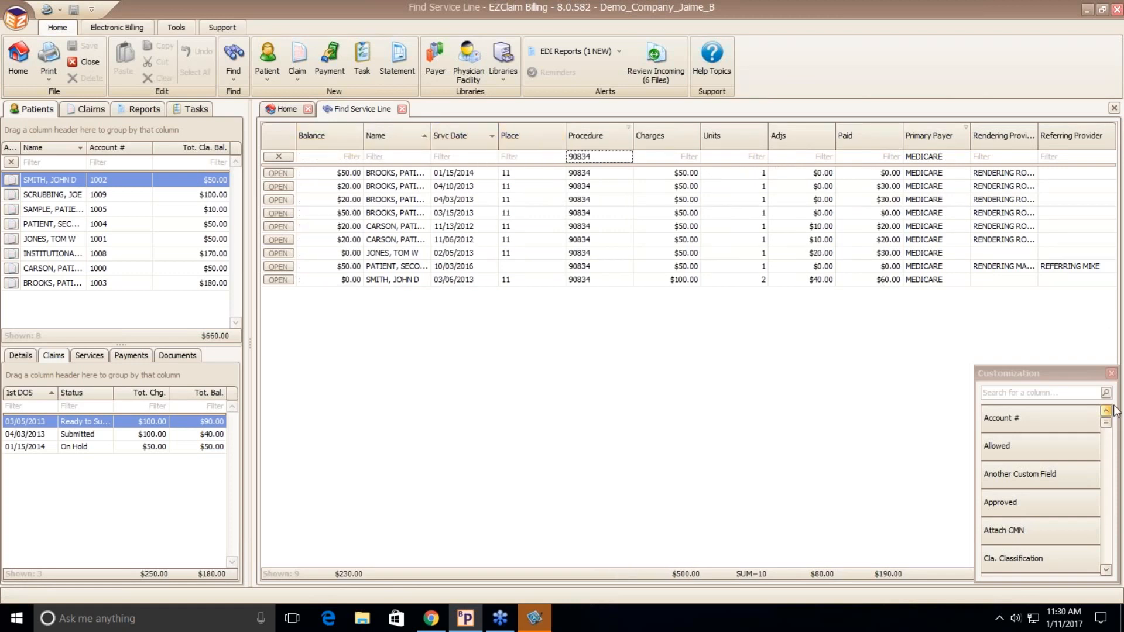
pyautogui.click(1110, 373)
# Step: Add the Diag 1 column between Units and Adjs in the service line list, and close the column chooser
pyautogui.rightClick(684, 142)
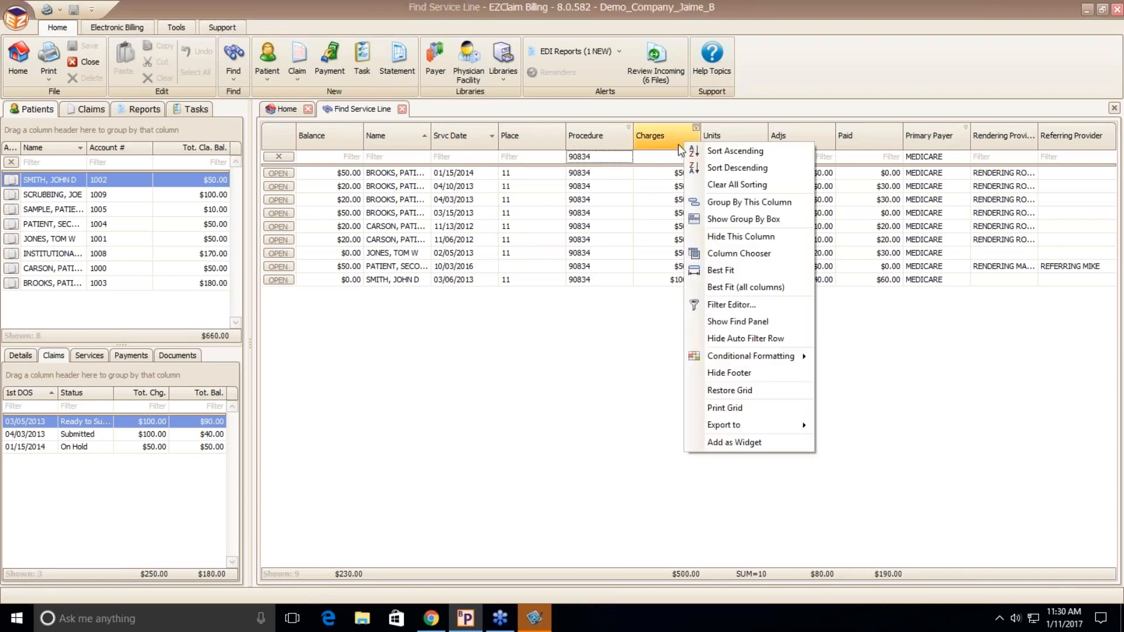
pyautogui.click(741, 257)
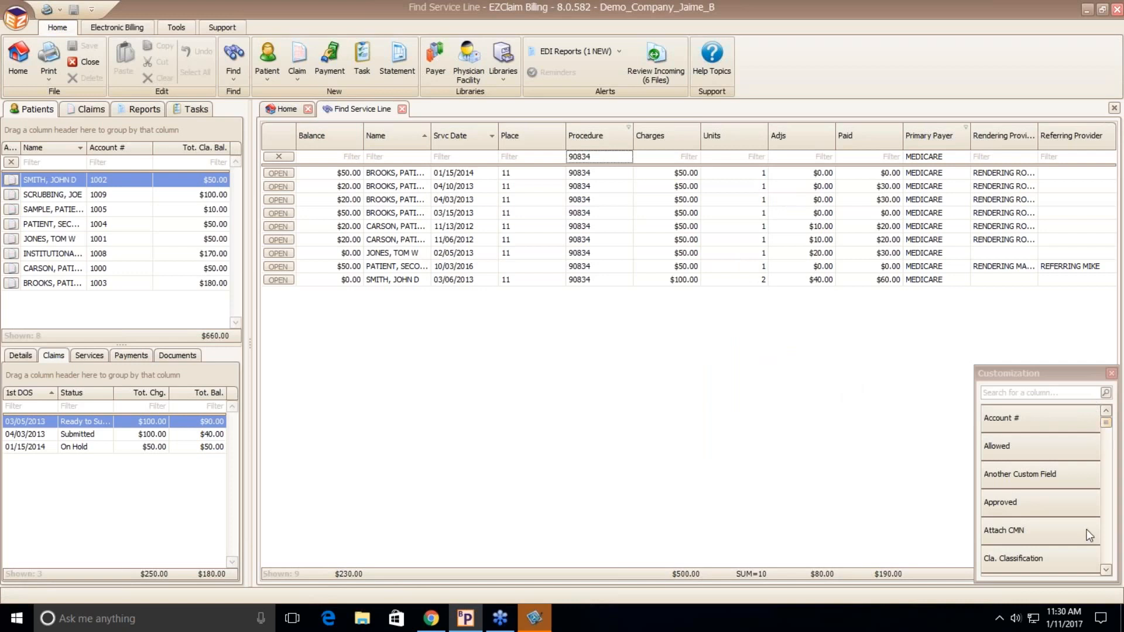
pyautogui.click(1106, 570)
pyautogui.click(1106, 569)
pyautogui.click(1106, 569)
pyautogui.click(1106, 569)
pyautogui.click(1106, 570)
pyautogui.click(1106, 569)
pyautogui.click(1106, 569)
pyautogui.click(1106, 570)
pyautogui.click(1106, 570)
pyautogui.click(1106, 570)
pyautogui.click(1106, 570)
pyautogui.click(1106, 569)
pyautogui.click(1106, 570)
pyautogui.click(1108, 572)
pyautogui.moveTo(1021, 426); pyautogui.dragTo(782, 135)
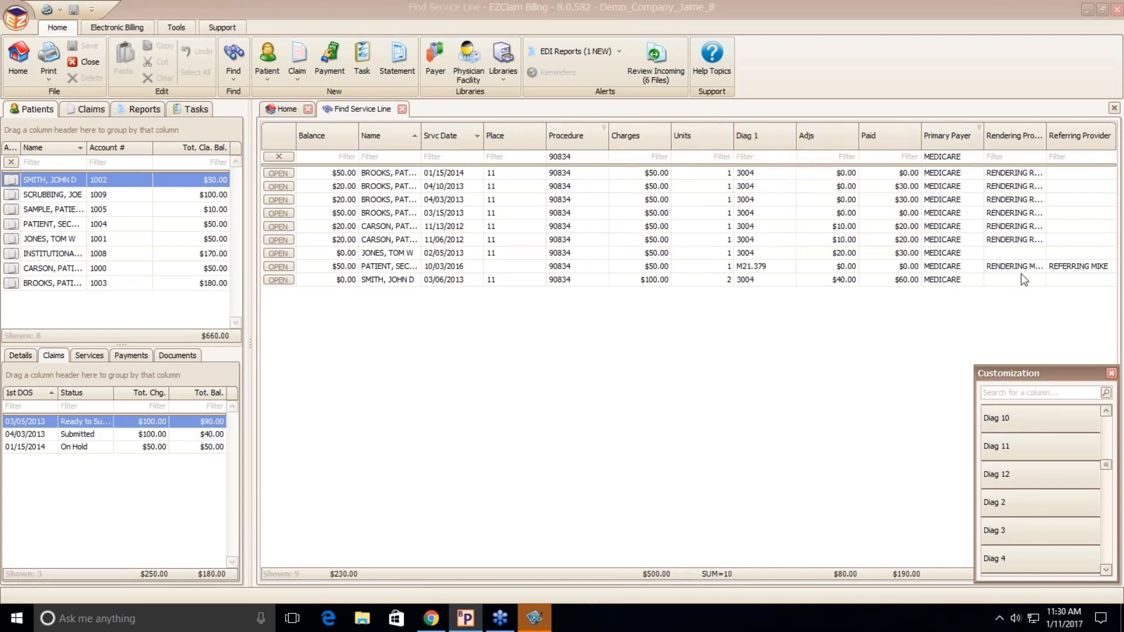
pyautogui.click(1111, 373)
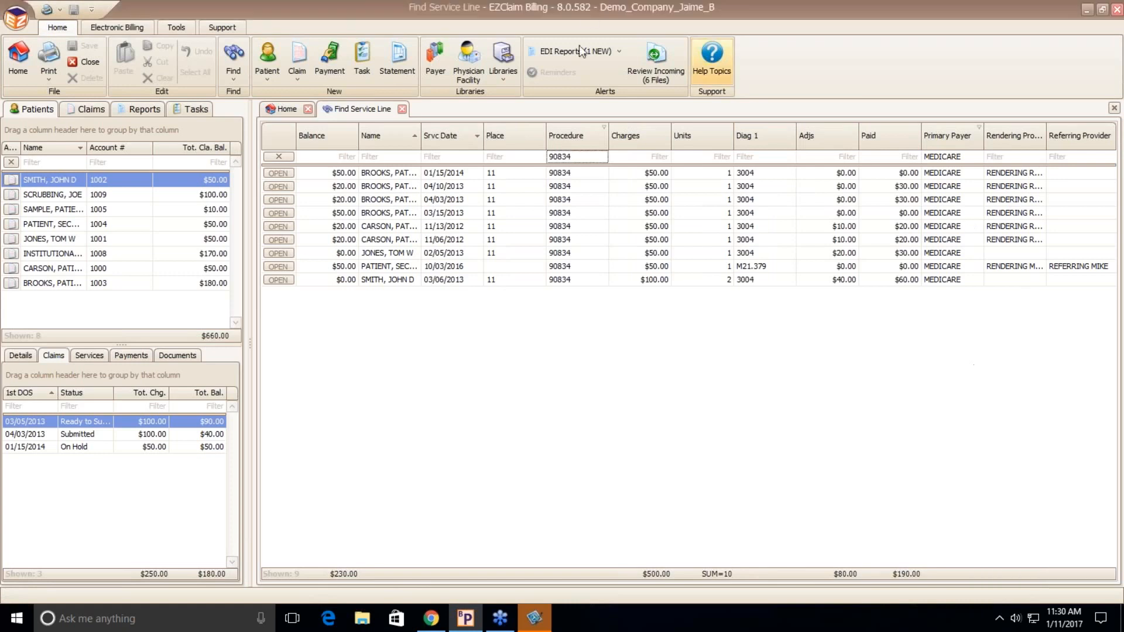
# Step: Review the active conditions in the Filter Editor and close it without changes
pyautogui.rightClick(653, 138)
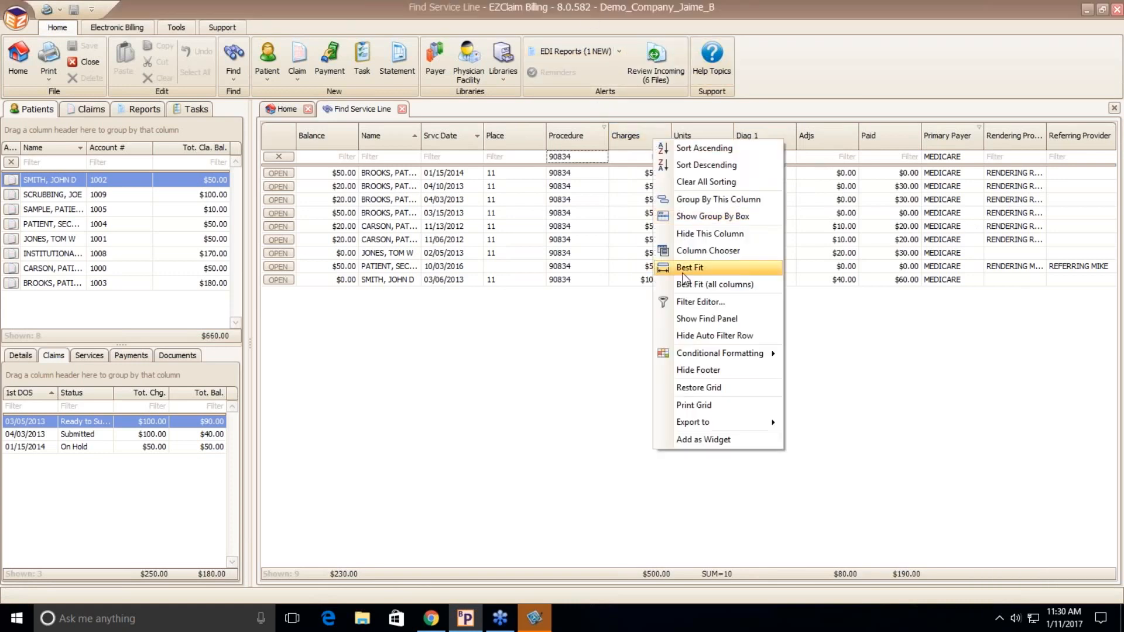
pyautogui.click(691, 308)
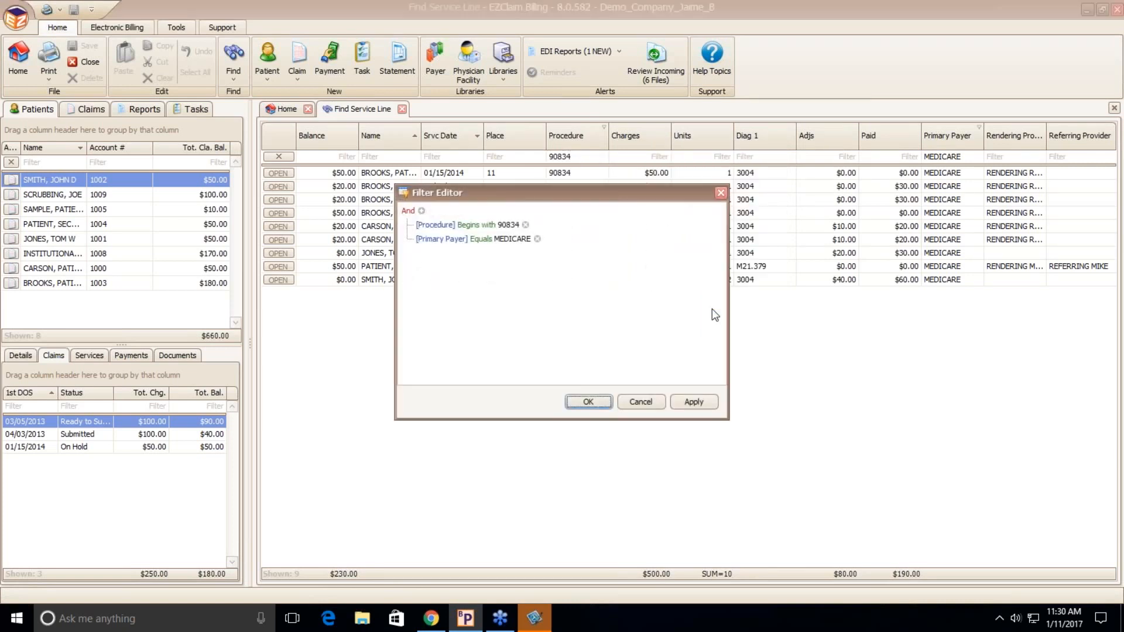
pyautogui.click(642, 402)
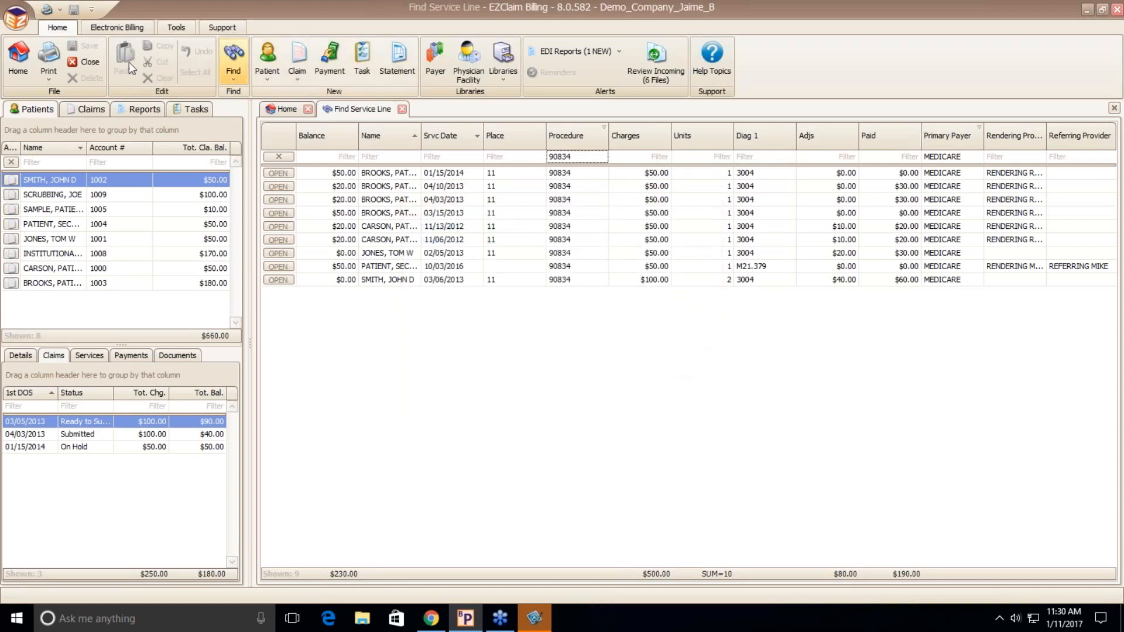
# Step: Clear all service line filters and sort the list by Name in descending and then ascending order
pyautogui.click(274, 157)
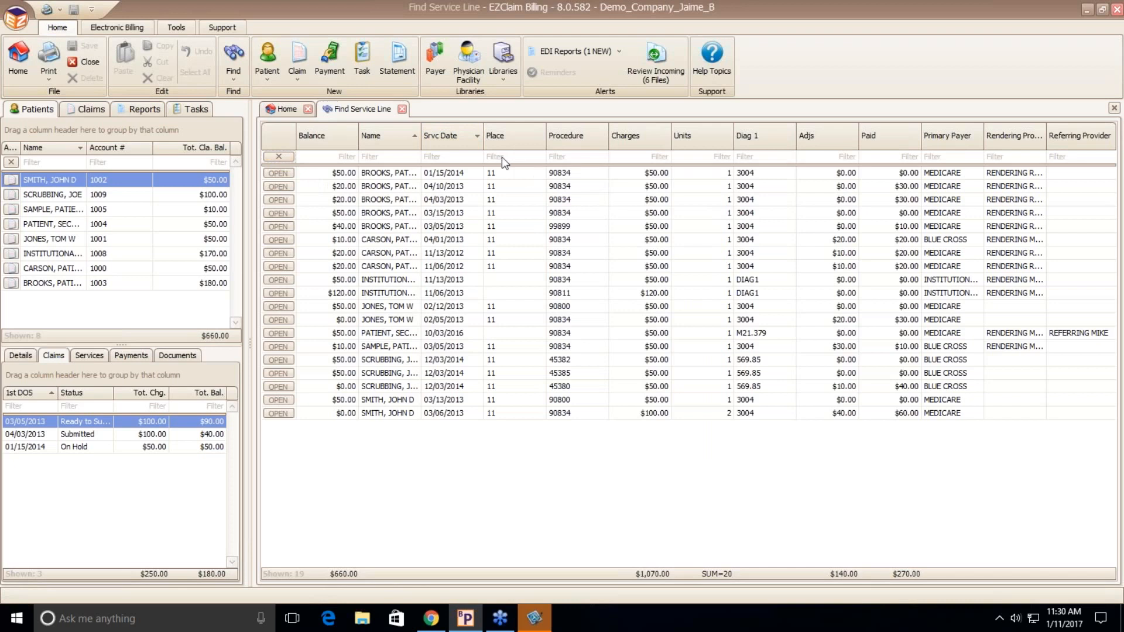
pyautogui.click(389, 136)
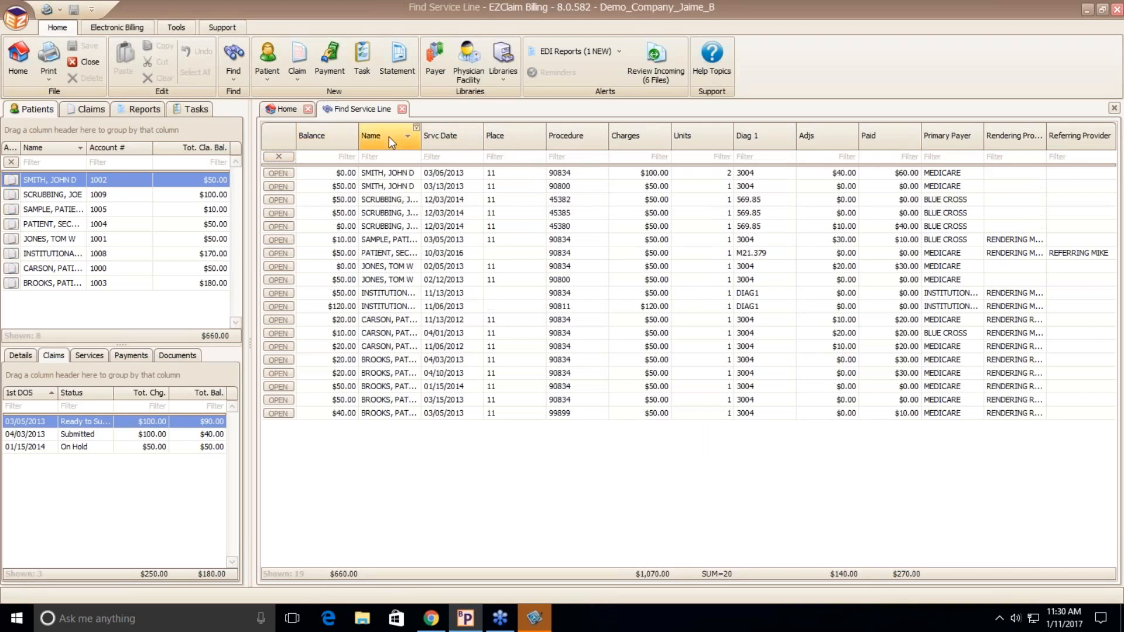
pyautogui.click(388, 136)
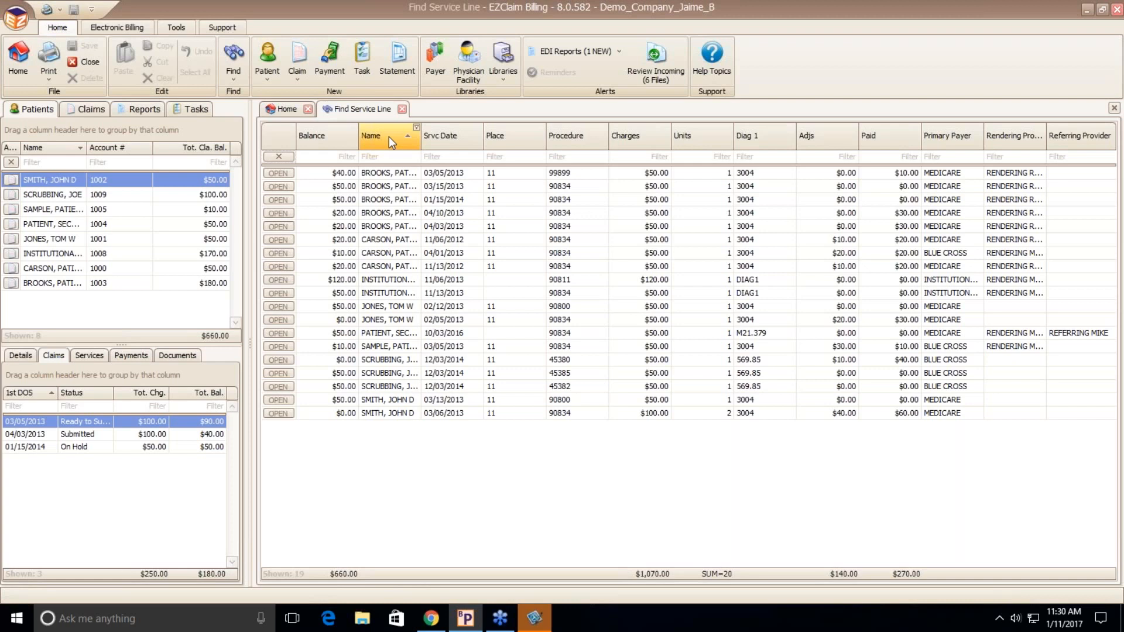
# Step: Filter the service lines to primary payer MEDICARE, and restore the grid to its default layout
pyautogui.rightClick(521, 134)
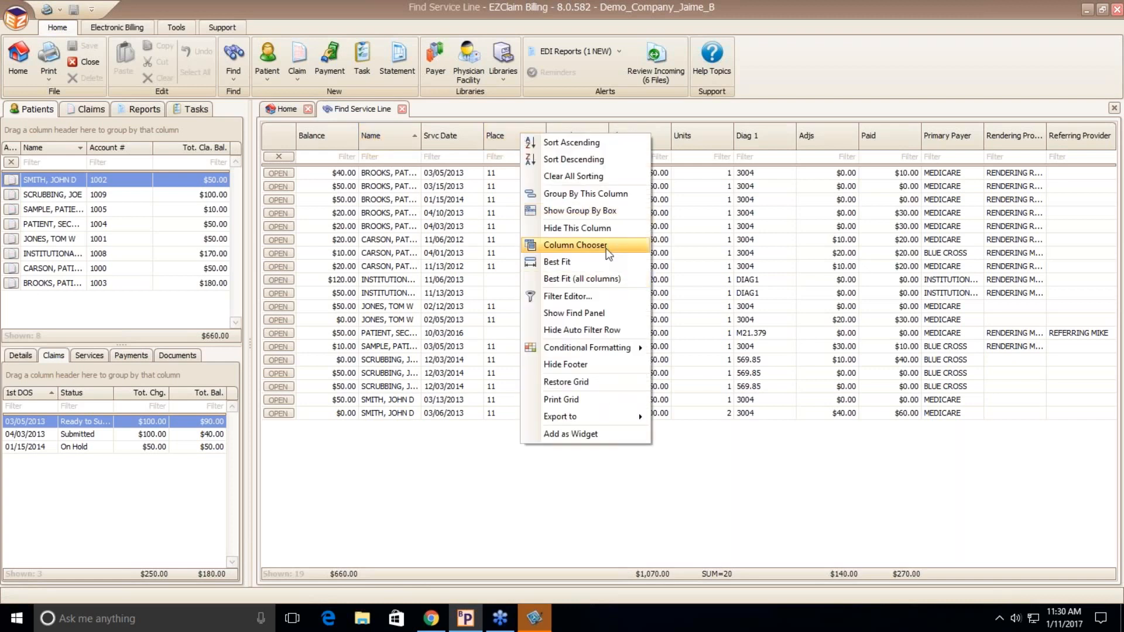
pyautogui.click(316, 171)
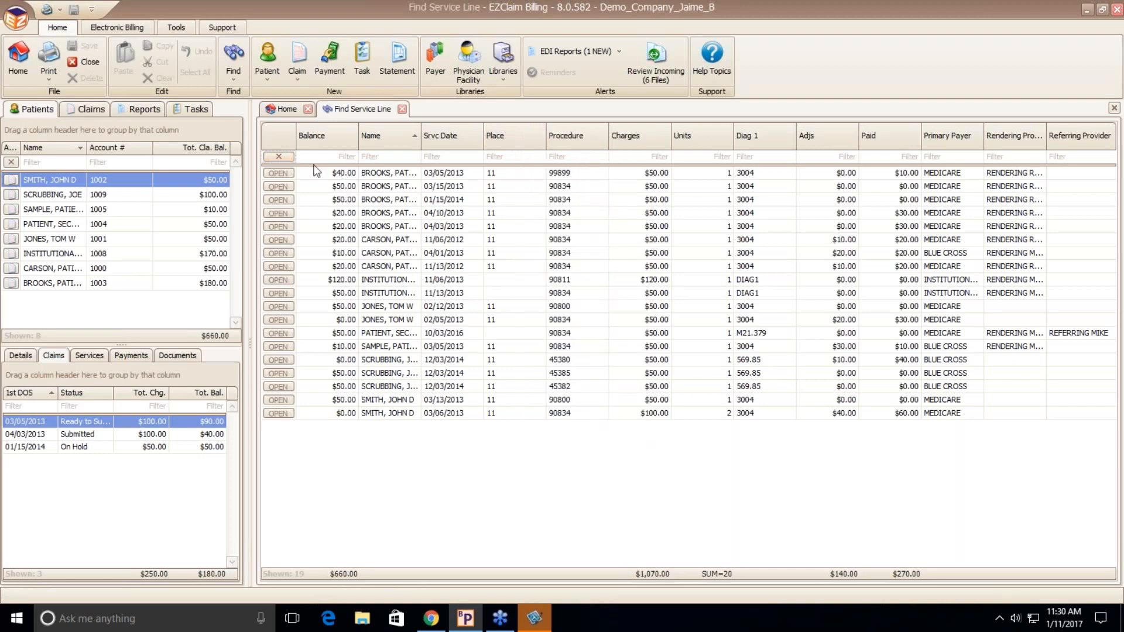
pyautogui.click(979, 128)
pyautogui.click(980, 211)
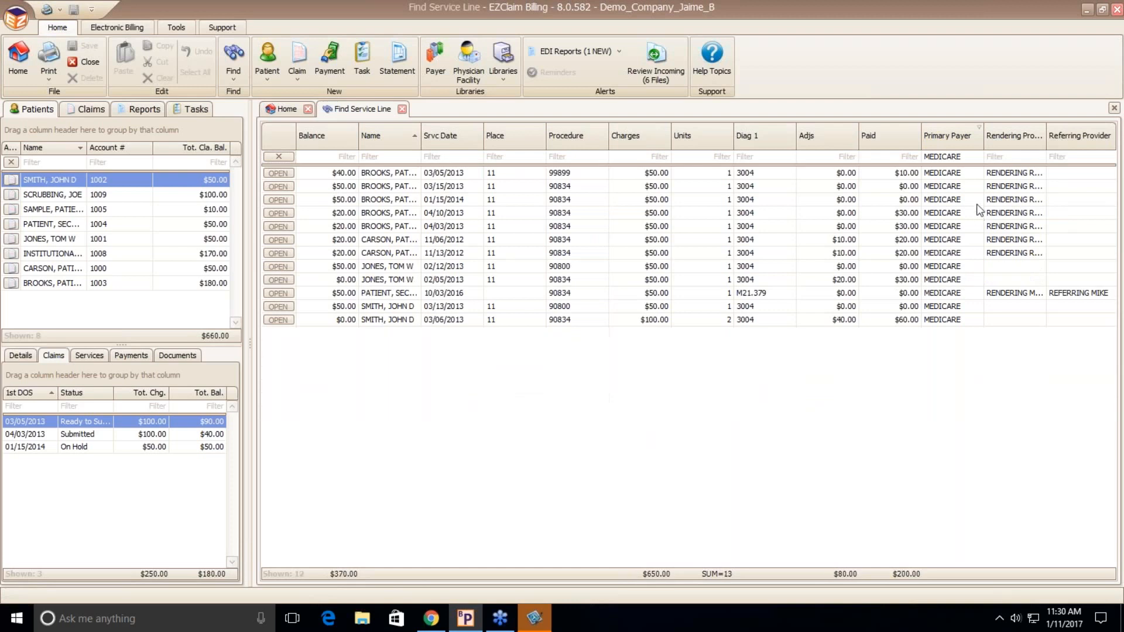
pyautogui.rightClick(647, 134)
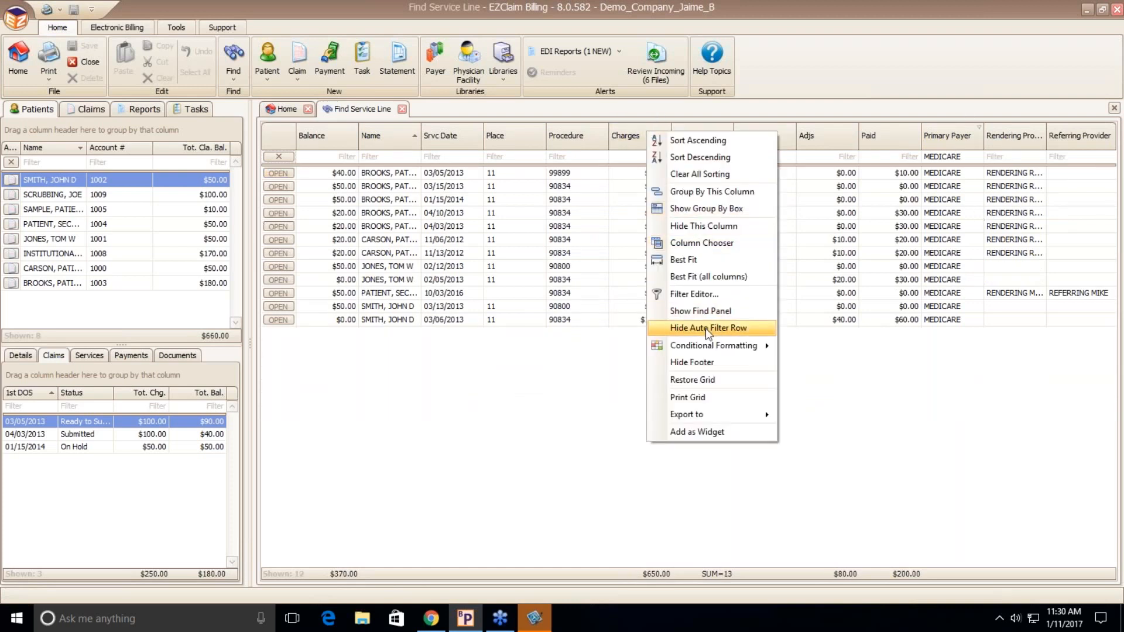
pyautogui.click(706, 380)
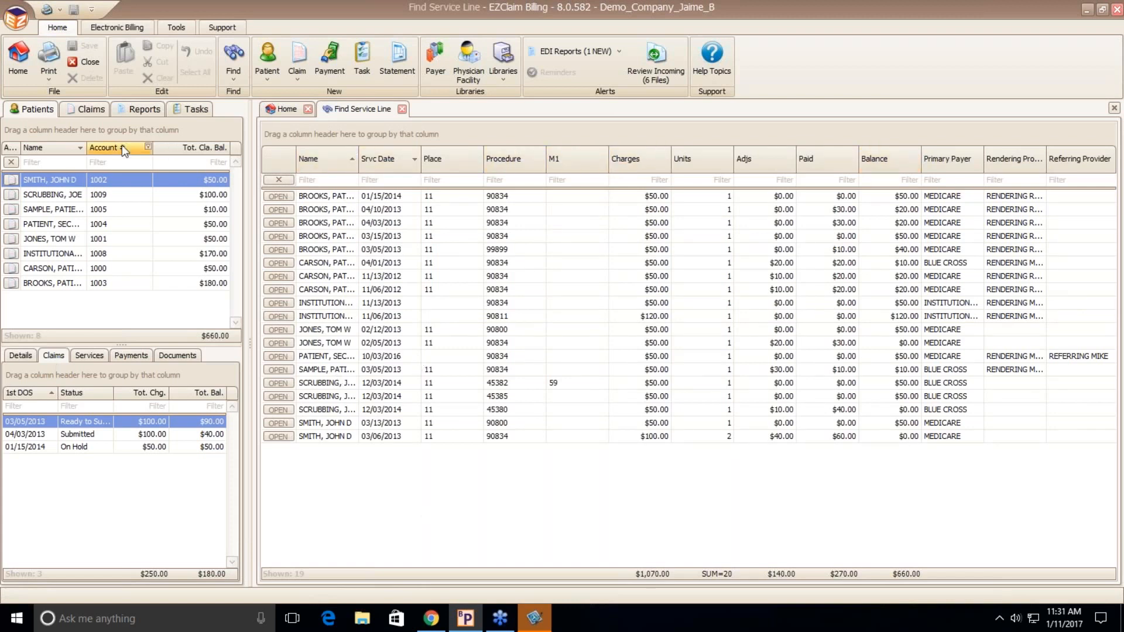
# Step: Reverse the patient list's Name sort and back, filter it to names starting with "s", and clear the filter
pyautogui.click(45, 151)
pyautogui.click(44, 151)
pyautogui.click(56, 163)
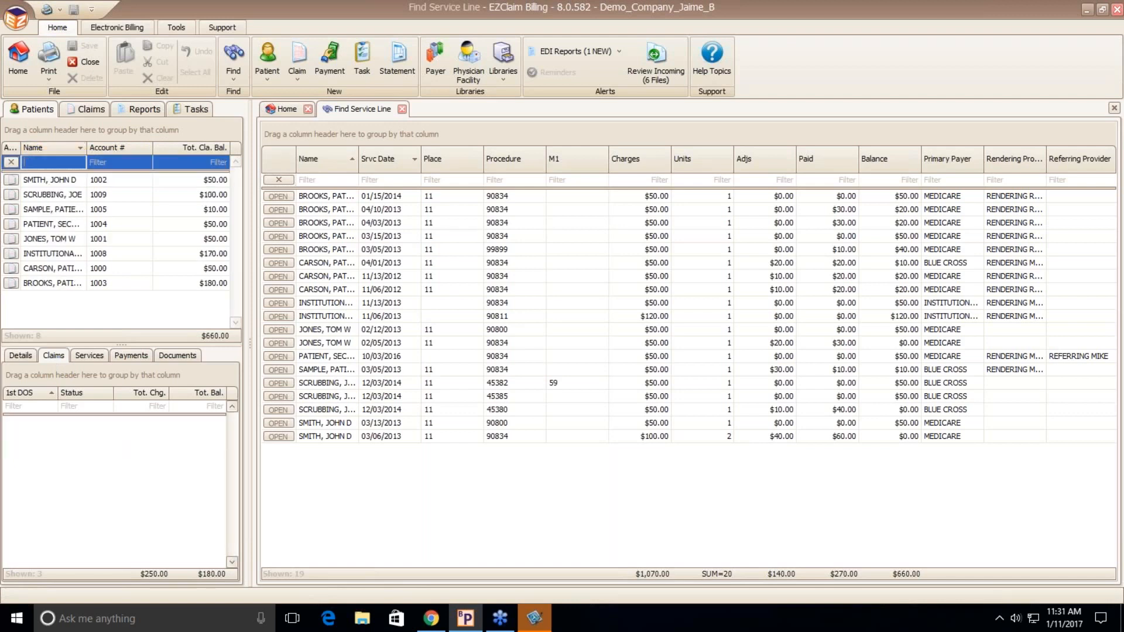
pyautogui.write('s')
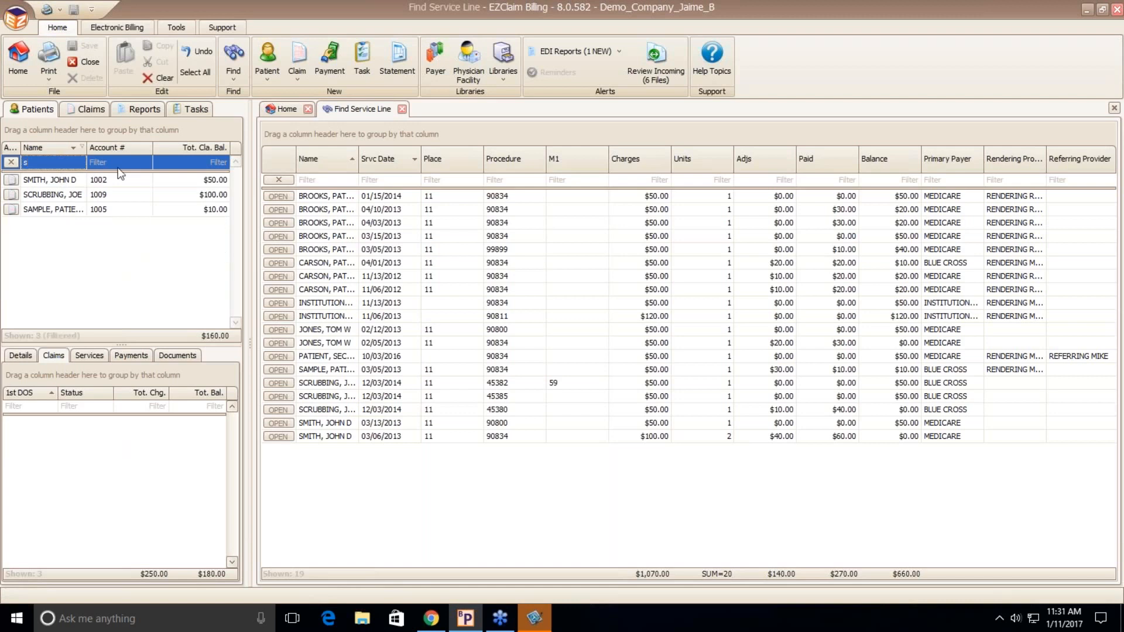
pyautogui.click(12, 162)
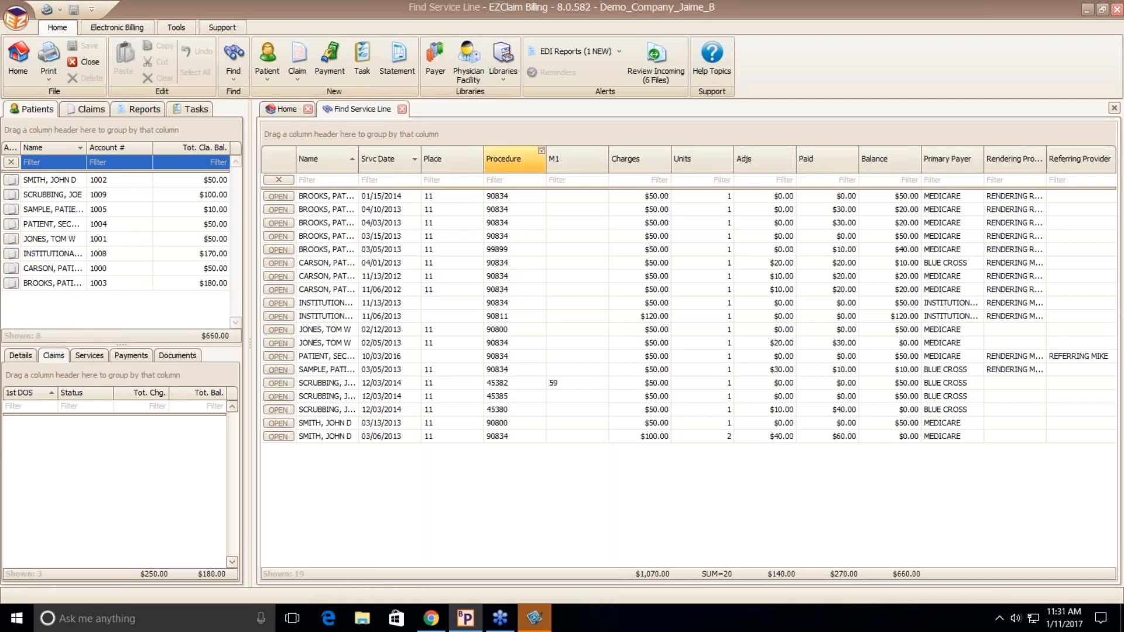
# Step: Sort the service lines by Procedure in ascending order
pyautogui.moveTo(526, 161); pyautogui.dragTo(416, 187)
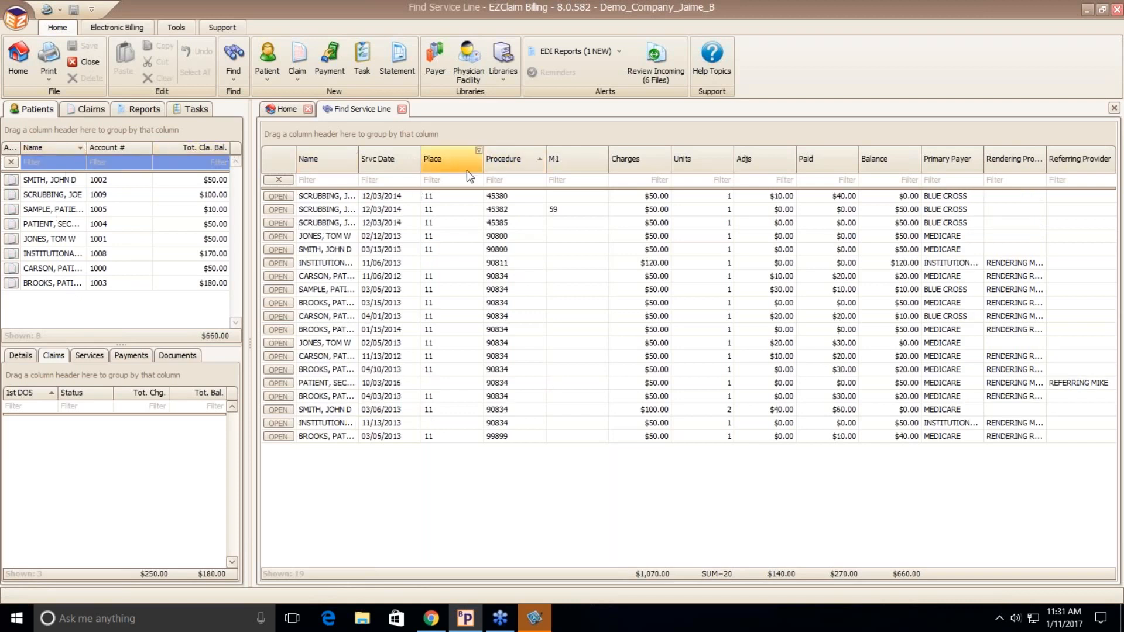